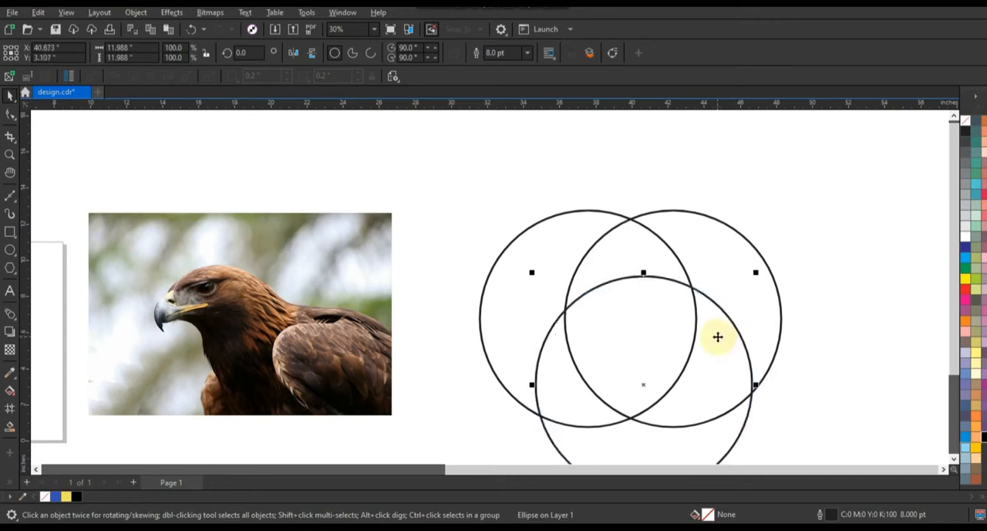
# Create a shield shape from the area shared by all three circles with Smart Fill, and delete the three circles.
pyautogui.click(10, 426)
pyautogui.click(652, 314)
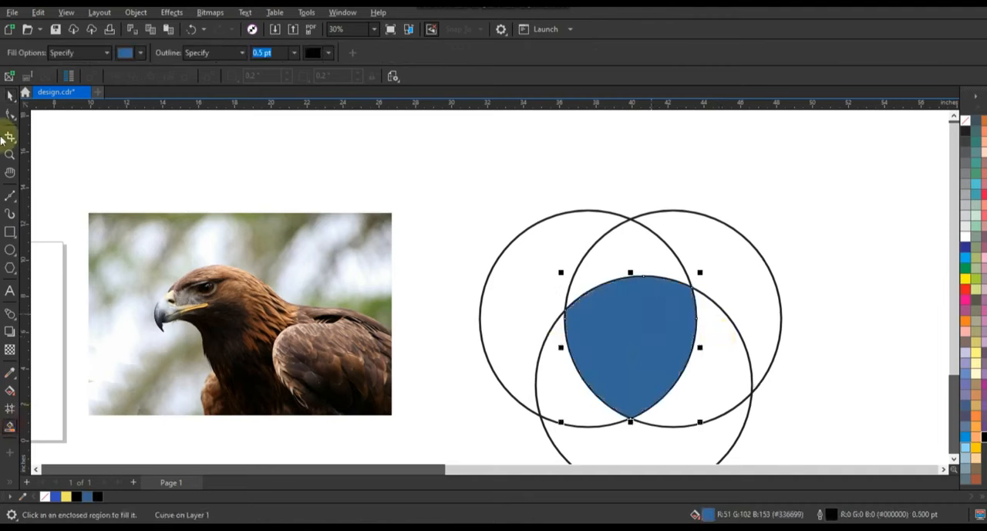
pyautogui.click(615, 234)
pyautogui.press('Delete')
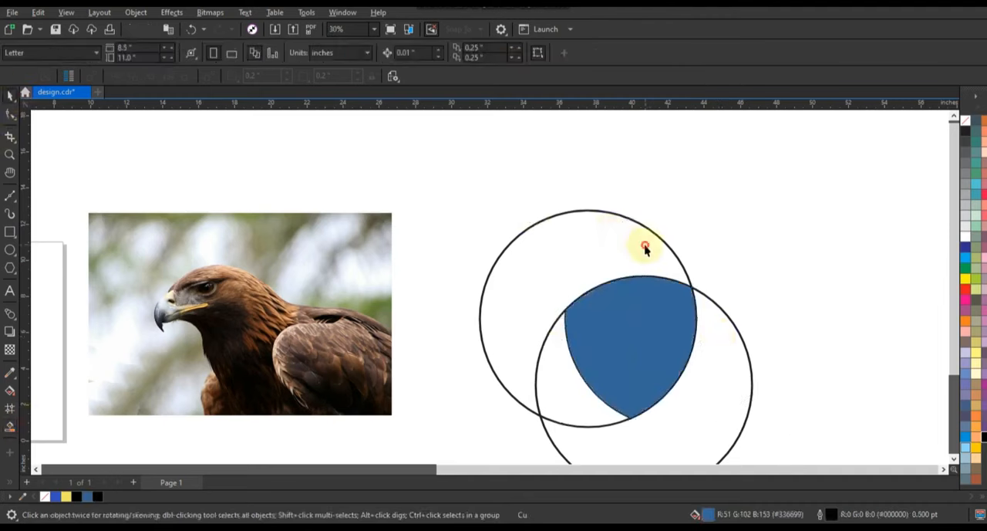
pyautogui.click(645, 245)
pyautogui.press('Delete')
pyautogui.click(751, 367)
pyautogui.press('Delete')
# Give the shield shape no fill and a 4.0 pt outline, and enlarge it to about 10 by 10.8 inches.
pyautogui.moveTo(651, 333); pyautogui.dragTo(588, 291)
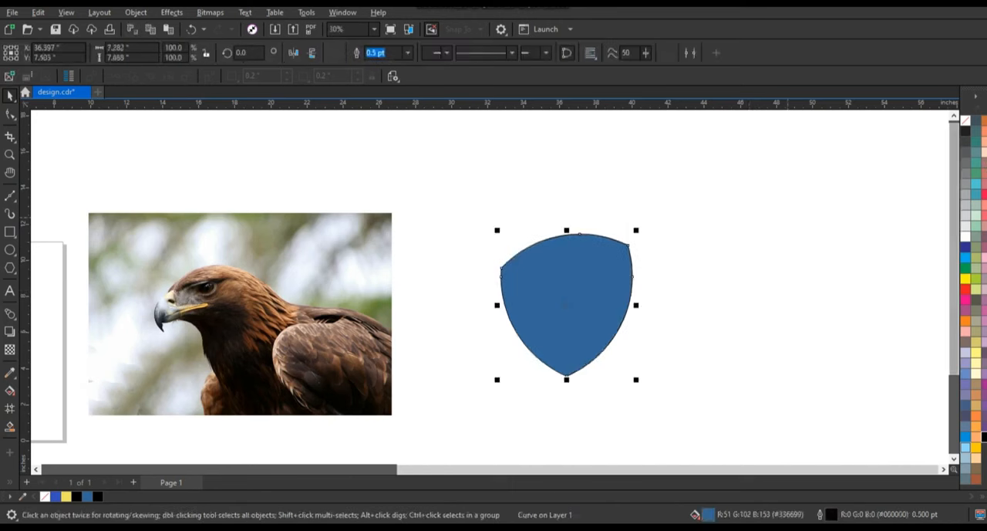
pyautogui.click(966, 121)
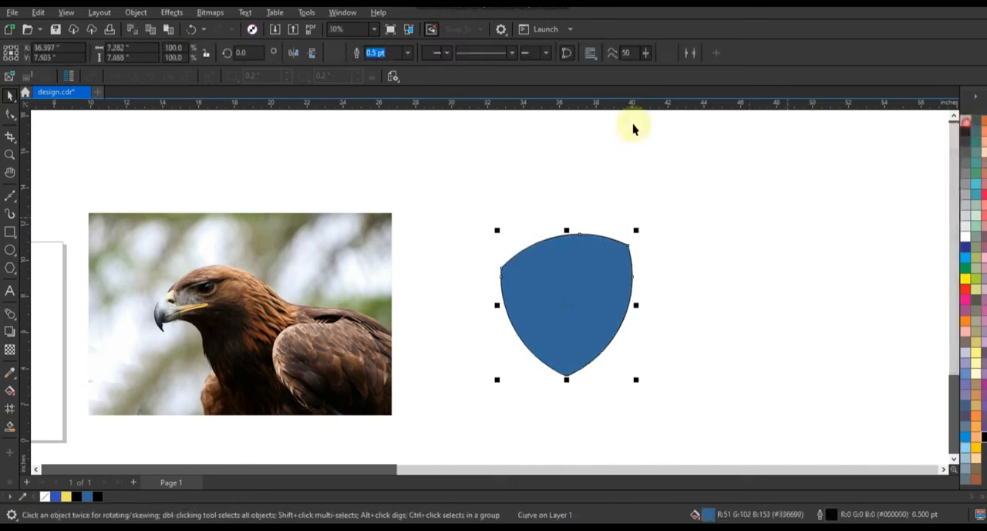
pyautogui.click(408, 53)
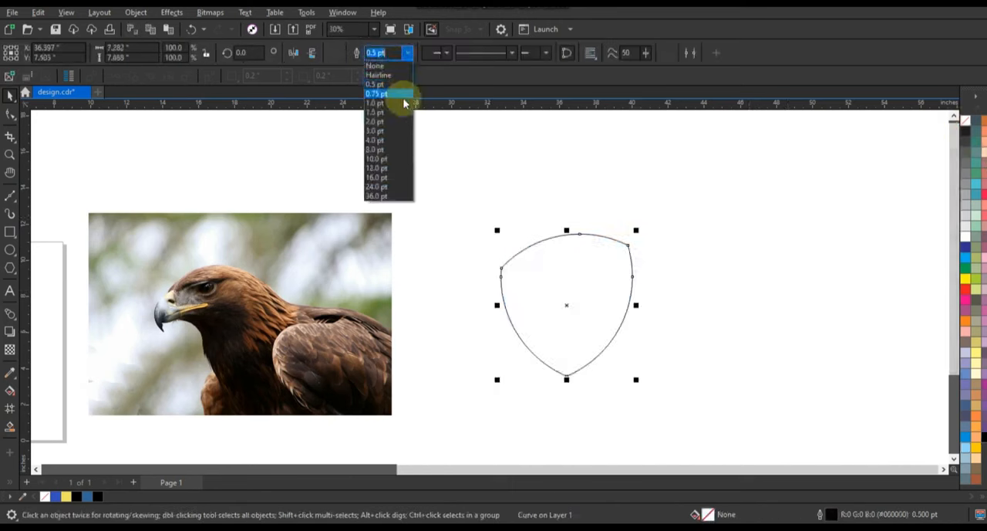
pyautogui.click(392, 140)
pyautogui.moveTo(638, 232); pyautogui.dragTo(668, 196)
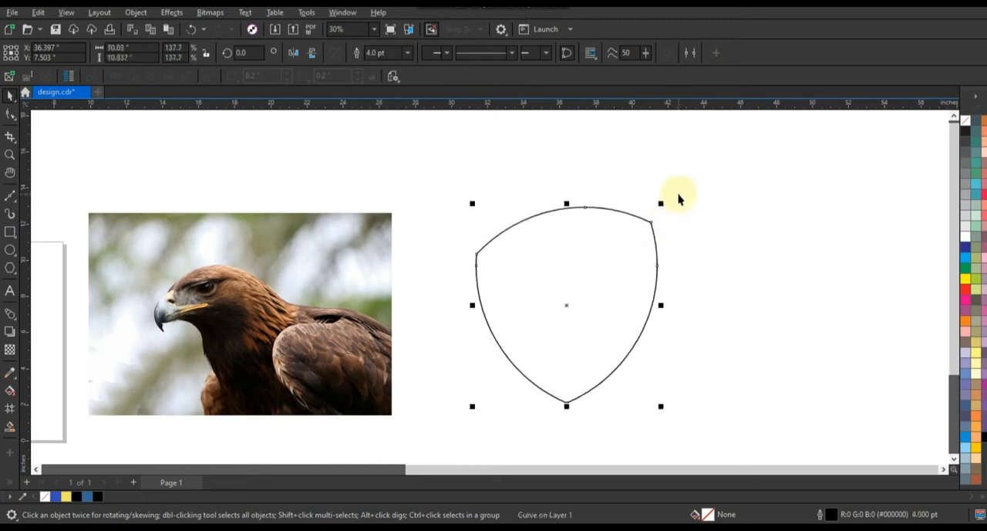
# Add a one-step inside contour at about 1 inch to the shield and break the contour apart.
pyautogui.click(17, 323)
pyautogui.click(52, 324)
pyautogui.moveTo(578, 211); pyautogui.dragTo(579, 231)
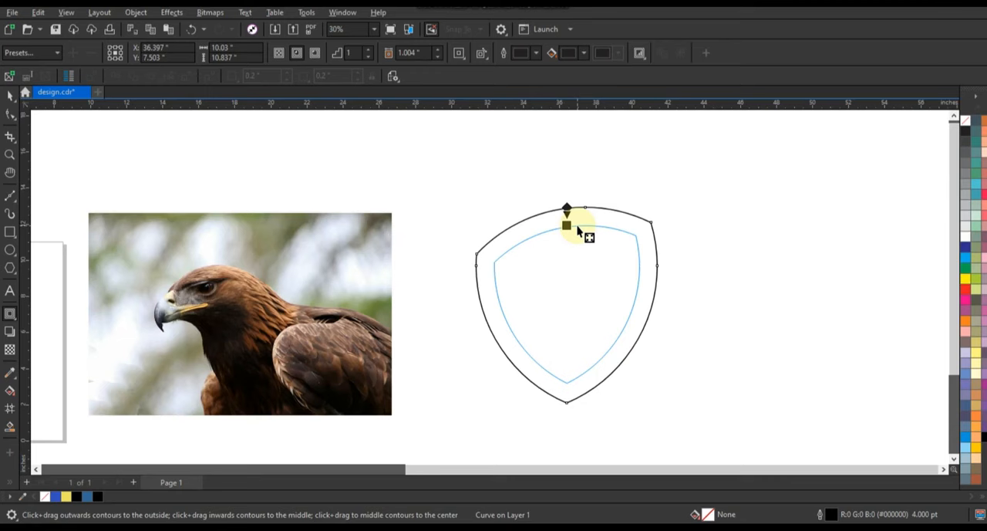
pyautogui.moveTo(577, 229); pyautogui.dragTo(579, 230)
pyautogui.click(10, 94)
pyautogui.click(136, 13)
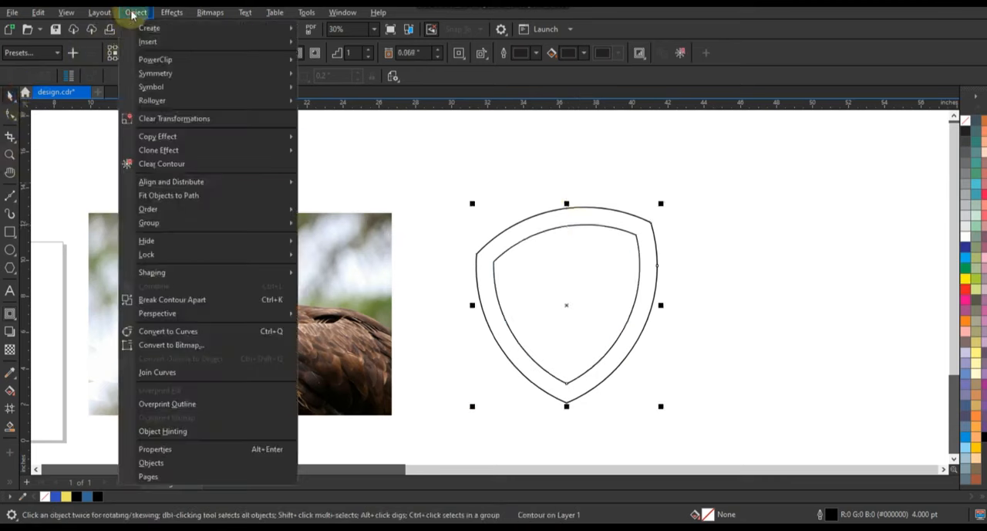
pyautogui.click(183, 305)
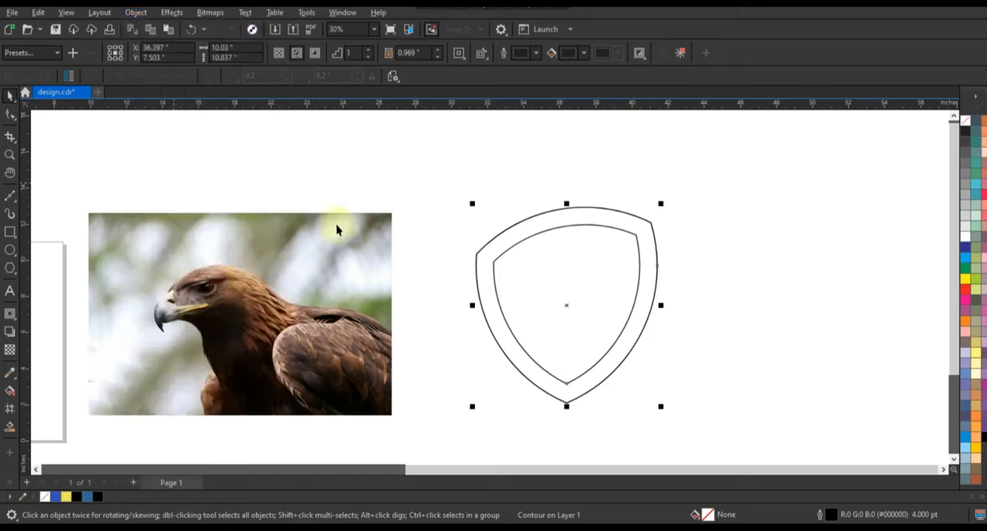
pyautogui.click(375, 201)
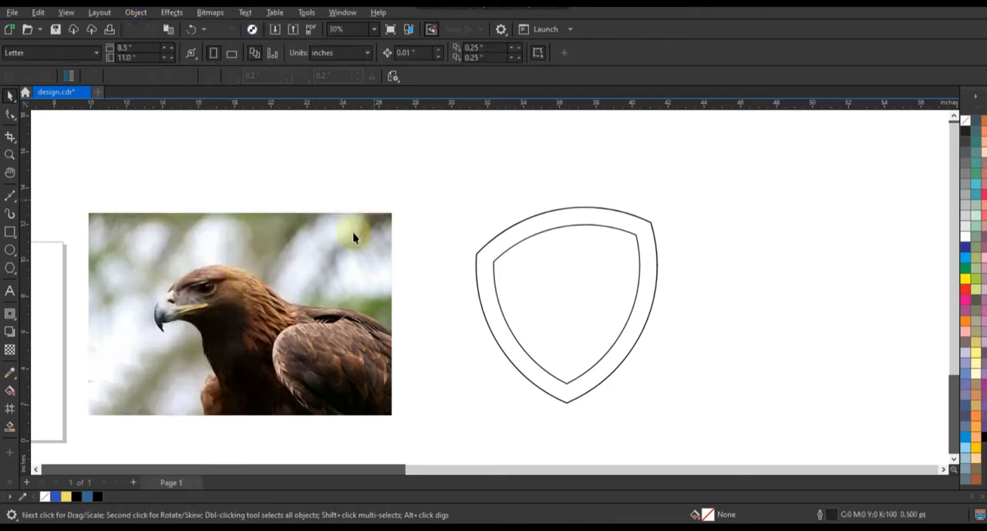
# Rotate the eagle photo to about 12.5° and move it over the shield.
pyautogui.click(324, 267)
pyautogui.moveTo(395, 421); pyautogui.dragTo(344, 375)
pyautogui.moveTo(617, 371); pyautogui.dragTo(691, 342)
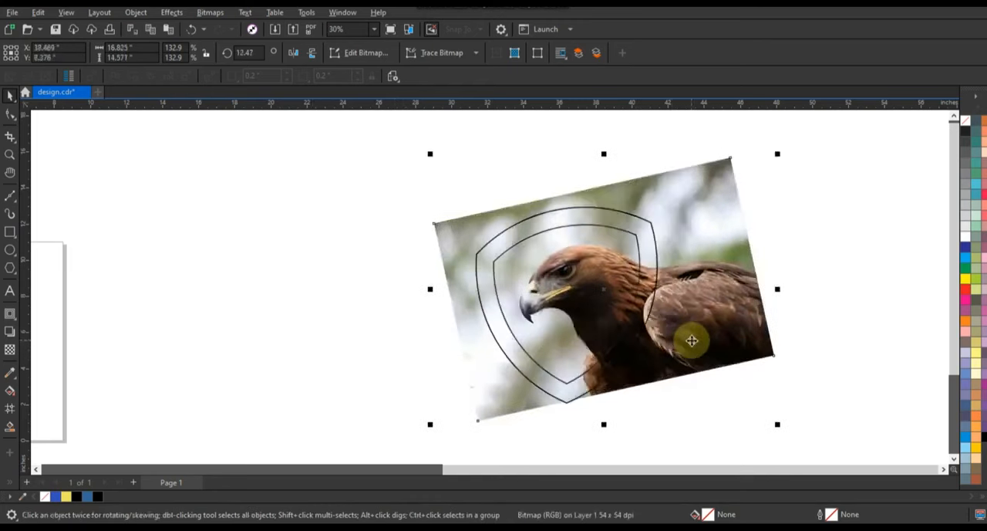
# Rotate the eagle photo to about 26° and enlarge it to about 153%, placing the head inside the shield.
pyautogui.click(694, 341)
pyautogui.moveTo(782, 428); pyautogui.dragTo(769, 370)
pyautogui.click(712, 322)
pyautogui.moveTo(789, 445); pyautogui.dragTo(818, 465)
pyautogui.moveTo(716, 304); pyautogui.dragTo(721, 299)
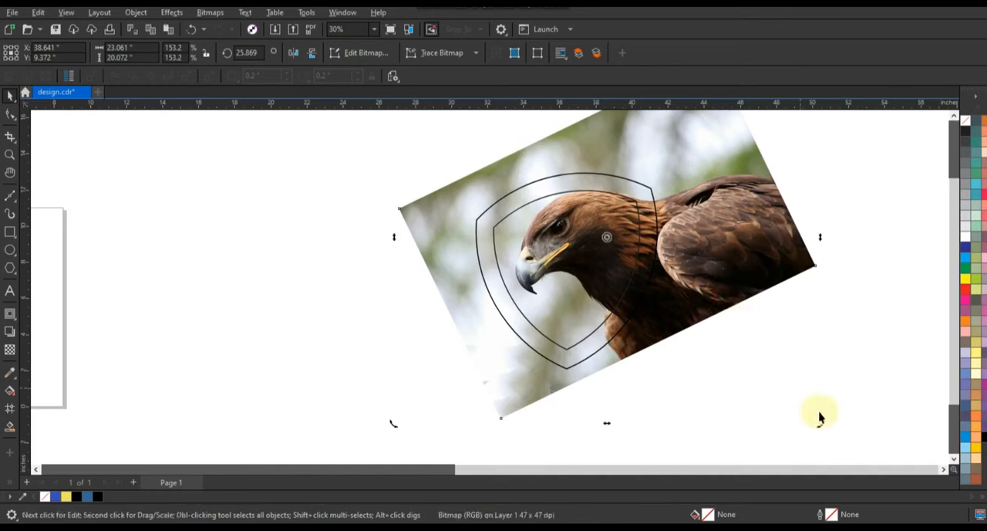
# Fine-tune the eagle photo to about 42.9° rotation and 144% scale so the head fits the shield.
pyautogui.moveTo(819, 429); pyautogui.dragTo(826, 393)
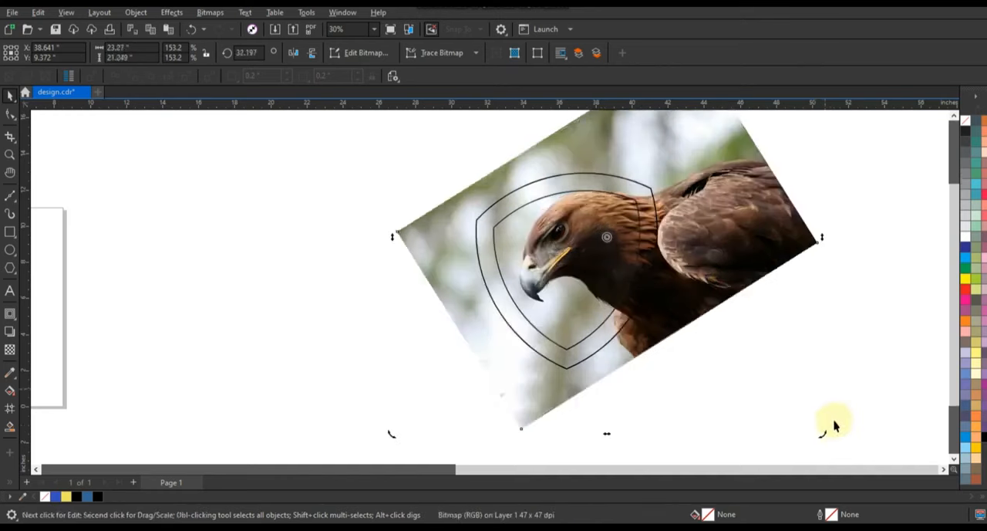
pyautogui.moveTo(823, 437); pyautogui.dragTo(776, 360)
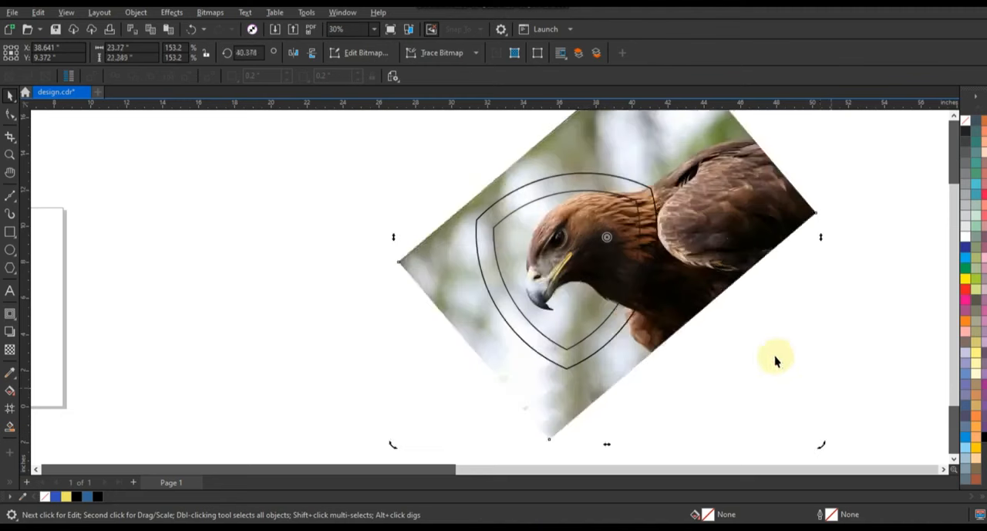
pyautogui.click(726, 303)
pyautogui.click(723, 289)
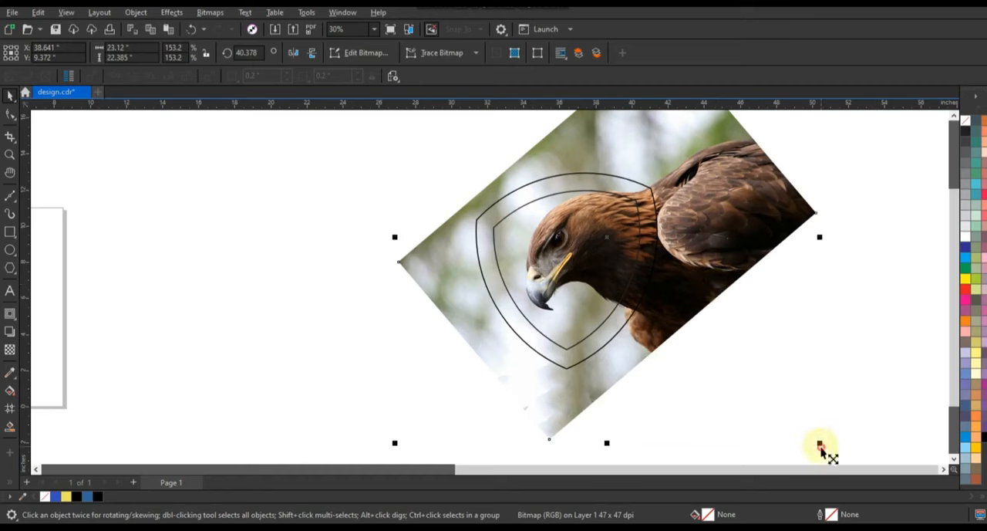
pyautogui.moveTo(818, 443); pyautogui.dragTo(734, 279)
pyautogui.click(739, 218)
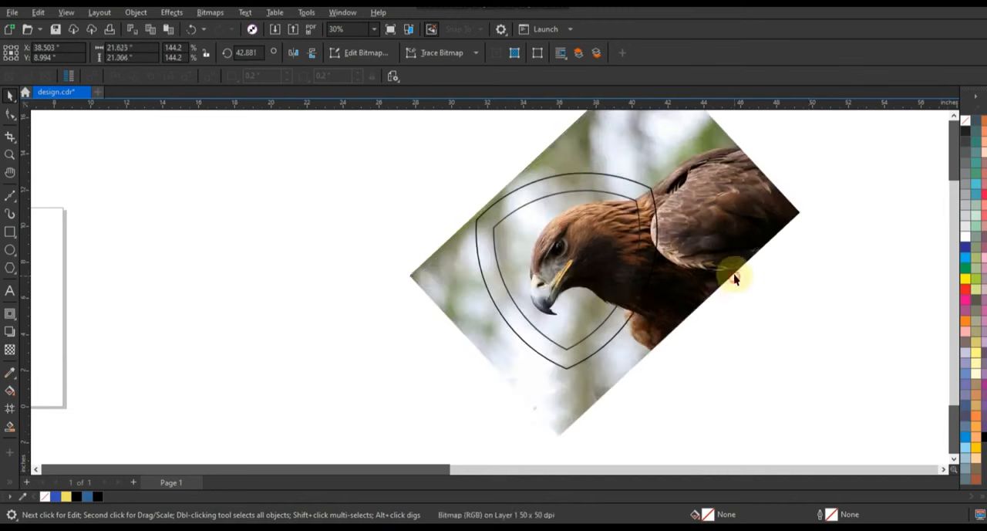
pyautogui.click(838, 293)
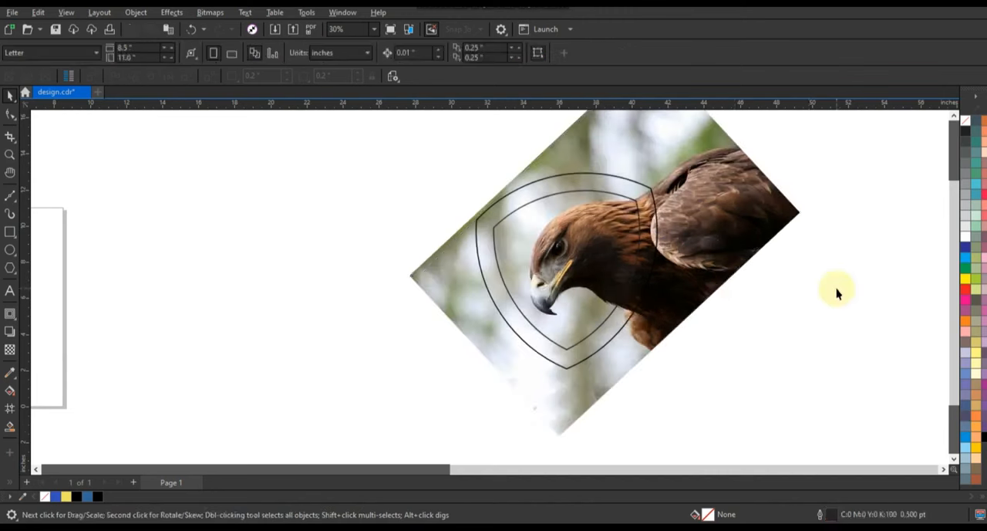
# Apply a uniform transparency of 26 to the eagle photo.
pyautogui.click(9, 153)
pyautogui.moveTo(438, 164); pyautogui.dragTo(769, 354)
pyautogui.click(10, 95)
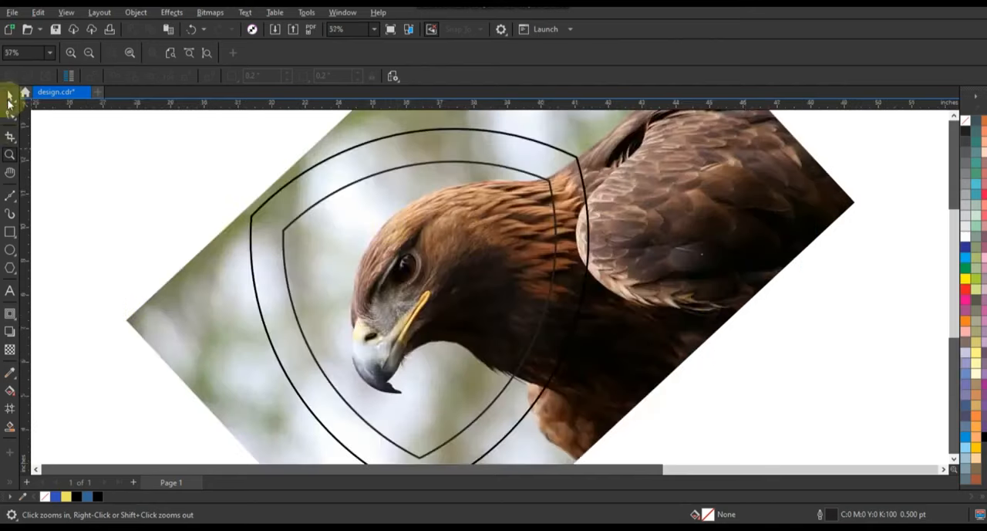
pyautogui.click(687, 289)
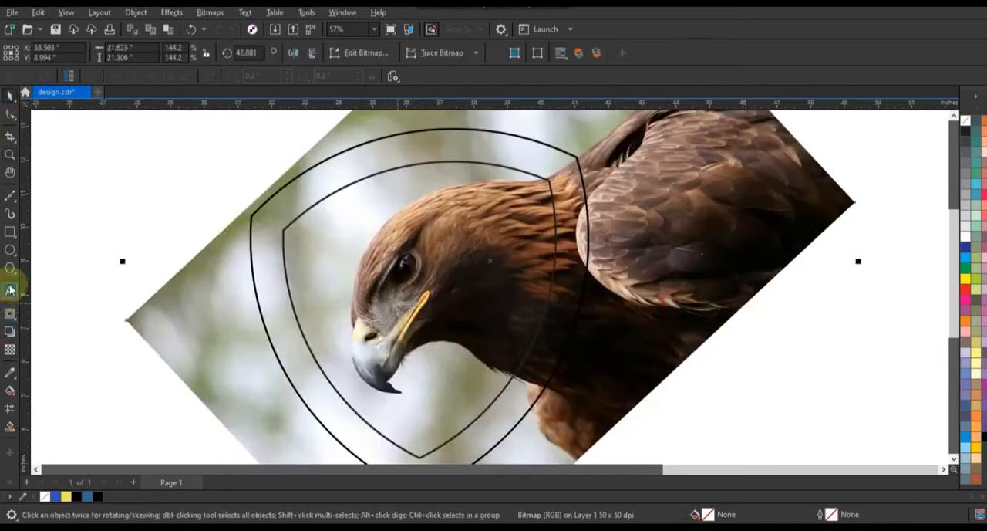
pyautogui.click(18, 351)
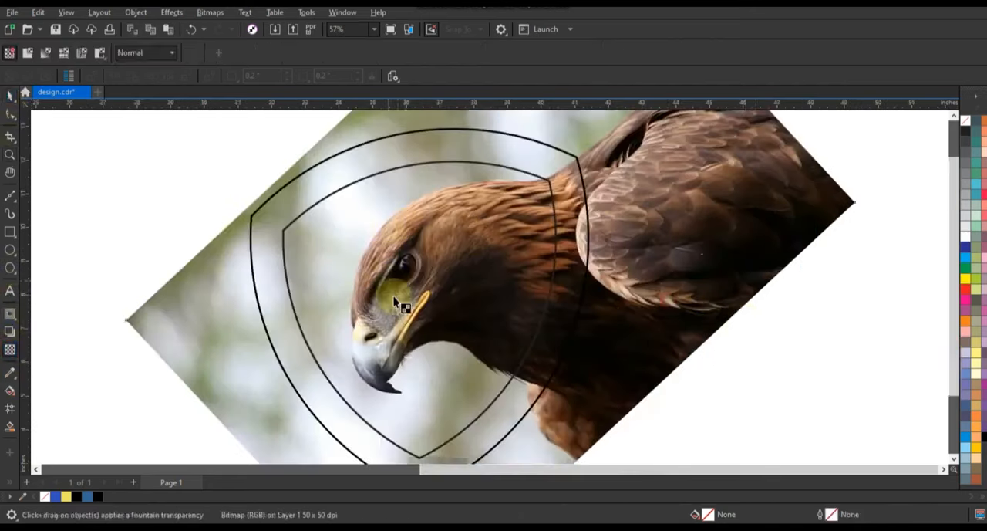
pyautogui.scroll(-2, 398, 293)
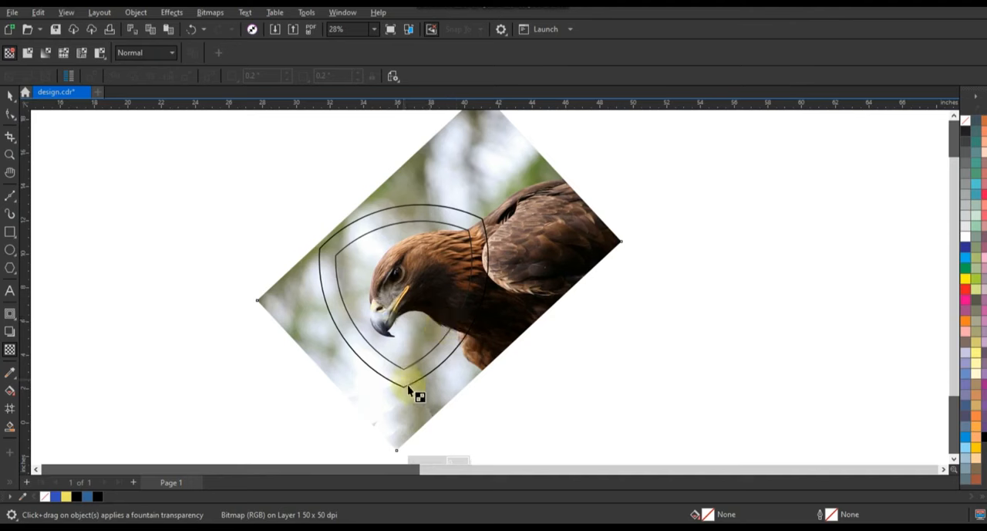
pyautogui.click(954, 459)
pyautogui.click(421, 430)
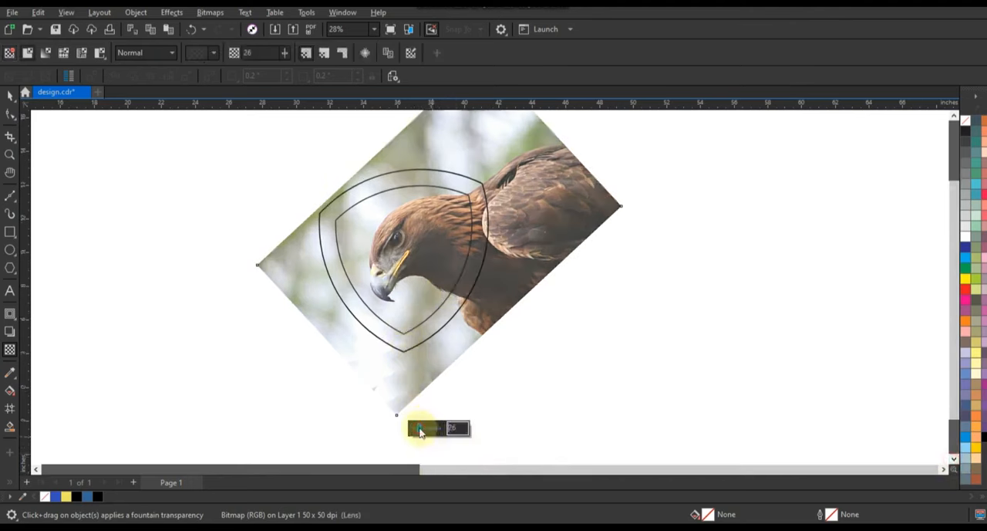
# Draw straight 2.0 pt Freehand segments roughly following the eagle's crown, beak and throat, ending along the inner shield's lower edge.
pyautogui.click(10, 154)
pyautogui.moveTo(430, 253); pyautogui.dragTo(619, 340)
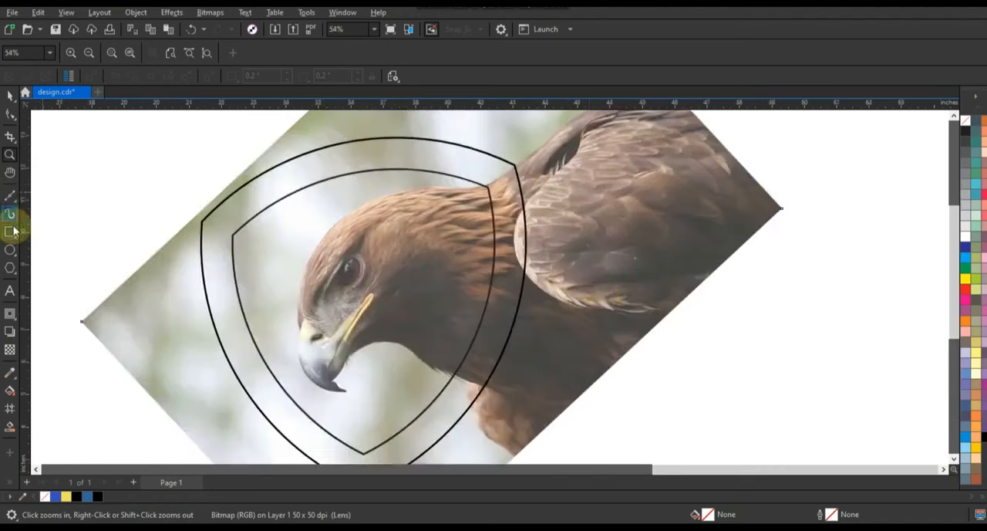
pyautogui.click(12, 199)
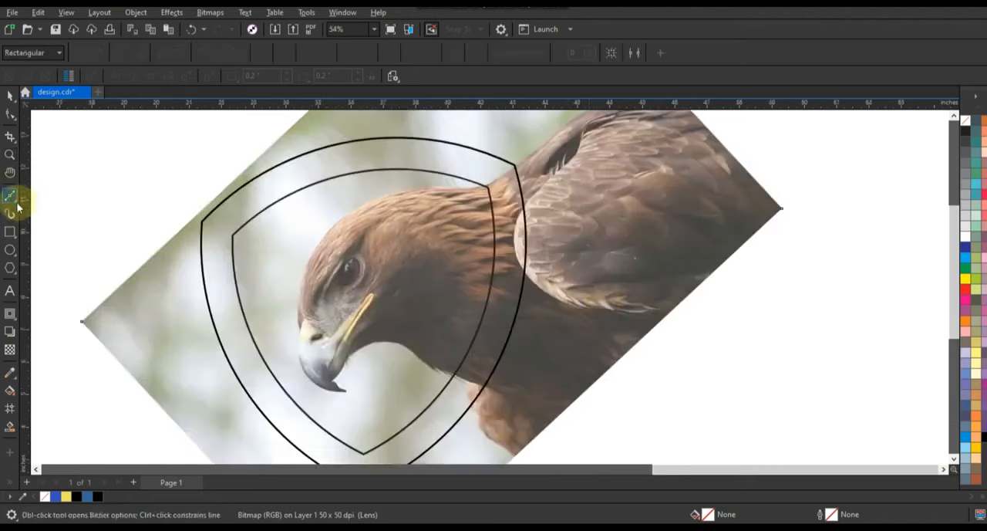
pyautogui.click(17, 204)
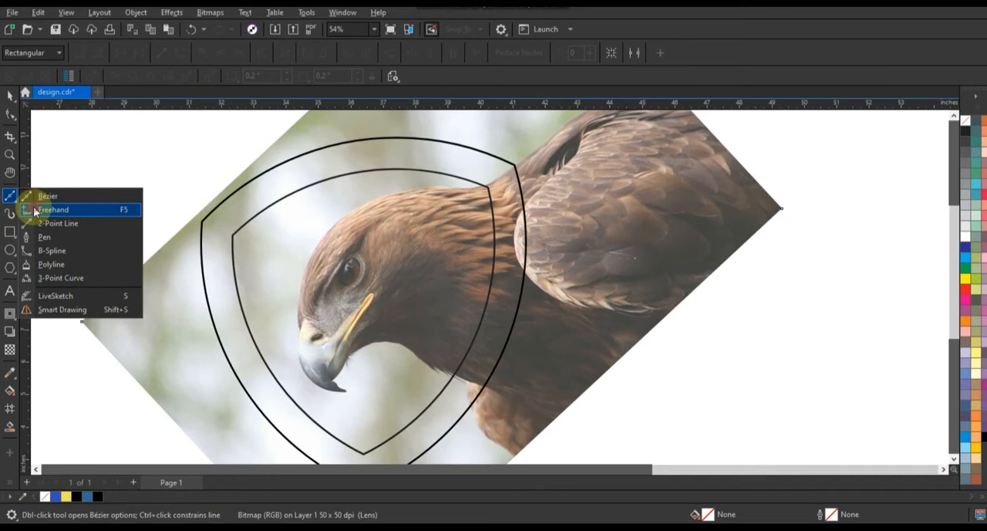
pyautogui.click(34, 210)
pyautogui.click(407, 52)
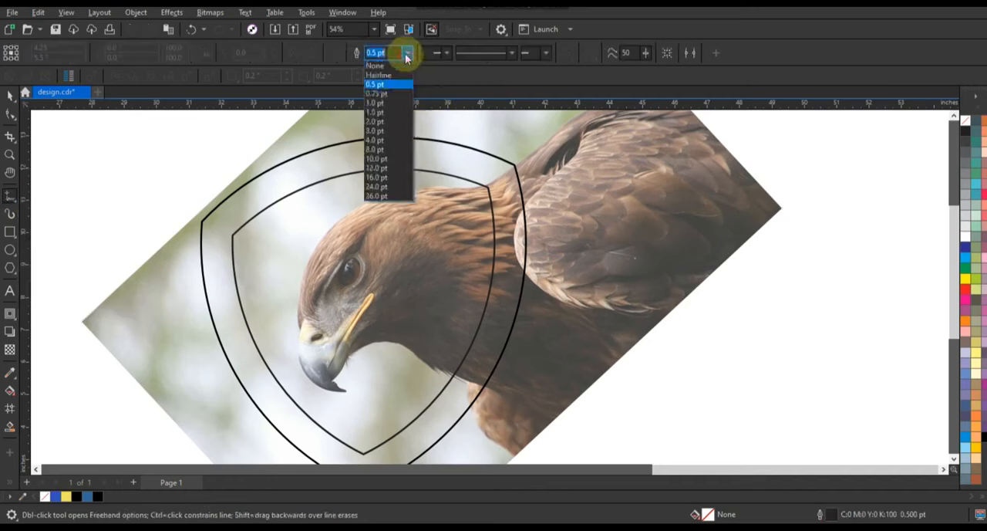
pyautogui.click(376, 121)
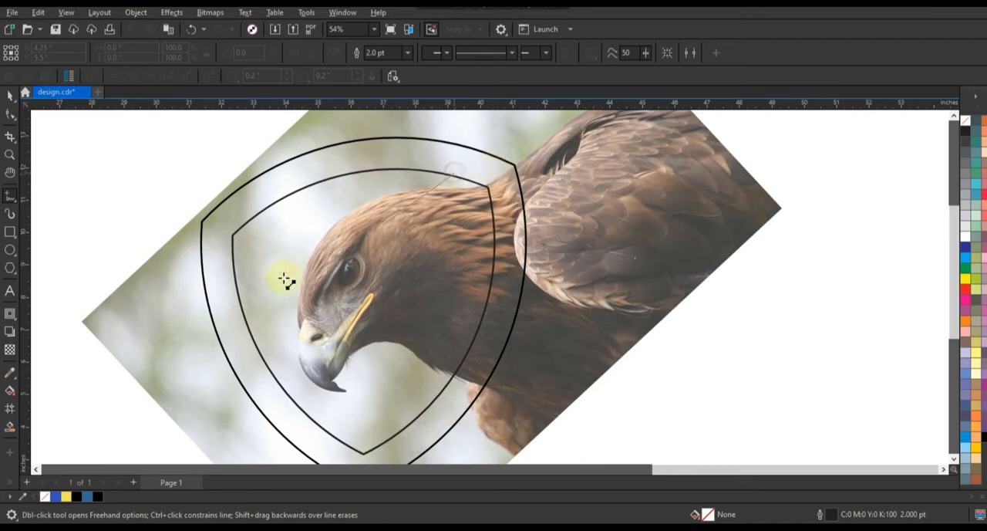
pyautogui.click(299, 323)
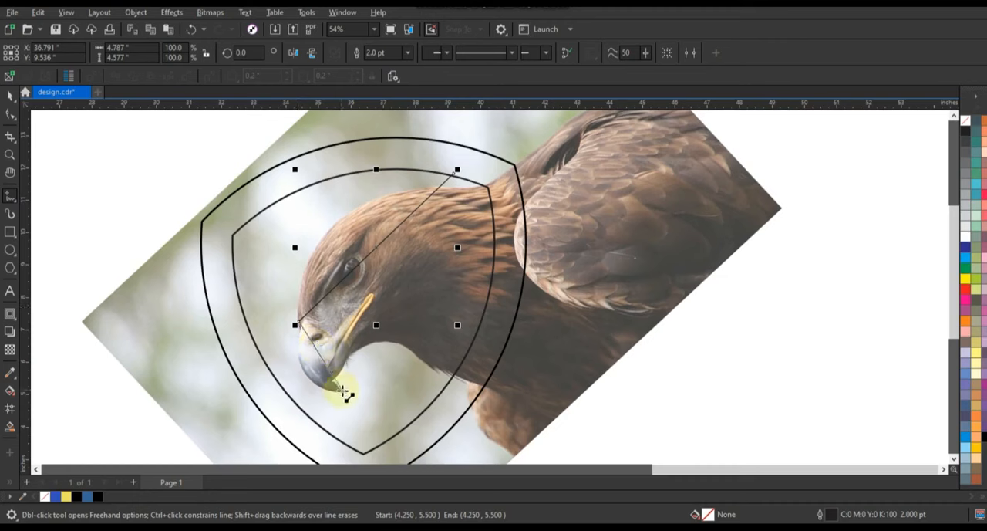
pyautogui.click(347, 394)
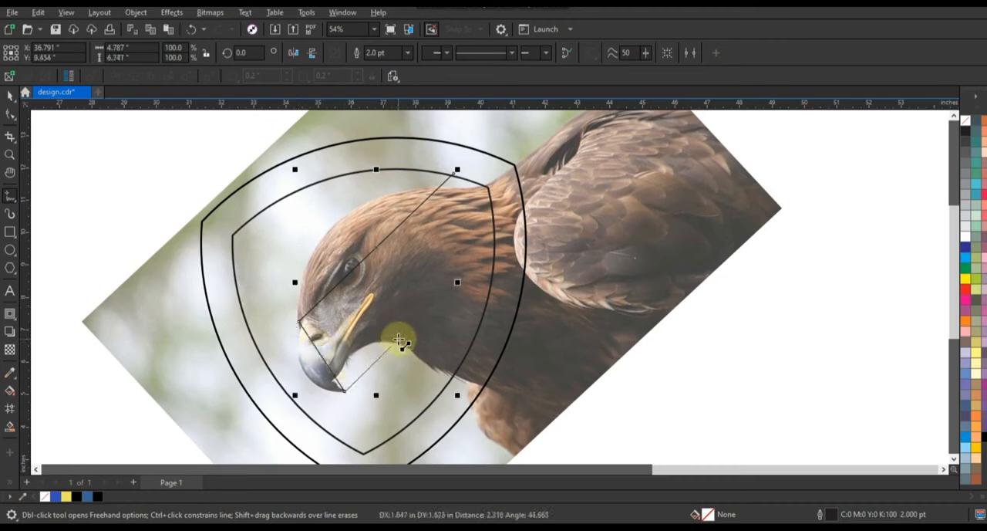
pyautogui.click(399, 341)
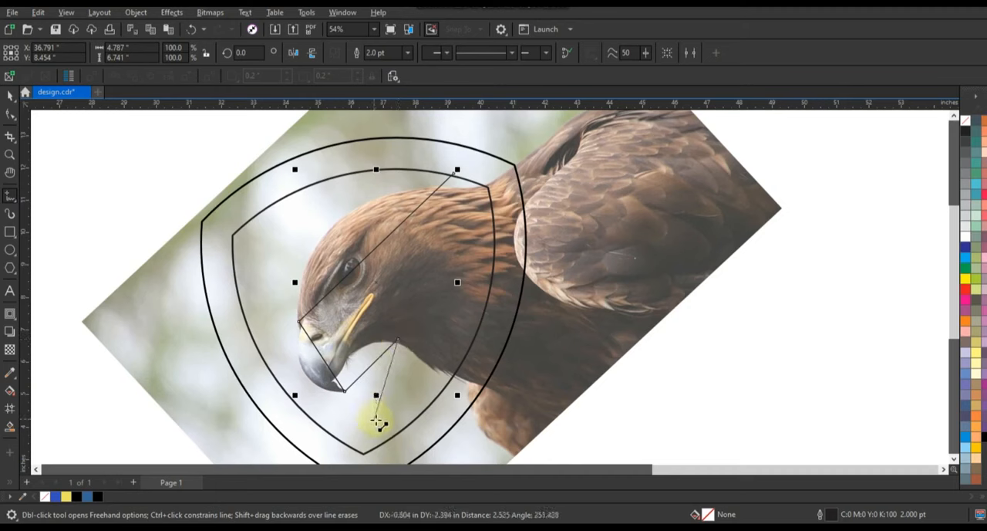
pyautogui.click(388, 427)
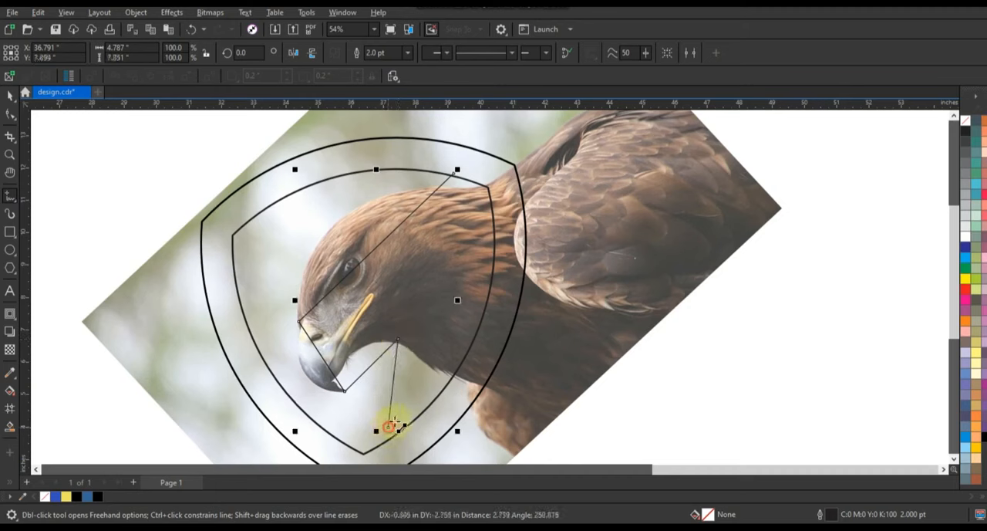
pyautogui.click(444, 395)
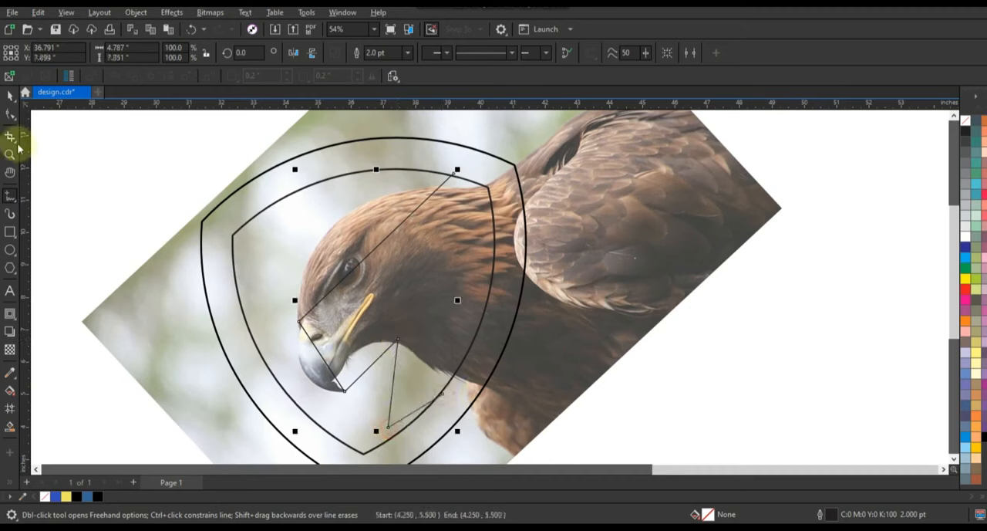
# Bend the traced line's upper segment around the eagle's crown and shift its starting node closer to the inner shield's upper corner.
pyautogui.click(11, 115)
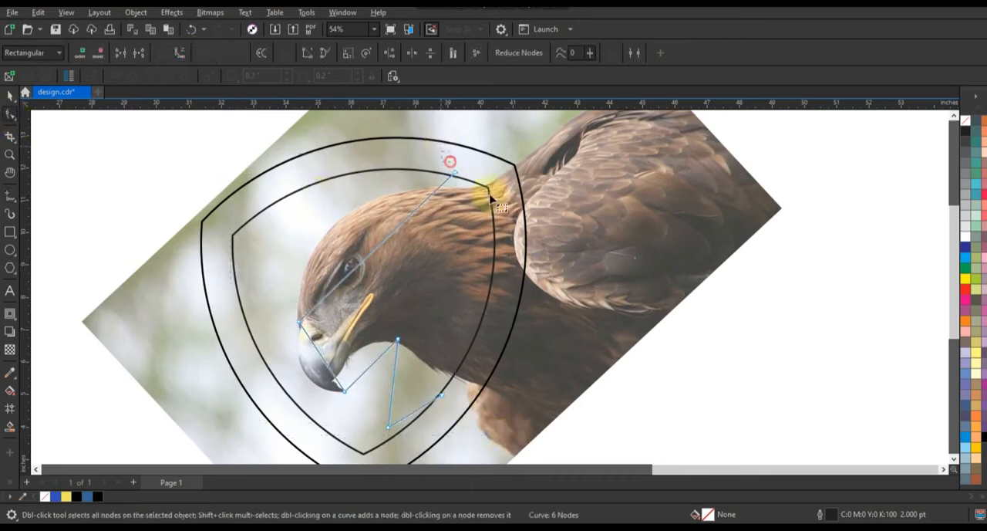
pyautogui.click(406, 223)
pyautogui.moveTo(406, 224); pyautogui.dragTo(378, 193)
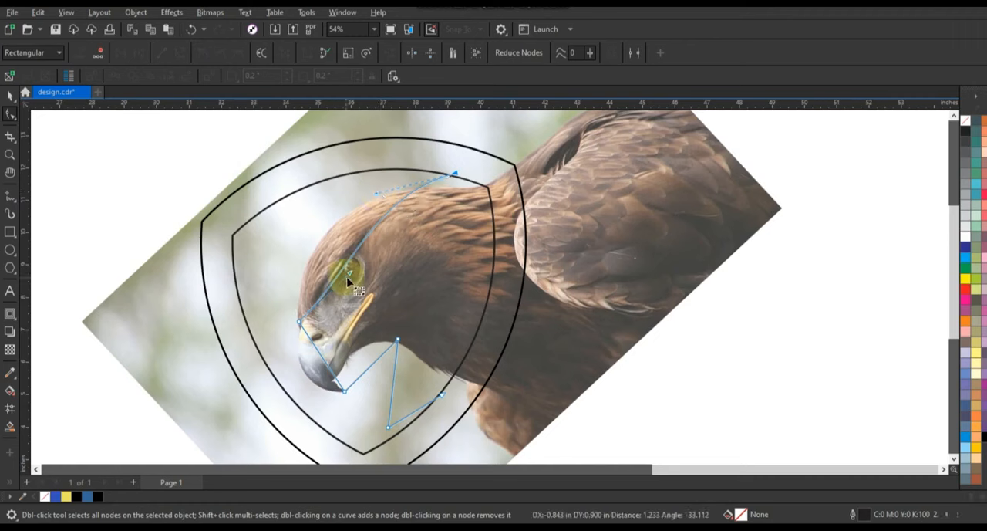
pyautogui.moveTo(305, 251); pyautogui.dragTo(279, 271)
pyautogui.moveTo(376, 192); pyautogui.dragTo(338, 170)
pyautogui.moveTo(455, 174); pyautogui.dragTo(471, 173)
pyautogui.moveTo(401, 177); pyautogui.dragTo(365, 165)
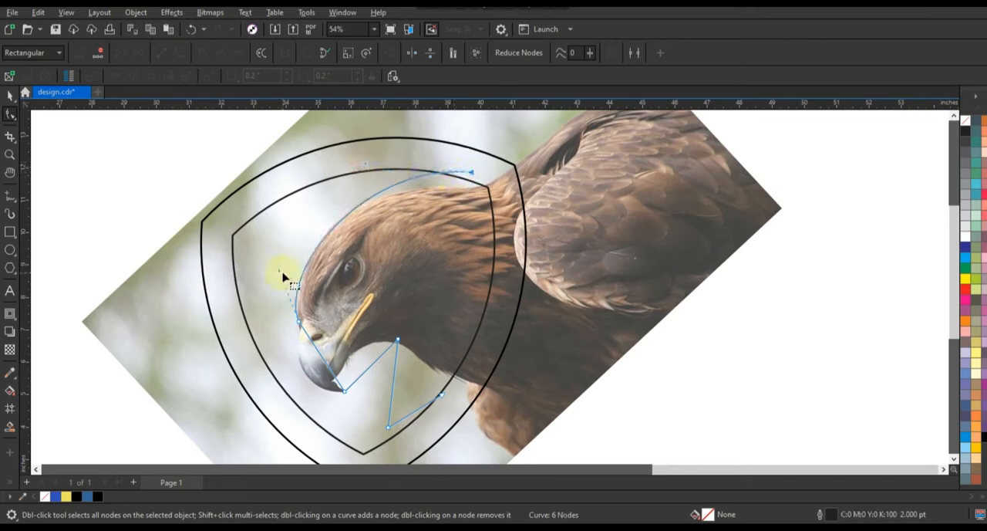
# Widen the crown curve around the eagle's forehead with its handles and bend the next segment along the beak's front edge.
pyautogui.moveTo(276, 270)
pyautogui.mouseDown()
pyautogui.moveTo(260, 276)
pyautogui.moveTo(274, 253)
pyautogui.moveTo(265, 266)
pyautogui.mouseUp()
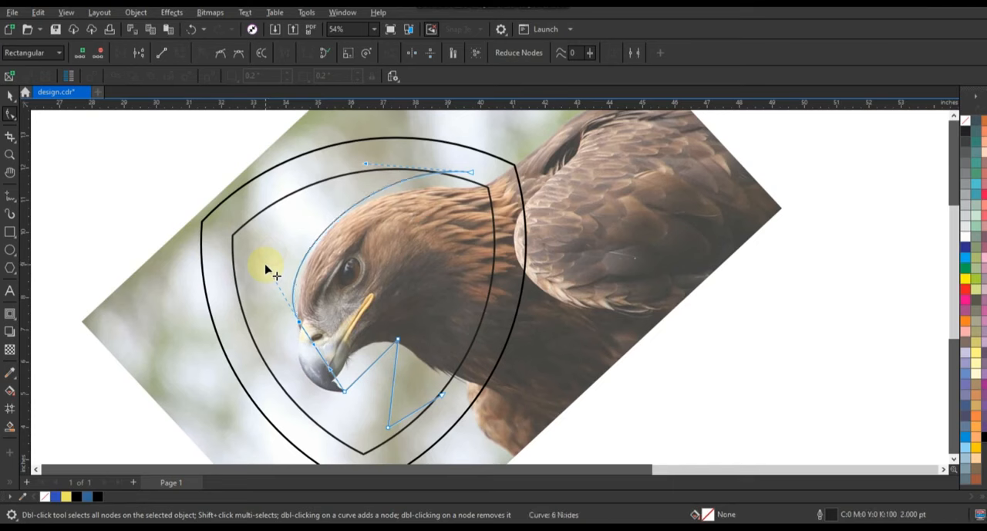
pyautogui.moveTo(368, 168); pyautogui.dragTo(363, 158)
pyautogui.click(8, 155)
pyautogui.rightClick(304, 174)
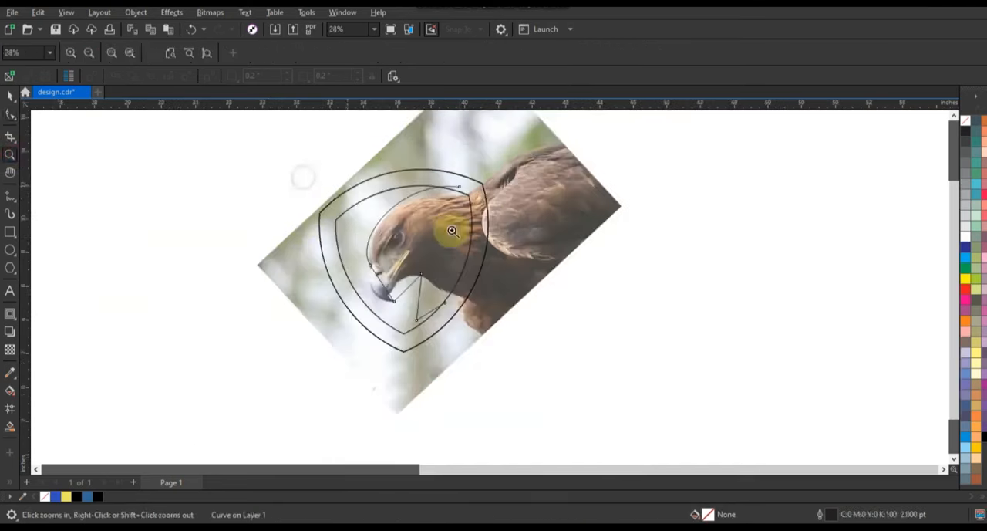
pyautogui.moveTo(278, 184); pyautogui.dragTo(578, 348)
pyautogui.click(10, 114)
pyautogui.press('F10')
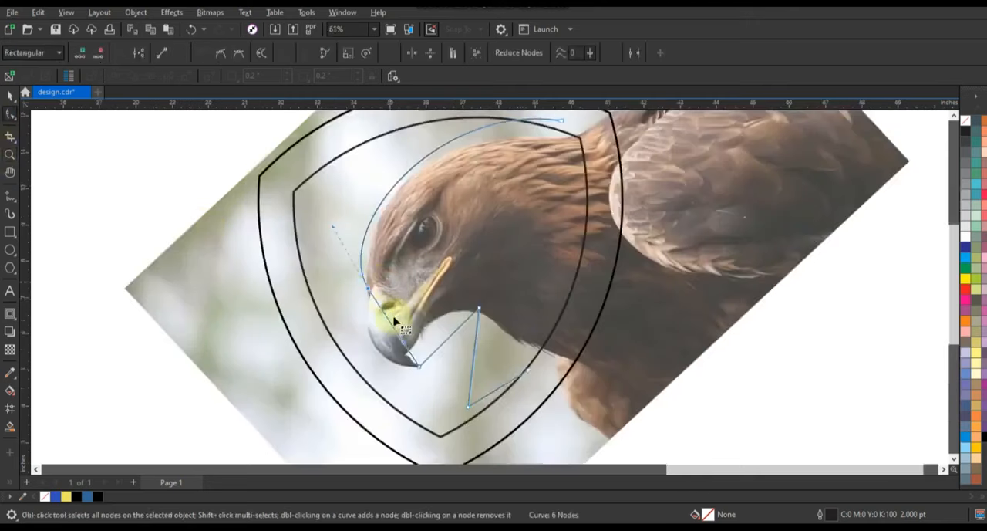
pyautogui.moveTo(382, 324); pyautogui.dragTo(365, 339)
pyautogui.click(428, 349)
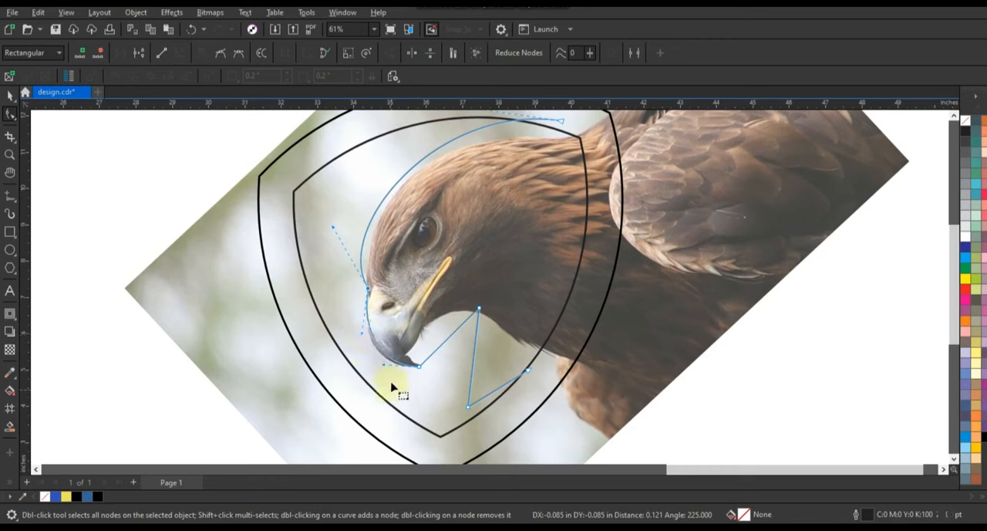
pyautogui.moveTo(391, 387); pyautogui.dragTo(393, 326)
# Bend the trace's segment under the beak to follow the hook and throat, and curve the two segments below the throat.
pyautogui.click(455, 334)
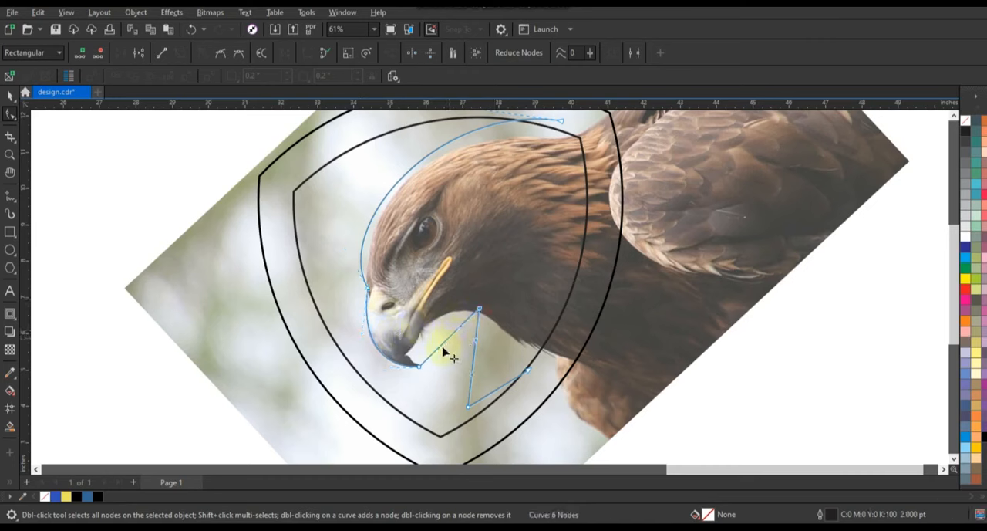
pyautogui.moveTo(441, 351); pyautogui.dragTo(400, 341)
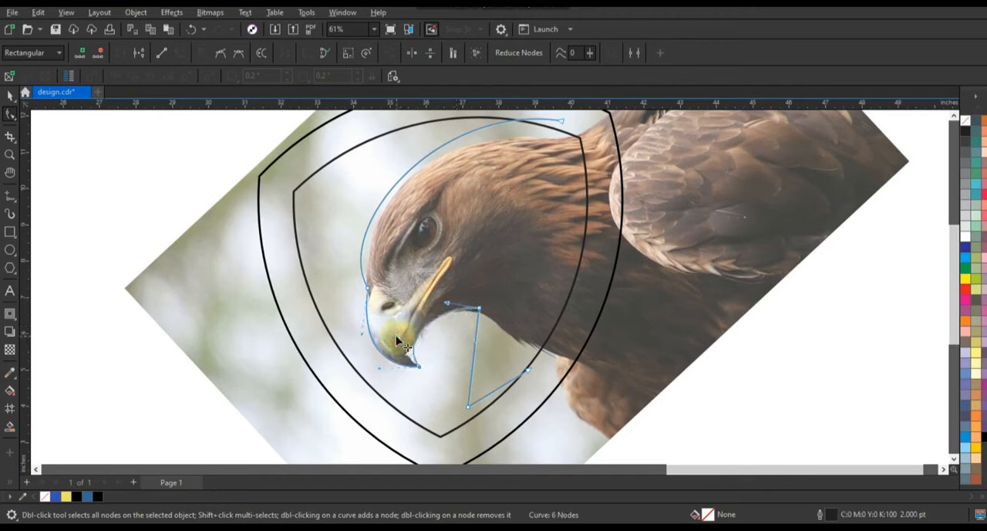
pyautogui.click(475, 344)
pyautogui.moveTo(476, 347); pyautogui.dragTo(487, 345)
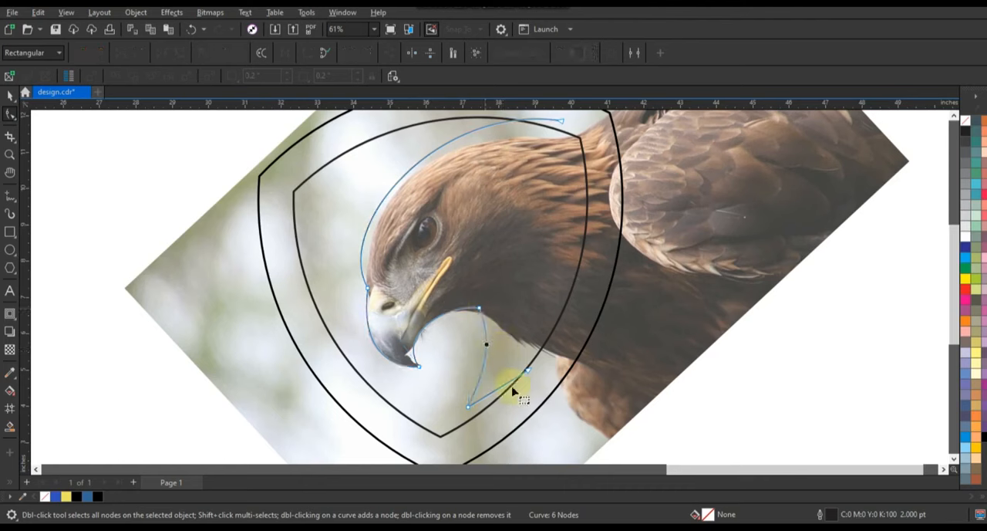
pyautogui.moveTo(495, 396); pyautogui.dragTo(517, 388)
pyautogui.moveTo(498, 347)
pyautogui.mouseDown()
pyautogui.moveTo(483, 378)
pyautogui.moveTo(500, 346)
pyautogui.mouseUp()
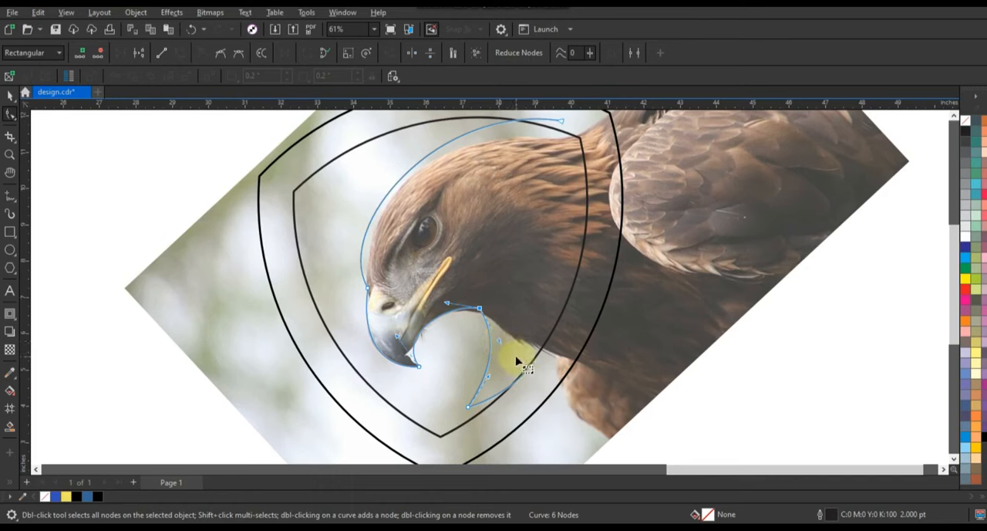
# Set the head trace's outline width to 3.0 pt.
pyautogui.click(9, 94)
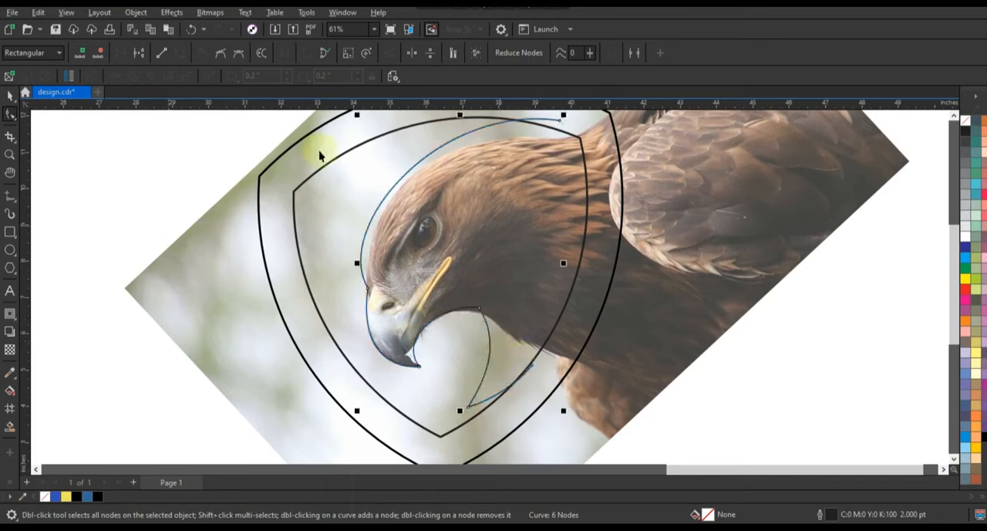
pyautogui.click(407, 53)
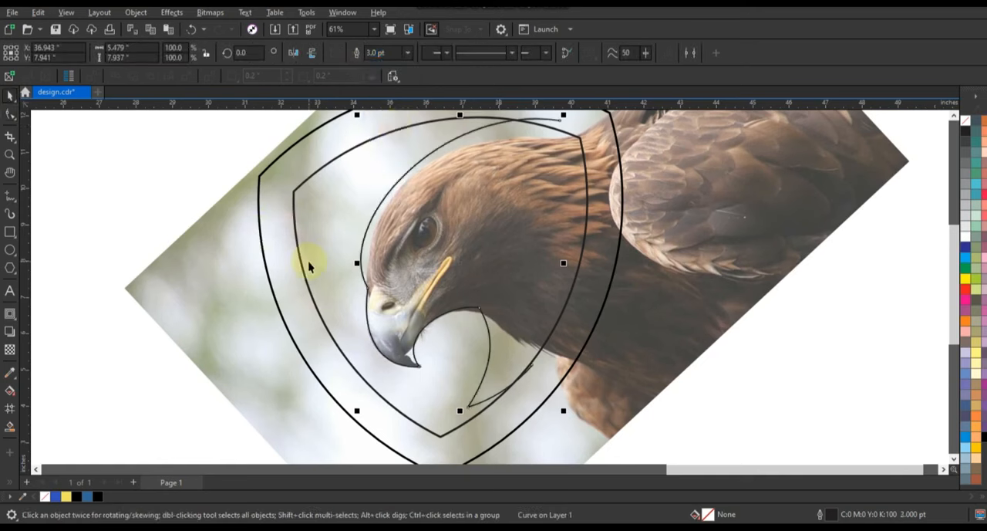
pyautogui.scroll(-3, 309, 266)
pyautogui.click(676, 312)
# Draw a closed straight-sided 2.0 pt Freehand shape across the eagle's crown, with narrow notches at the forehead and the nape.
pyautogui.click(9, 155)
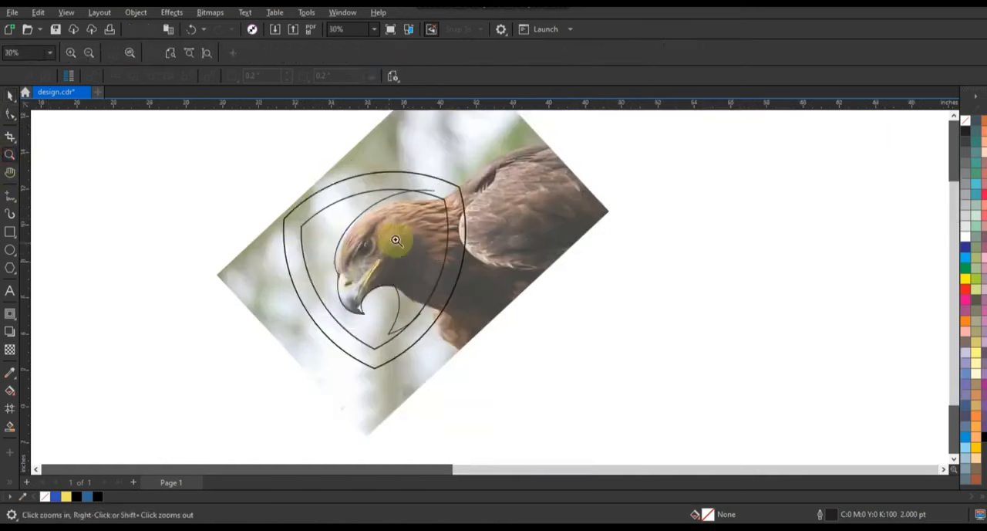
pyautogui.moveTo(304, 181); pyautogui.dragTo(530, 321)
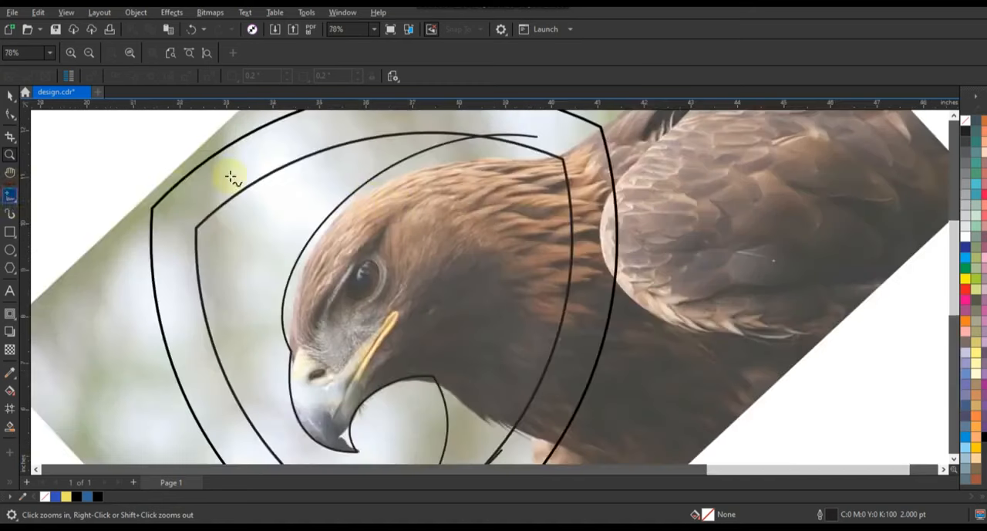
pyautogui.click(540, 170)
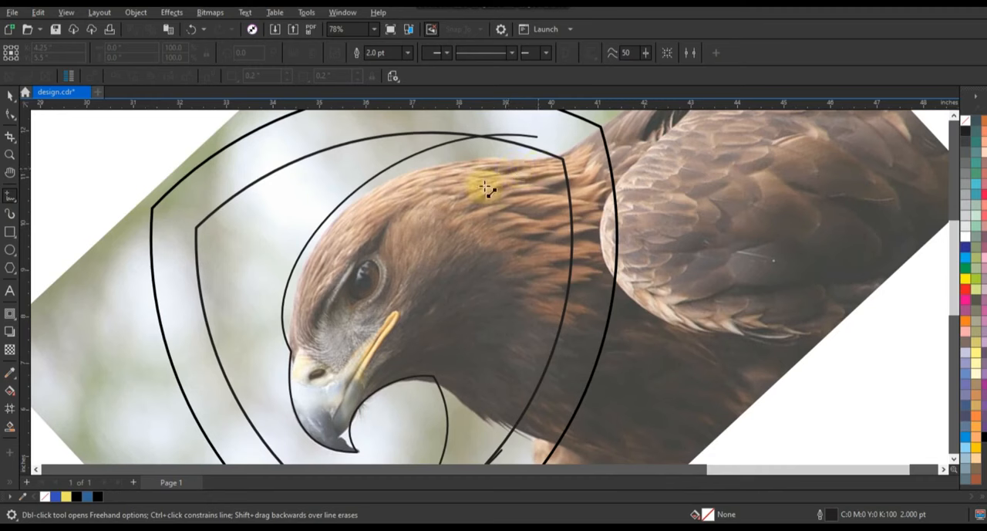
pyautogui.click(295, 307)
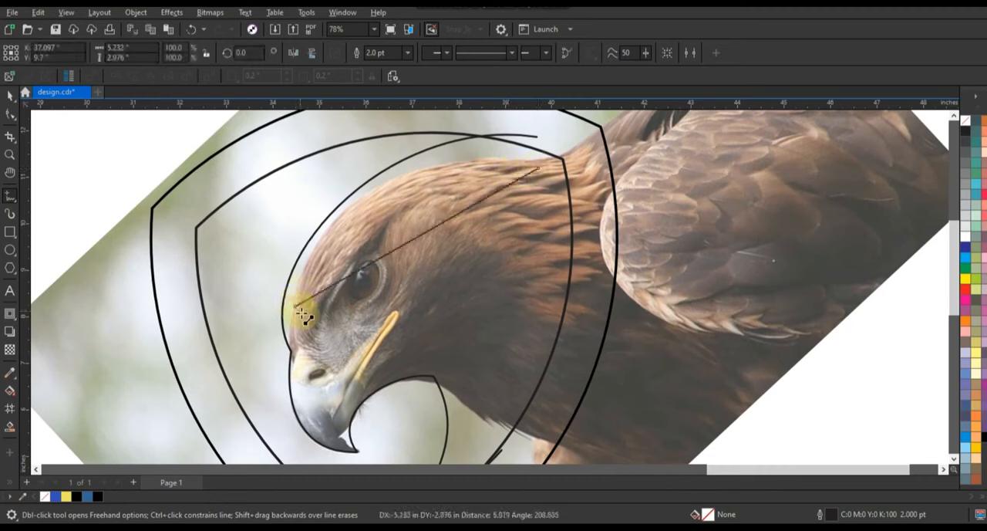
pyautogui.click(340, 249)
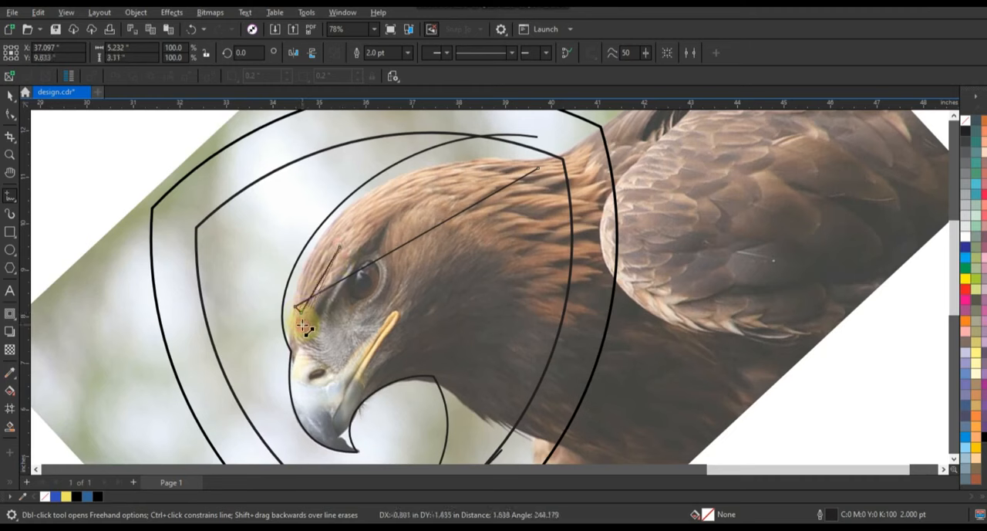
pyautogui.click(314, 332)
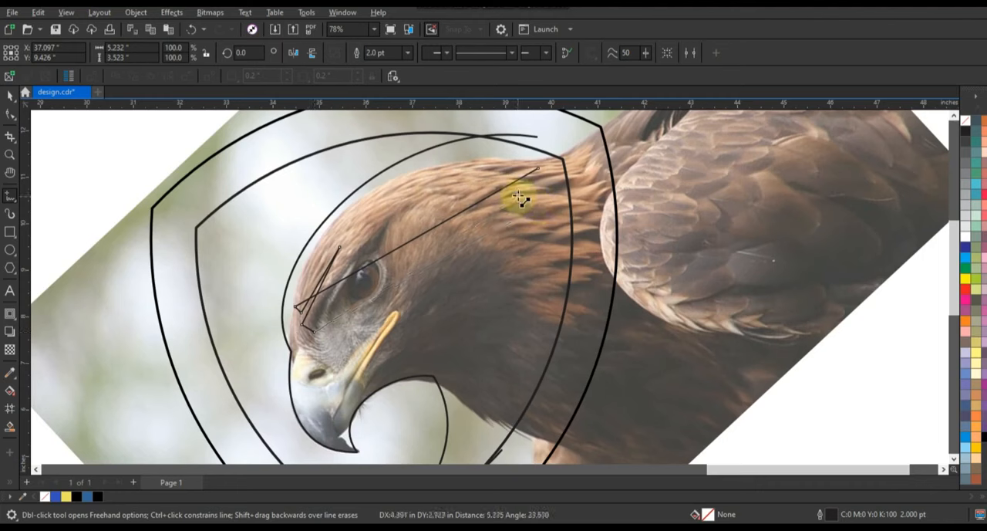
pyautogui.click(520, 194)
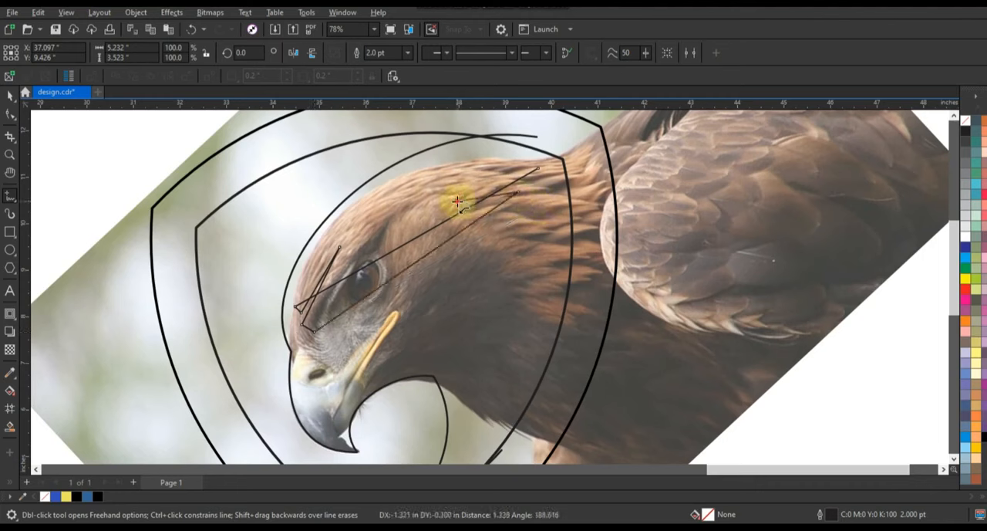
pyautogui.click(458, 202)
pyautogui.click(537, 170)
# Convert the crown shape's segments to curves and bend its long upper edge along the top of the eagle's head.
pyautogui.click(12, 115)
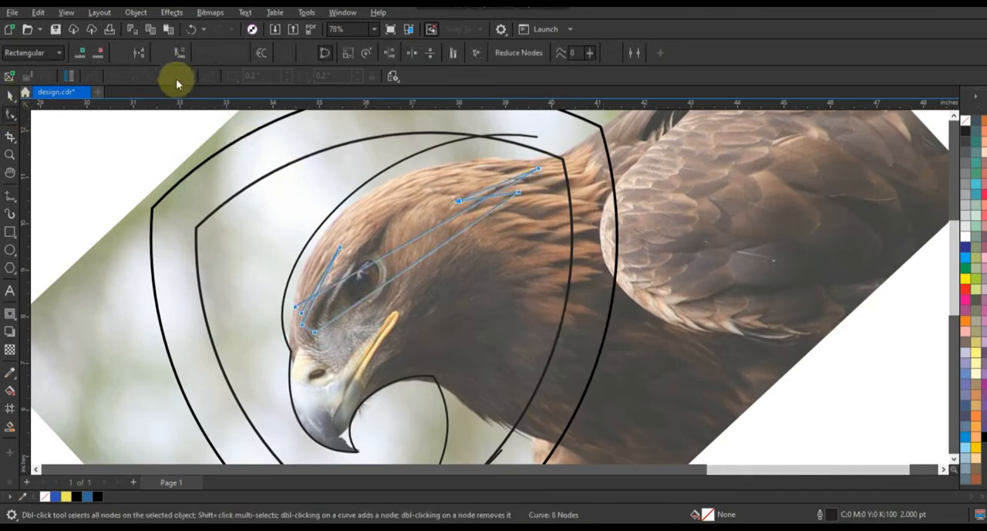
pyautogui.click(538, 191)
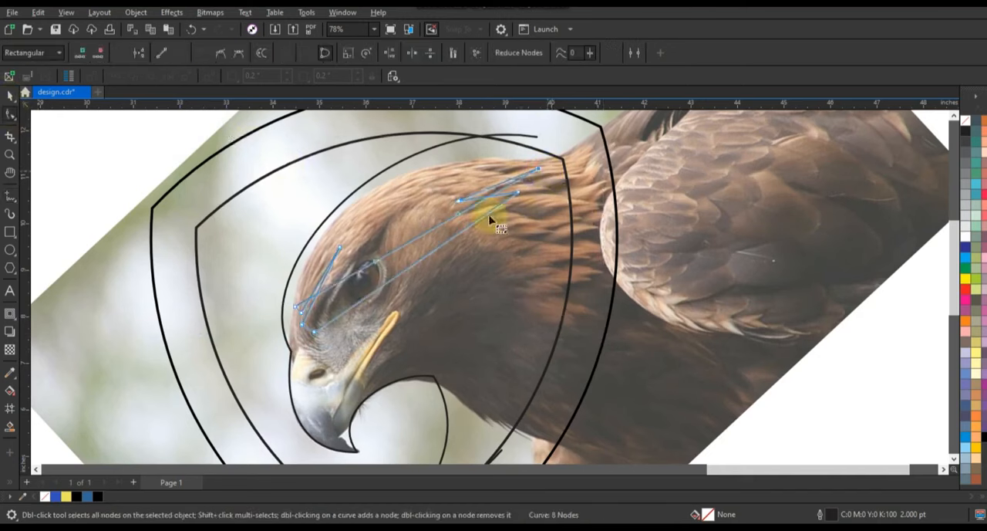
pyautogui.moveTo(455, 227); pyautogui.dragTo(418, 161)
# Curve the crown shape's forehead notch with rounded short ends and arch its long lower edge over the eagle's eye.
pyautogui.click(10, 153)
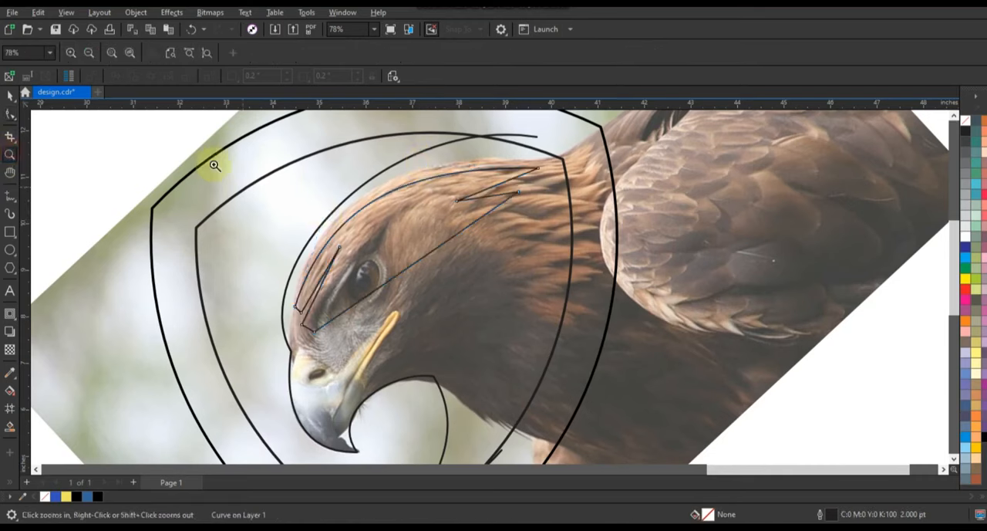
pyautogui.moveTo(215, 165); pyautogui.dragTo(647, 348)
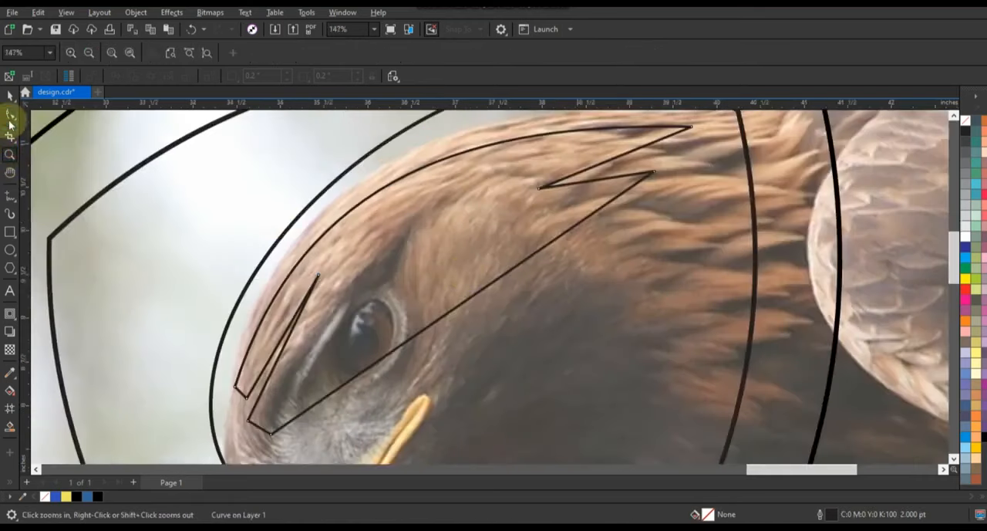
pyautogui.click(9, 115)
pyautogui.moveTo(285, 334); pyautogui.dragTo(278, 330)
pyautogui.click(238, 390)
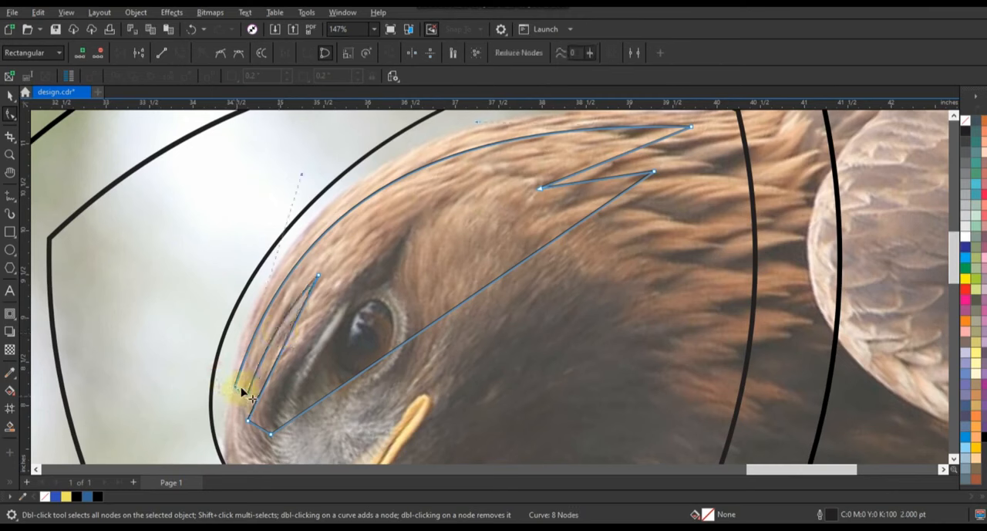
pyautogui.moveTo(238, 397)
pyautogui.mouseDown()
pyautogui.moveTo(245, 402)
pyautogui.moveTo(239, 392)
pyautogui.moveTo(230, 401)
pyautogui.mouseUp()
pyautogui.moveTo(280, 354); pyautogui.dragTo(277, 351)
pyautogui.moveTo(260, 425); pyautogui.dragTo(244, 433)
pyautogui.click(260, 440)
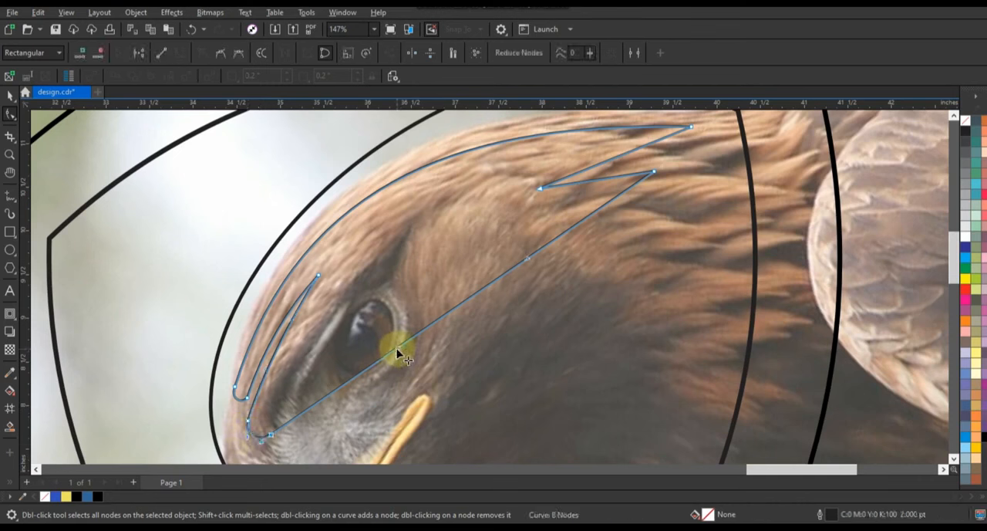
pyautogui.moveTo(398, 353); pyautogui.dragTo(332, 241)
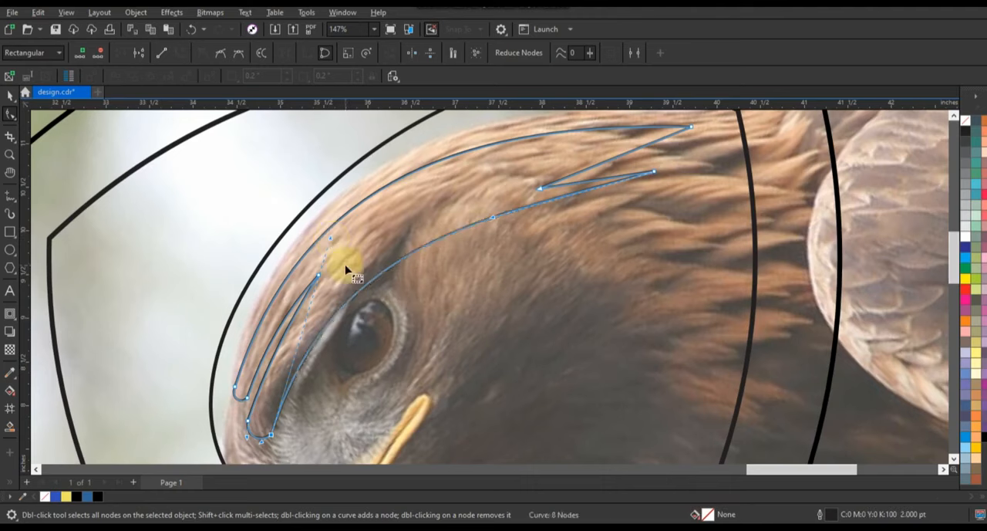
# Draw a closed triangular 2.0 pt Freehand shape over the beak, from its base down to near the hooked tip.
pyautogui.scroll(-2, 346, 272)
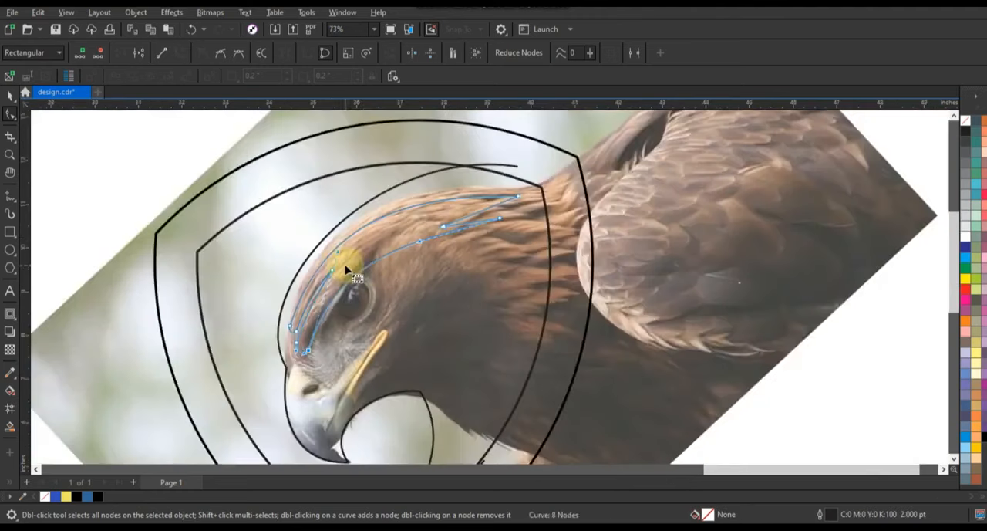
pyautogui.click(10, 153)
pyautogui.press('F3')
pyautogui.moveTo(287, 239); pyautogui.dragTo(654, 390)
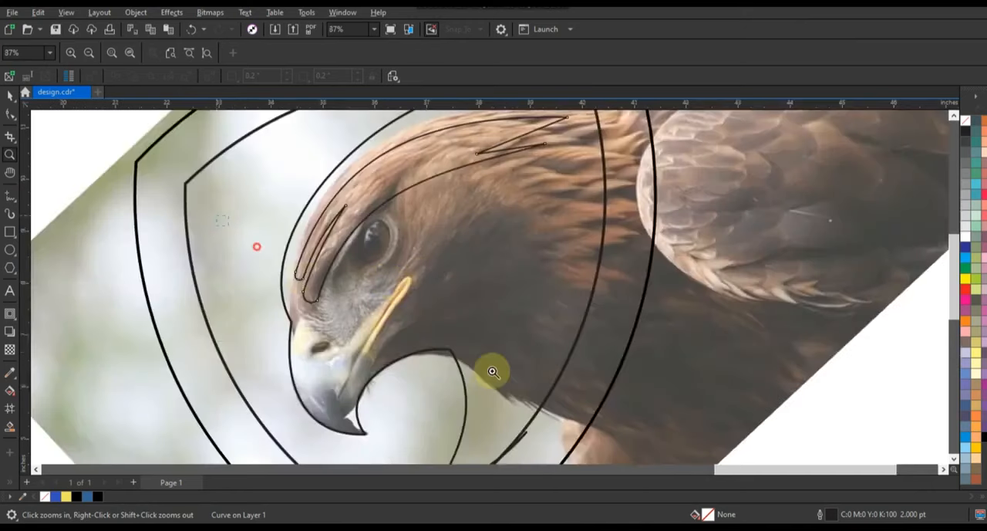
pyautogui.moveTo(677, 432); pyautogui.dragTo(679, 443)
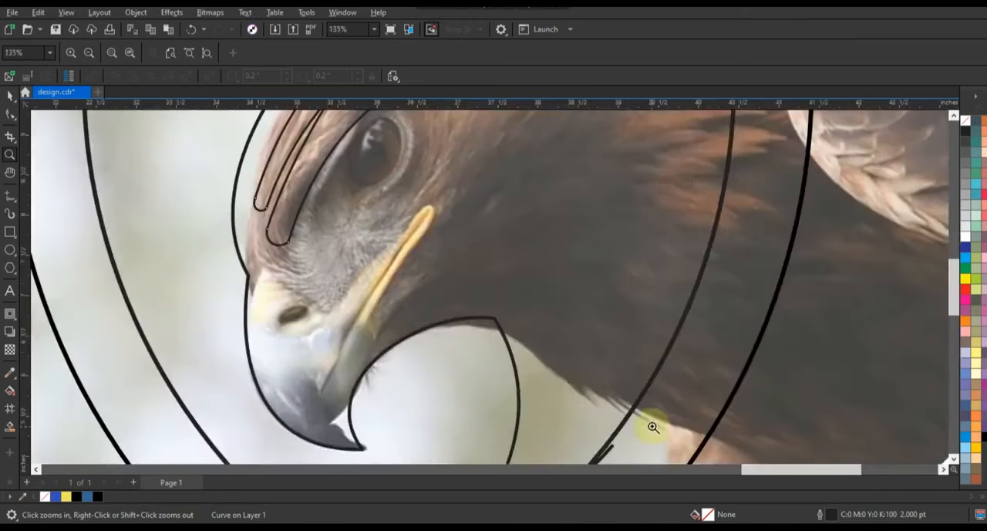
pyautogui.click(10, 197)
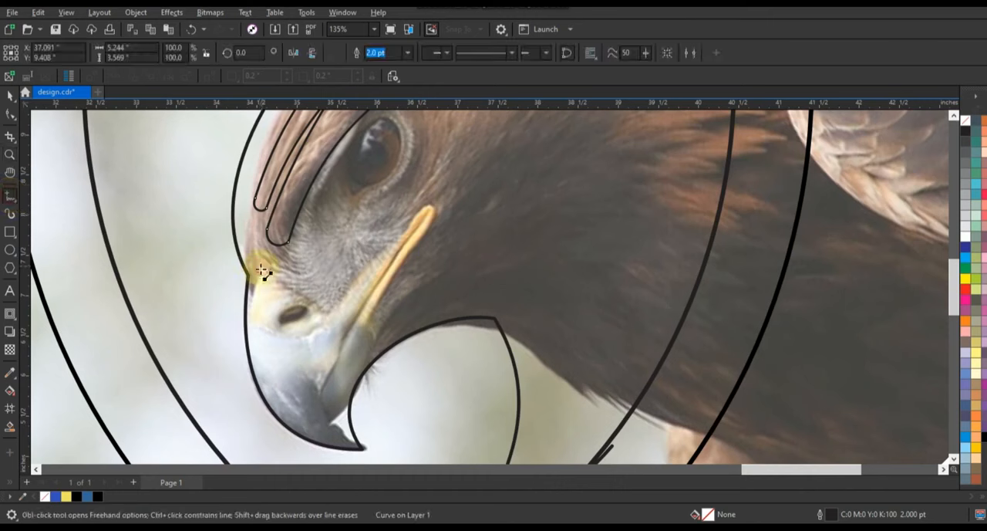
pyautogui.click(263, 272)
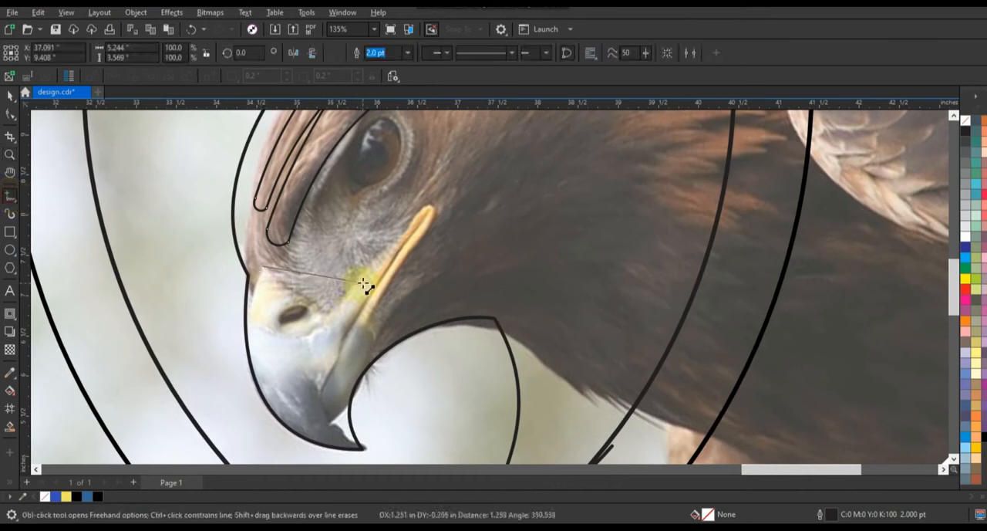
pyautogui.click(362, 283)
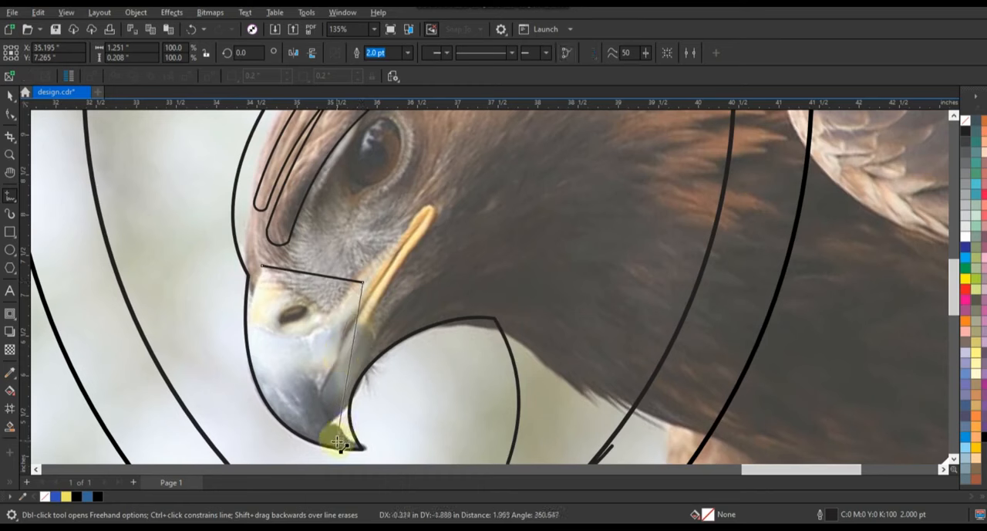
pyautogui.click(338, 443)
pyautogui.click(262, 268)
# Lower the beak shape's front upper corner slightly, convert its segments to curves, and bend both long edges to follow the beak.
pyautogui.click(10, 114)
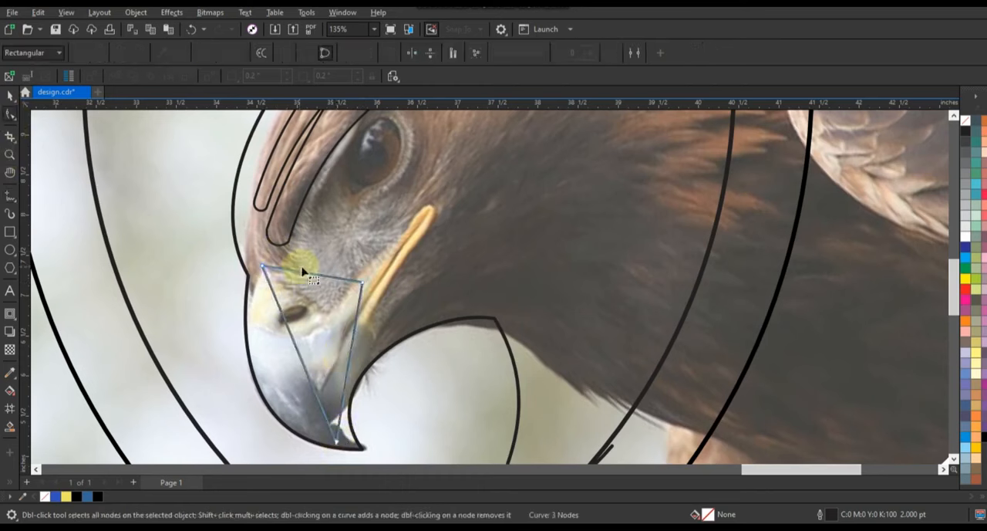
pyautogui.moveTo(261, 267); pyautogui.dragTo(263, 273)
pyautogui.moveTo(202, 245); pyautogui.dragTo(403, 448)
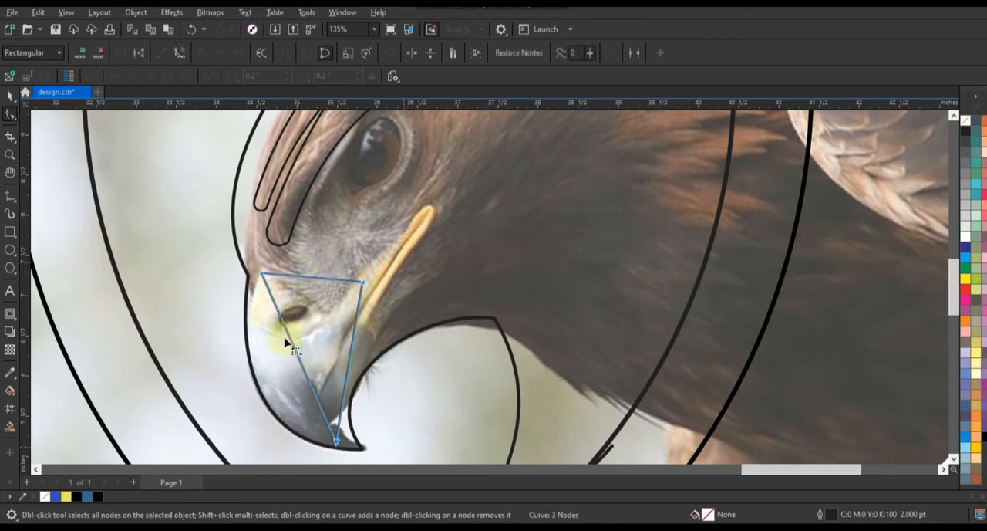
pyautogui.click(179, 53)
pyautogui.moveTo(304, 378); pyautogui.dragTo(270, 392)
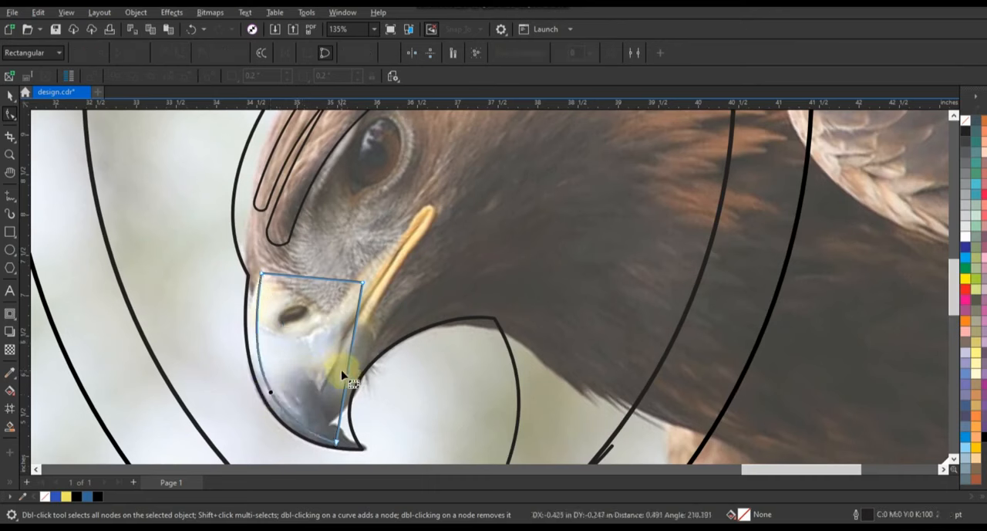
pyautogui.moveTo(358, 401); pyautogui.dragTo(317, 457)
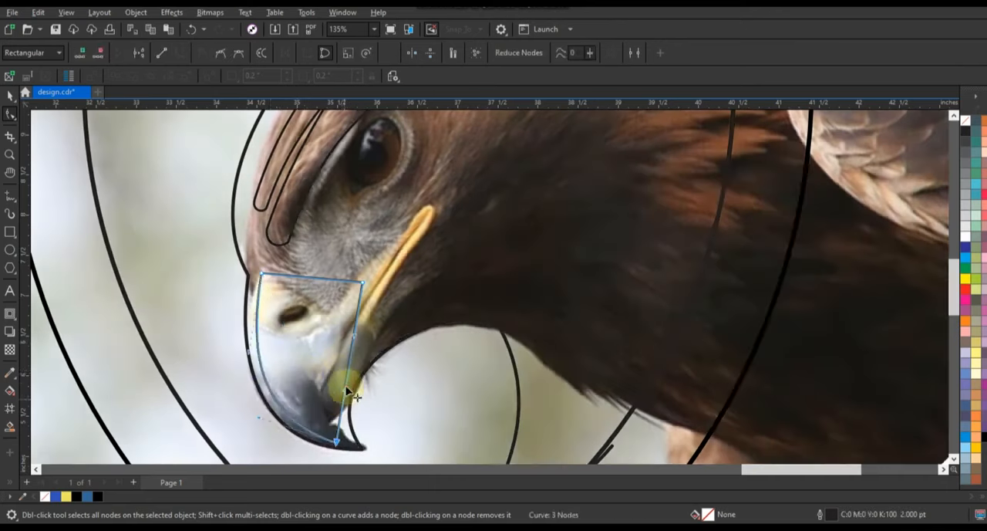
pyautogui.moveTo(348, 380); pyautogui.dragTo(317, 367)
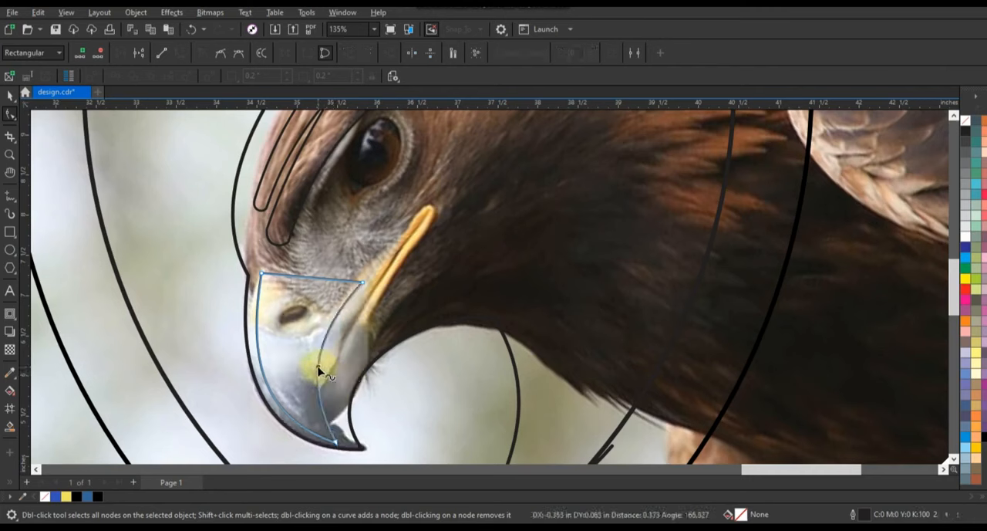
# Bend the beak shape's short upper edge into a gentle S-curve across the base of the beak.
pyautogui.click(363, 284)
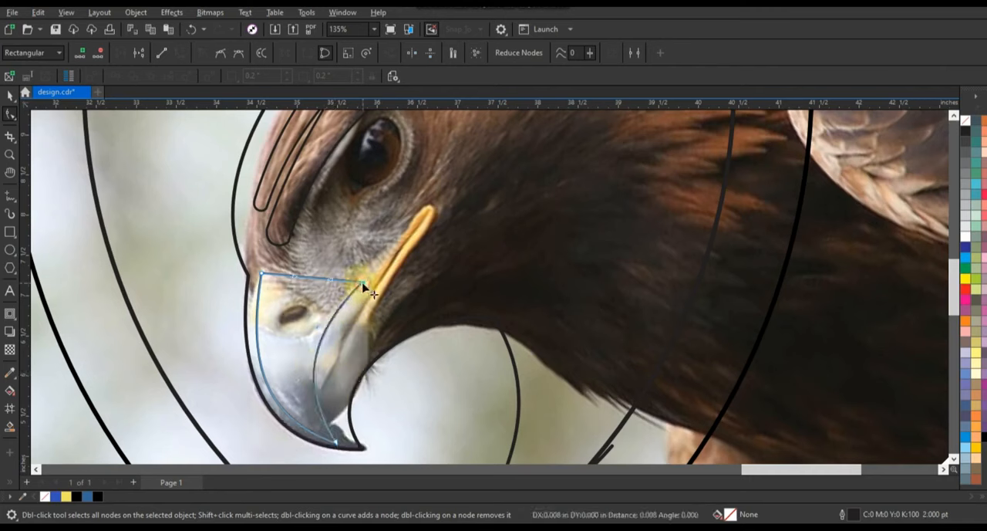
pyautogui.moveTo(332, 279); pyautogui.dragTo(333, 271)
pyautogui.moveTo(294, 276)
pyautogui.mouseDown()
pyautogui.moveTo(297, 286)
pyautogui.moveTo(333, 267)
pyautogui.moveTo(295, 288)
pyautogui.mouseUp()
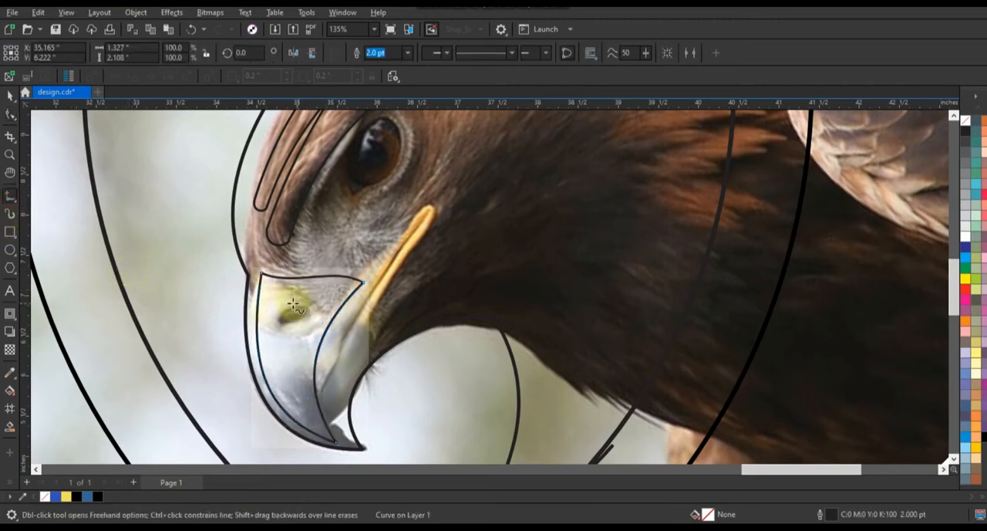
# Draw a closed triangular 2.0 pt Freehand shape about 0.69 × 1.87 in along the beak's rear part, from the mouth corner to the hooked tip.
pyautogui.click(364, 290)
pyautogui.click(402, 322)
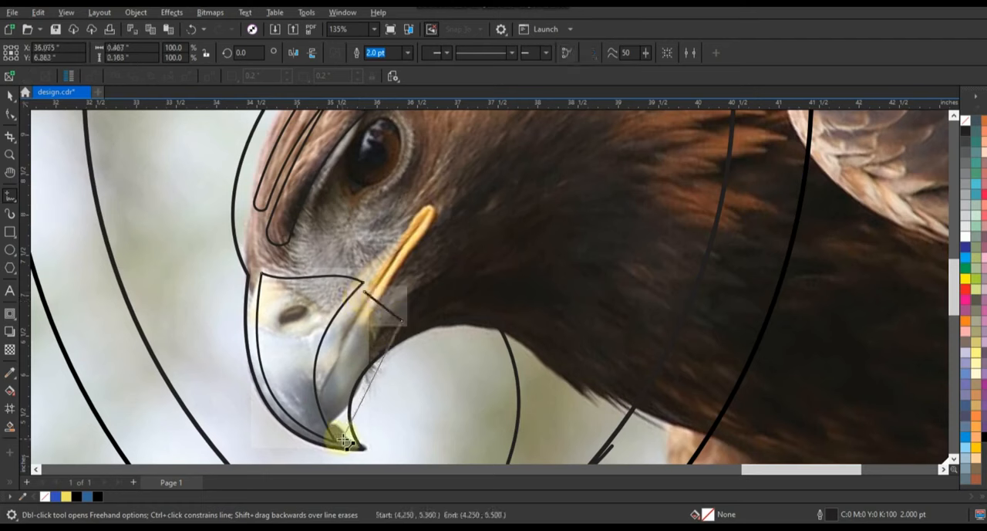
pyautogui.click(349, 445)
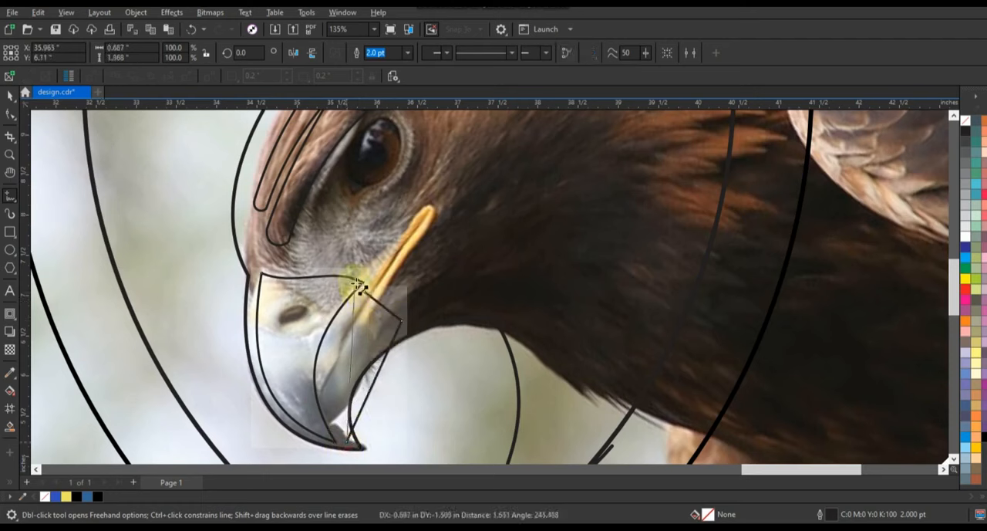
pyautogui.click(364, 292)
# Convert the lower beak triangle's segments to curves and bend both long edges to follow the front beak shape and the beak's inner contour.
pyautogui.click(9, 114)
pyautogui.moveTo(299, 264); pyautogui.dragTo(446, 453)
pyautogui.click(179, 52)
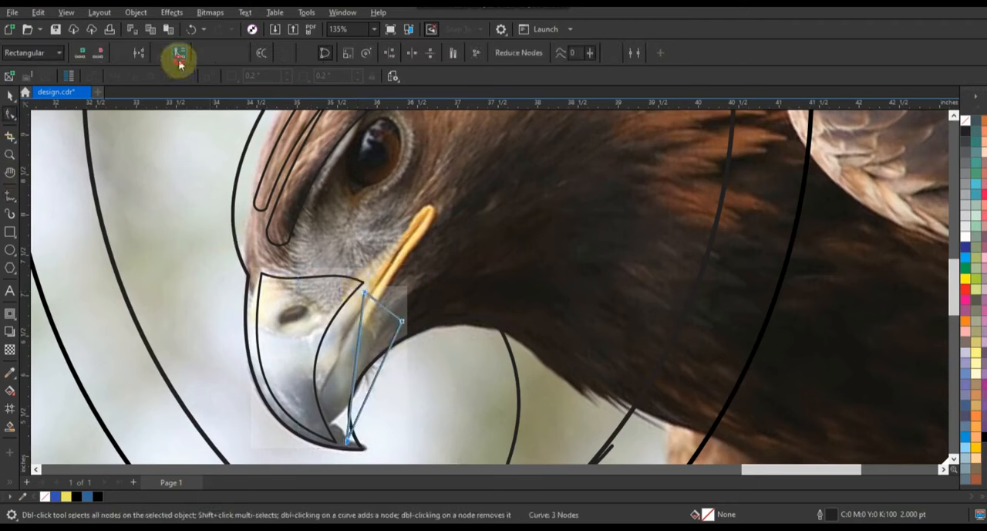
pyautogui.moveTo(356, 378); pyautogui.dragTo(325, 375)
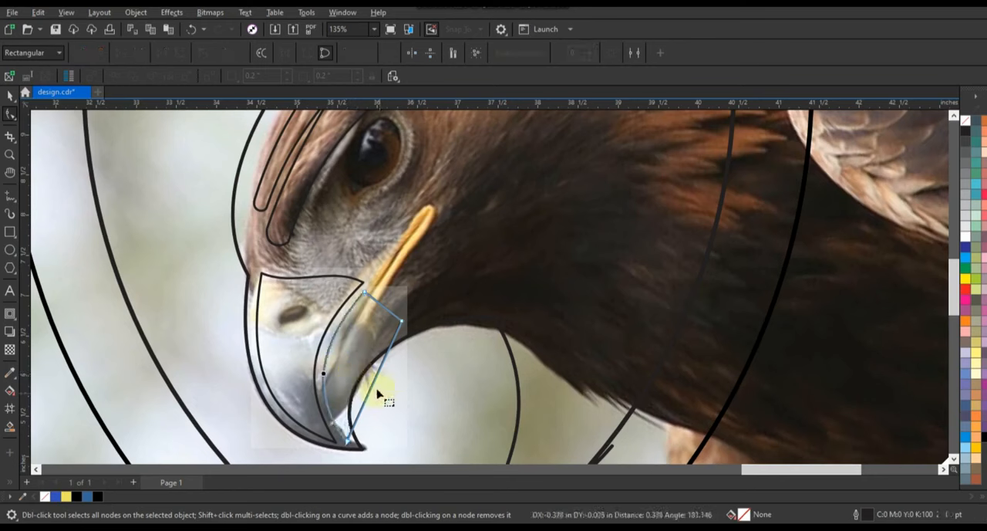
pyautogui.moveTo(372, 396); pyautogui.dragTo(346, 371)
pyautogui.moveTo(347, 371); pyautogui.dragTo(347, 372)
pyautogui.moveTo(403, 323); pyautogui.dragTo(405, 327)
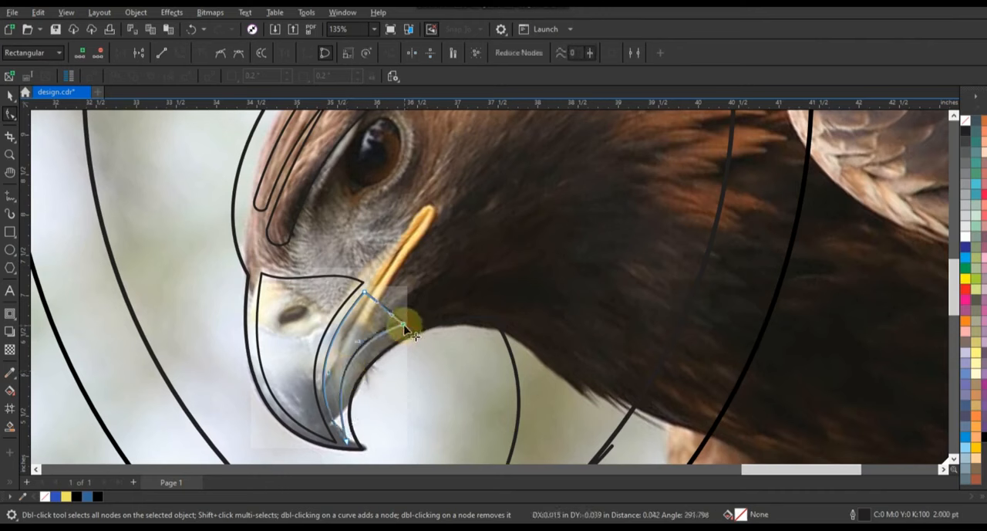
pyautogui.moveTo(330, 373); pyautogui.dragTo(336, 373)
# Shift the lower beak shape's two upper corners back toward the throat and turn the short edge between them into a straight line.
pyautogui.click(357, 346)
pyautogui.moveTo(365, 340); pyautogui.dragTo(378, 301)
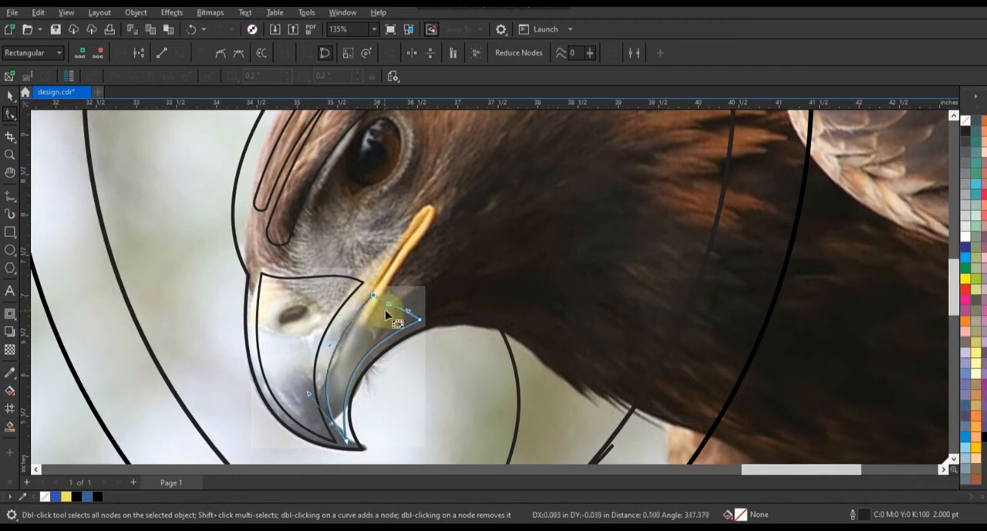
pyautogui.click(391, 337)
pyautogui.click(397, 307)
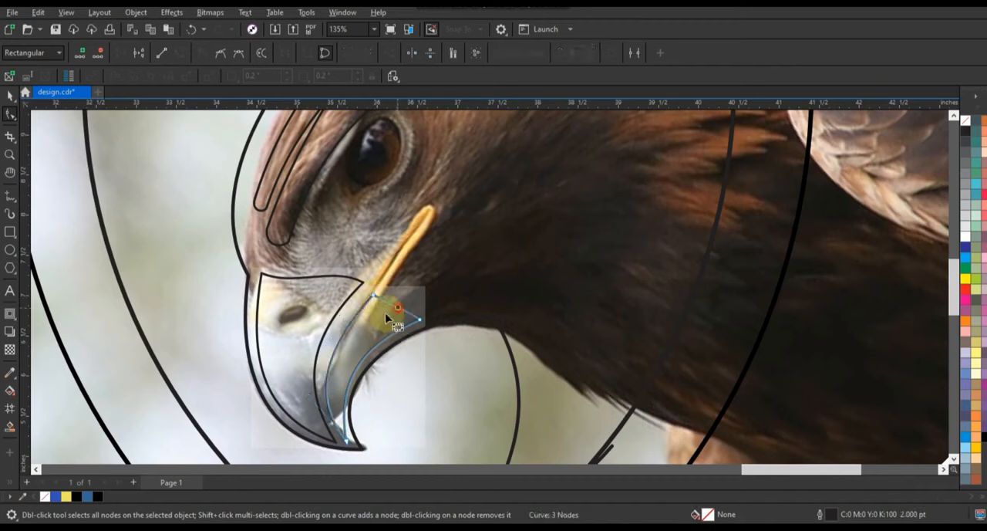
pyautogui.click(163, 55)
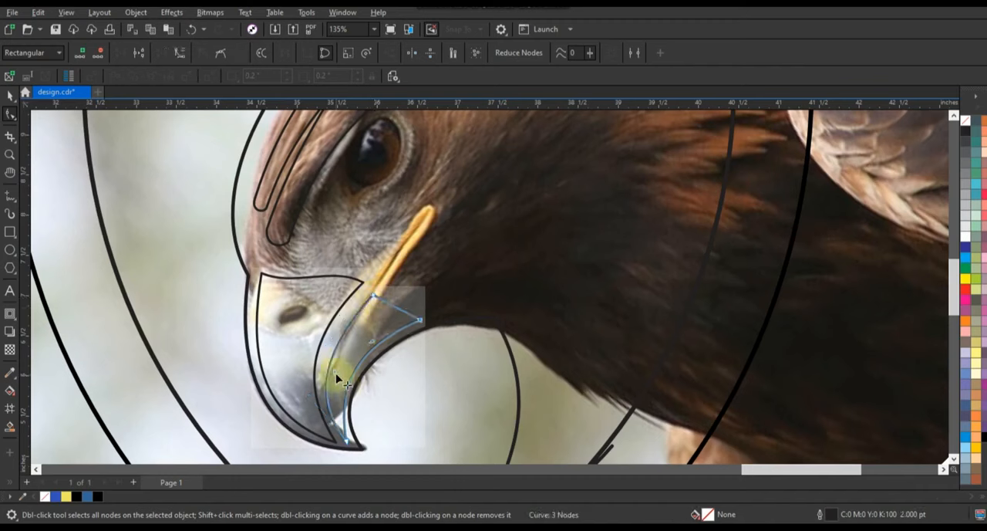
# Fine-tune the curvature of the lower beak shape's front edge and raise its tip node slightly.
pyautogui.moveTo(337, 376); pyautogui.dragTo(308, 394)
pyautogui.moveTo(368, 261); pyautogui.dragTo(394, 309)
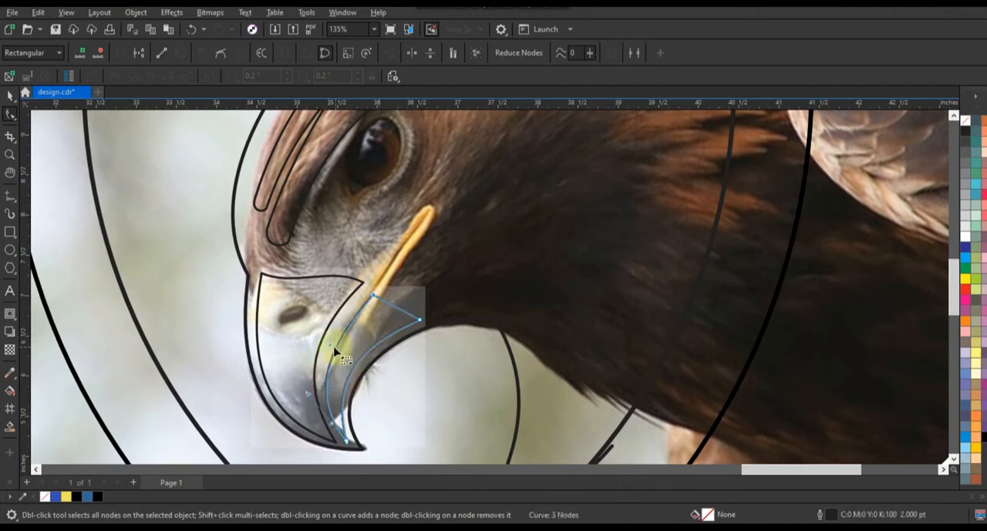
pyautogui.moveTo(328, 343); pyautogui.dragTo(327, 338)
pyautogui.moveTo(348, 441); pyautogui.dragTo(349, 439)
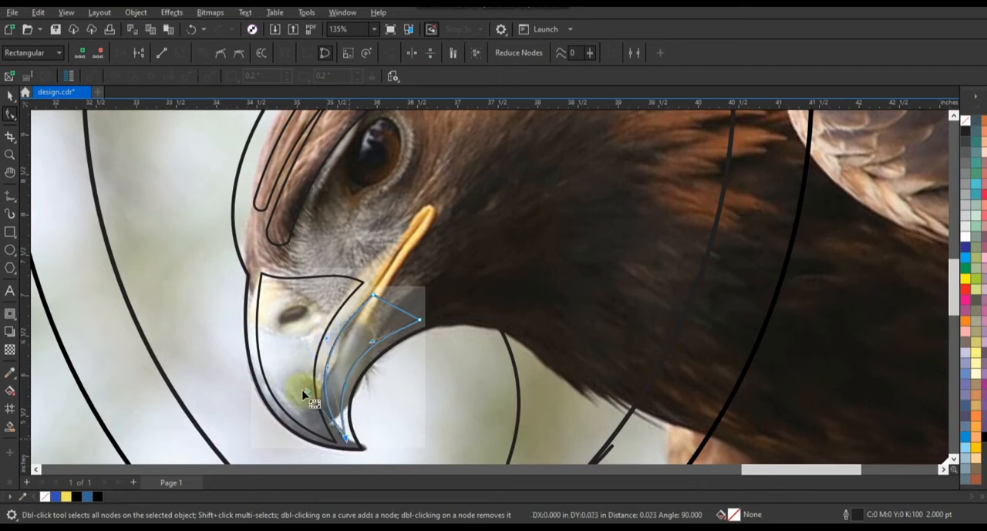
pyautogui.moveTo(306, 395); pyautogui.dragTo(306, 396)
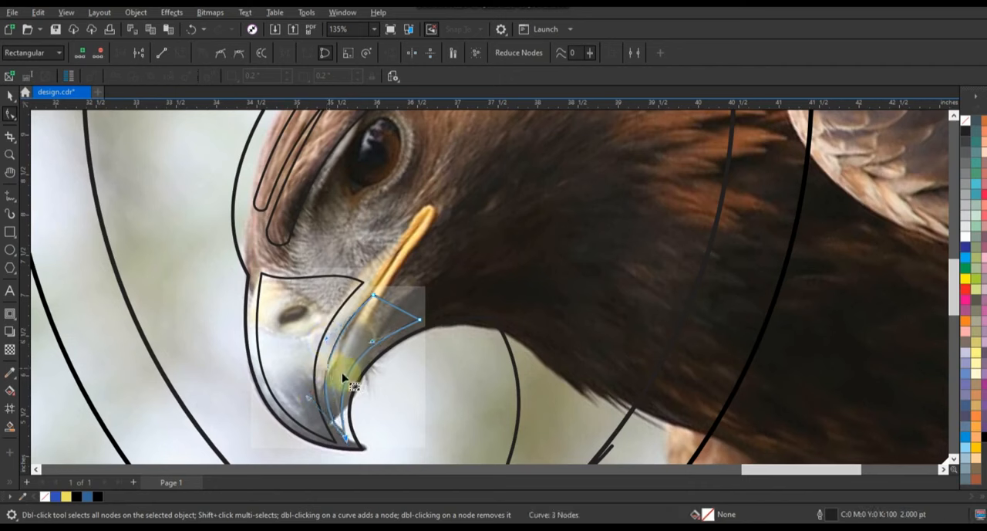
pyautogui.moveTo(328, 365); pyautogui.dragTo(329, 367)
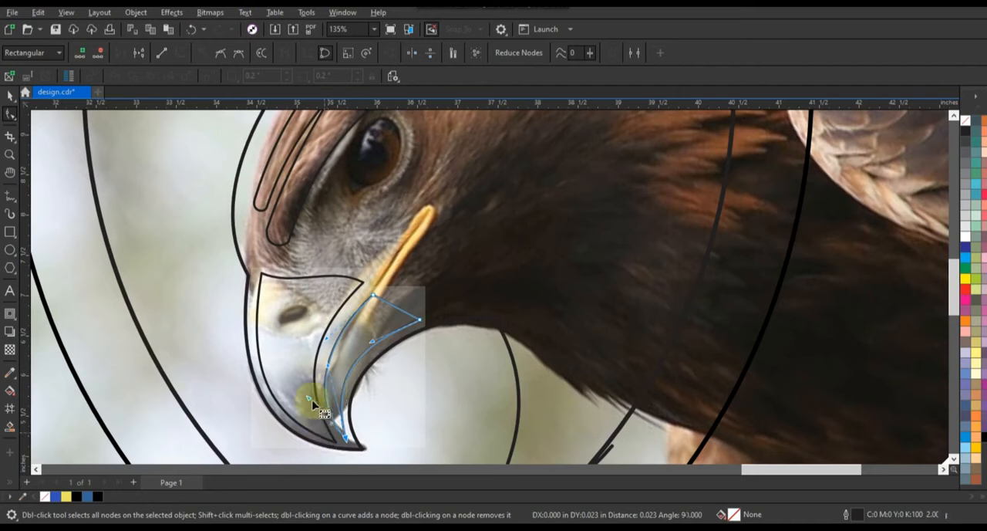
pyautogui.moveTo(310, 400); pyautogui.dragTo(311, 395)
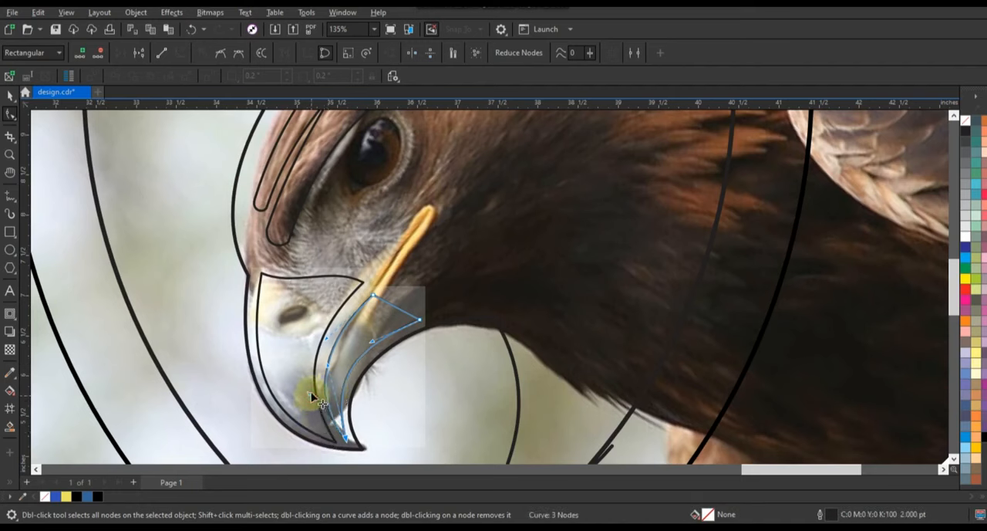
# Draw a closed eight-point zigzag 2.0 pt Freehand shape about 4.58 × 3.09 in, from below the eye across the cheek and neck.
pyautogui.scroll(-2, 247, 322)
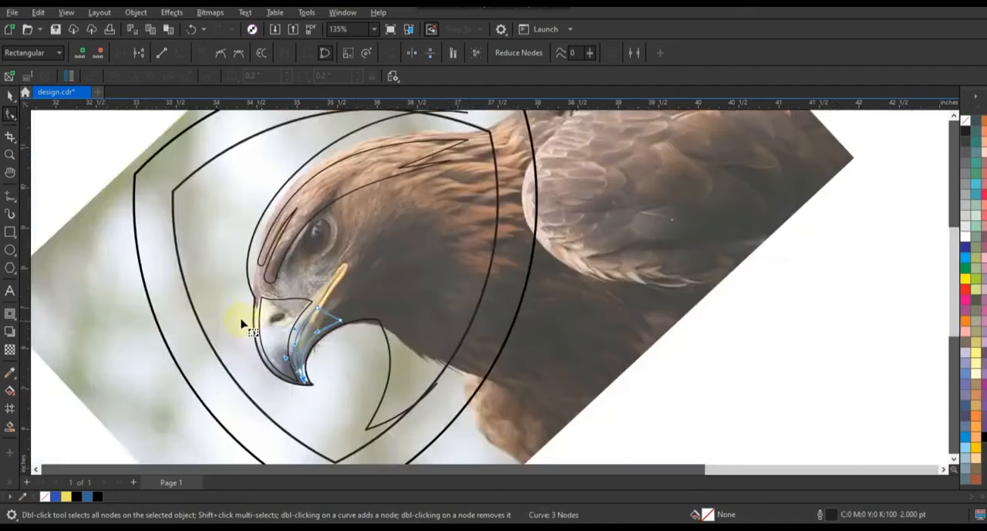
pyautogui.click(10, 155)
pyautogui.rightClick(456, 296)
pyautogui.moveTo(332, 199); pyautogui.dragTo(689, 351)
pyautogui.click(12, 197)
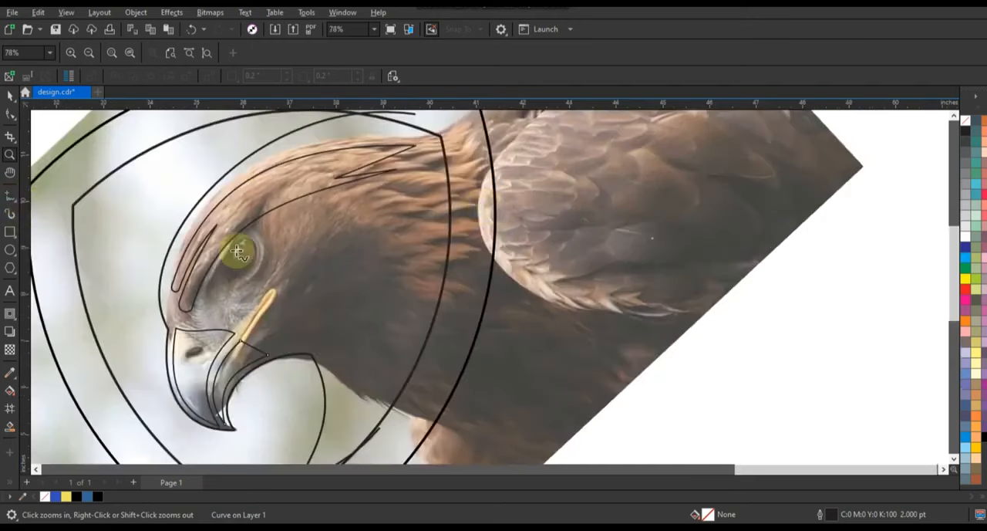
pyautogui.click(210, 306)
pyautogui.doubleClick(287, 230)
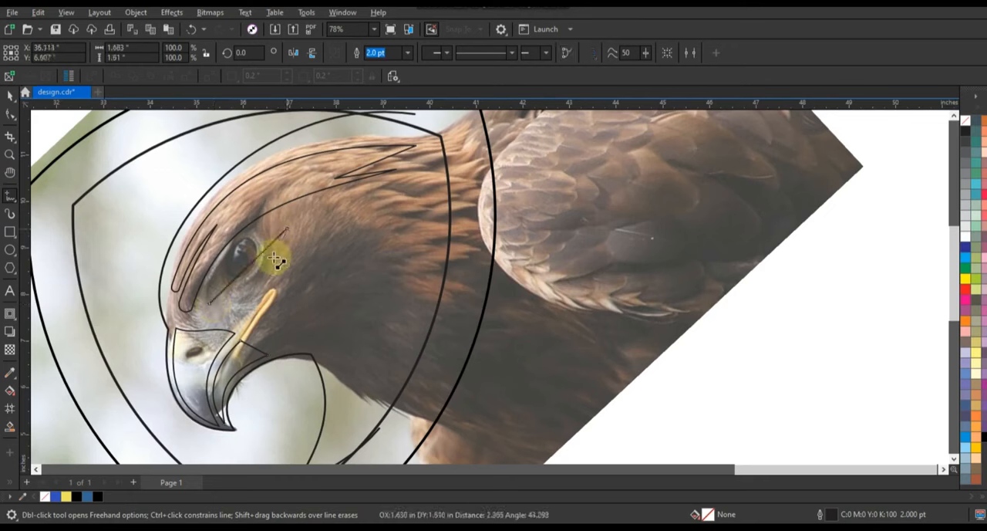
pyautogui.doubleClick(269, 270)
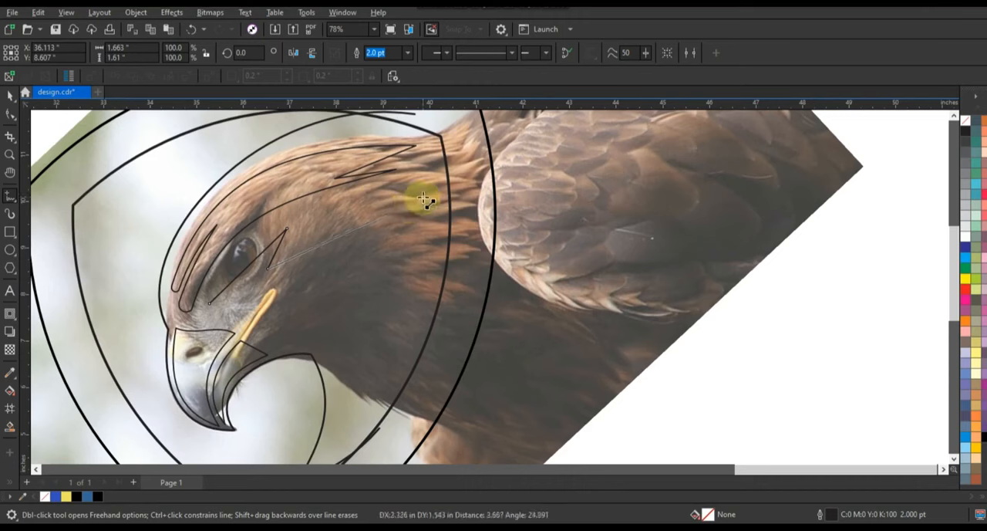
pyautogui.doubleClick(422, 199)
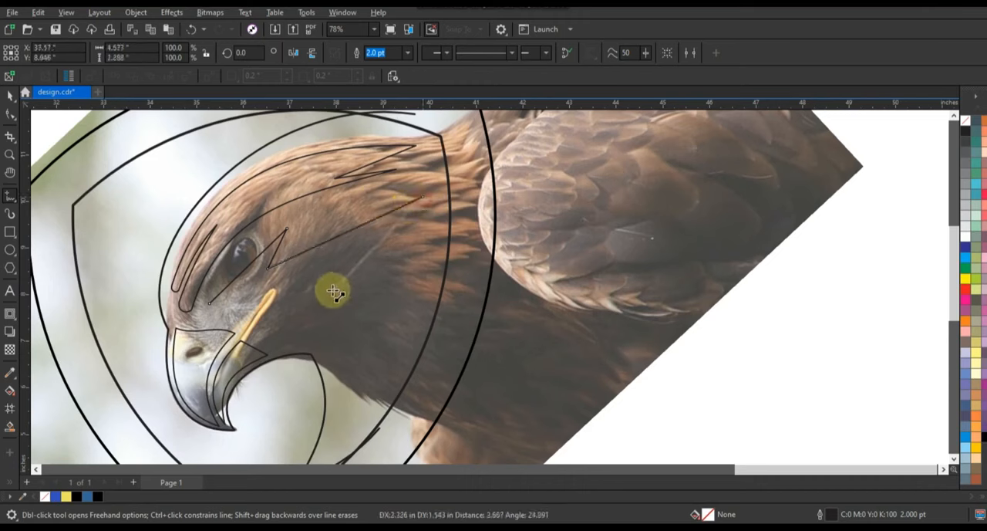
pyautogui.doubleClick(331, 292)
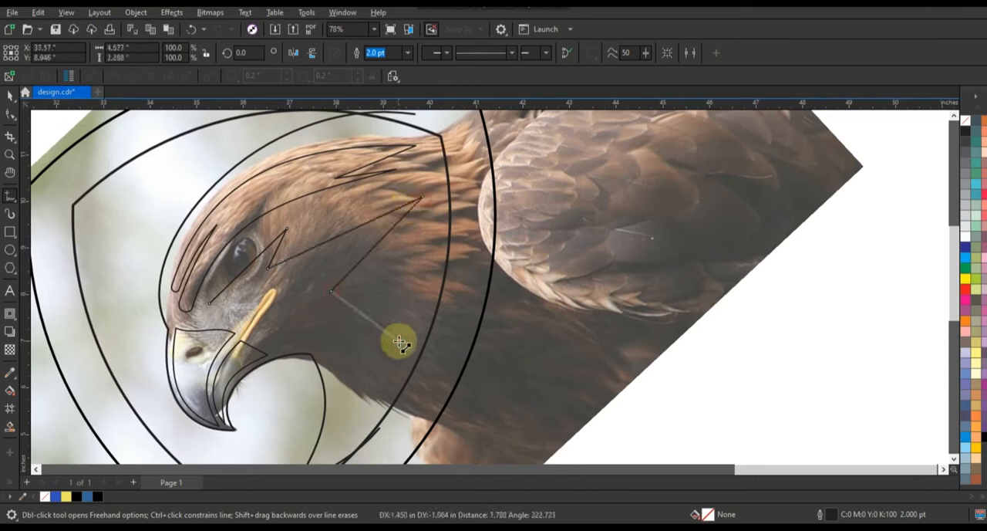
pyautogui.doubleClick(398, 340)
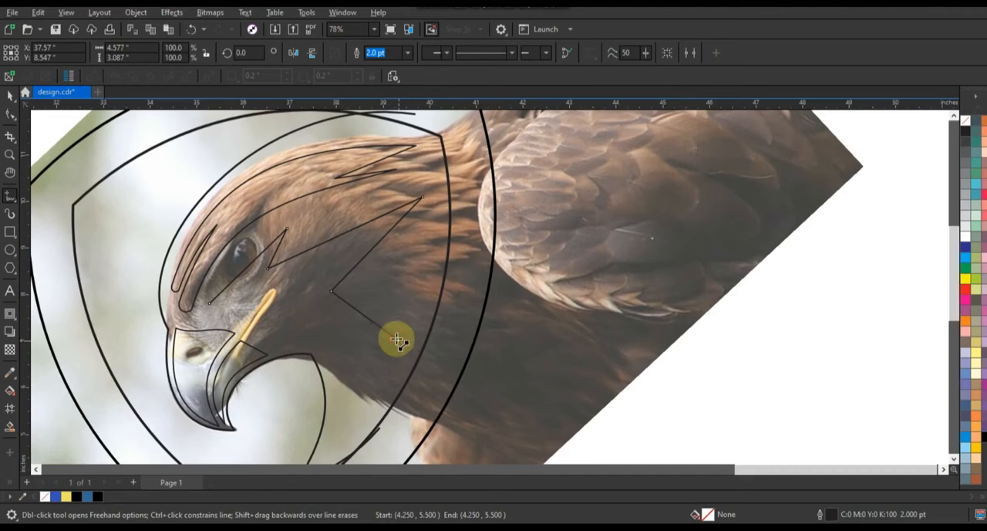
pyautogui.click(263, 292)
pyautogui.click(294, 311)
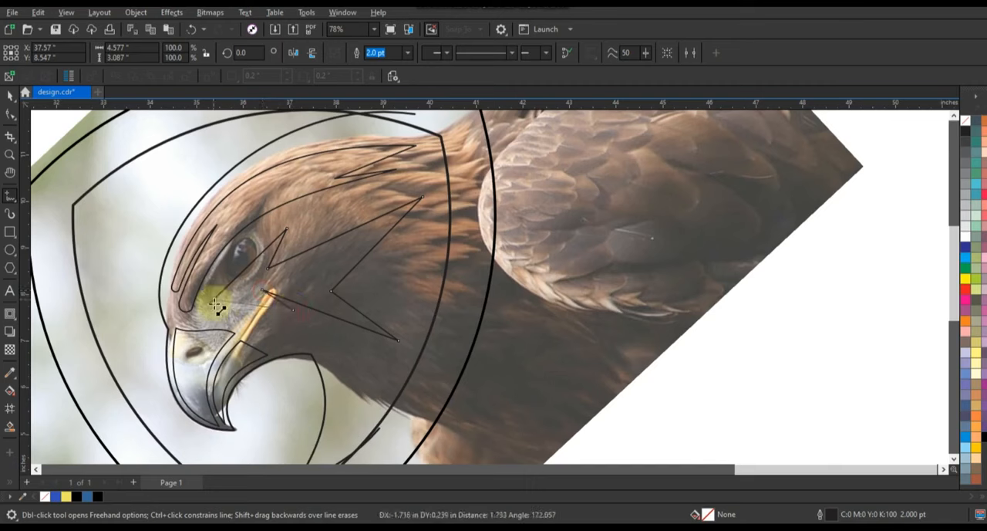
pyautogui.doubleClick(210, 304)
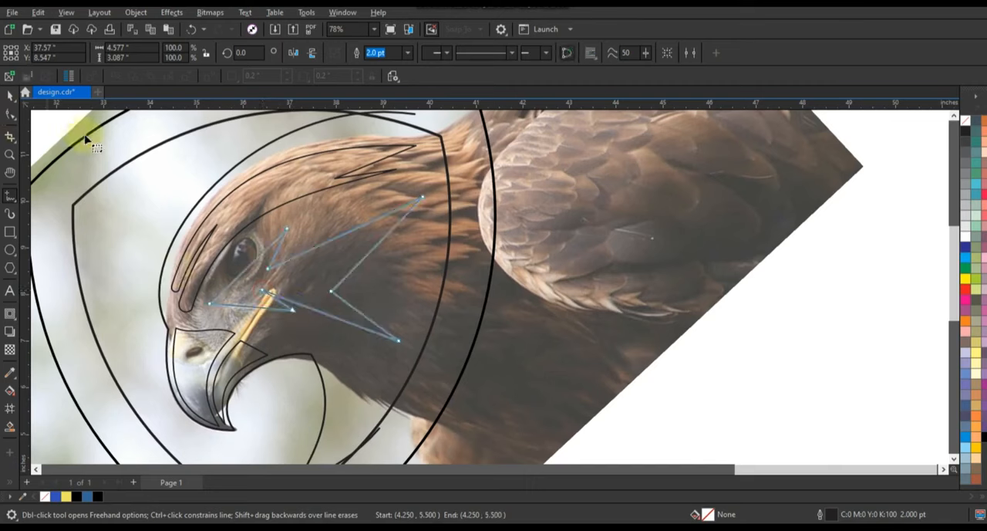
# Convert the cheek shape's segments to curves, arch both edges of its upper neck spike, and bend the edge under the eye.
pyautogui.press('F10')
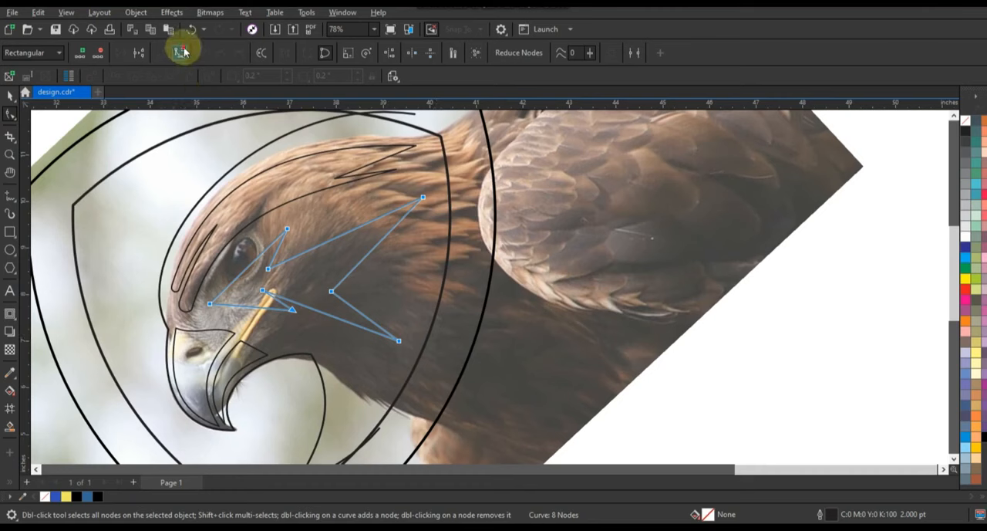
pyautogui.click(370, 226)
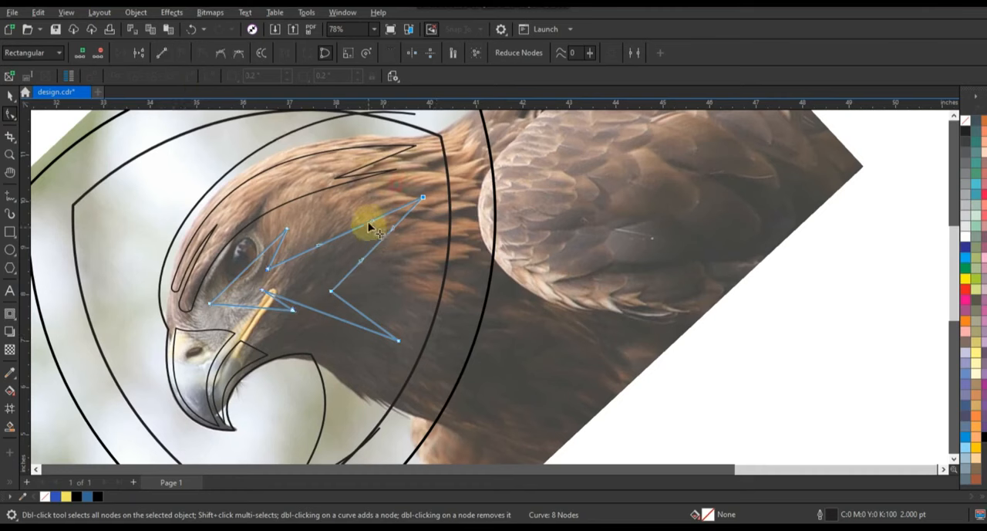
pyautogui.moveTo(371, 224); pyautogui.dragTo(307, 225)
pyautogui.moveTo(241, 270); pyautogui.dragTo(316, 231)
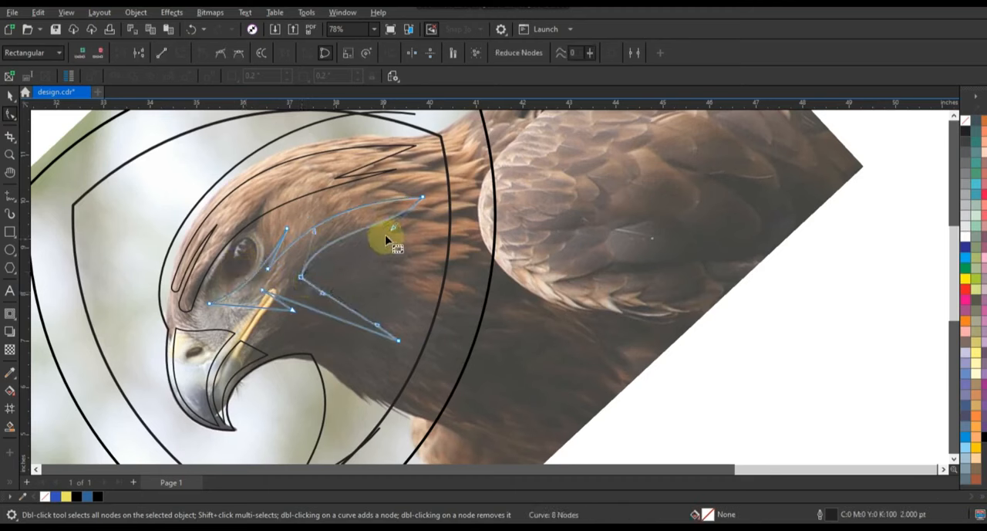
pyautogui.moveTo(376, 224); pyautogui.dragTo(313, 232)
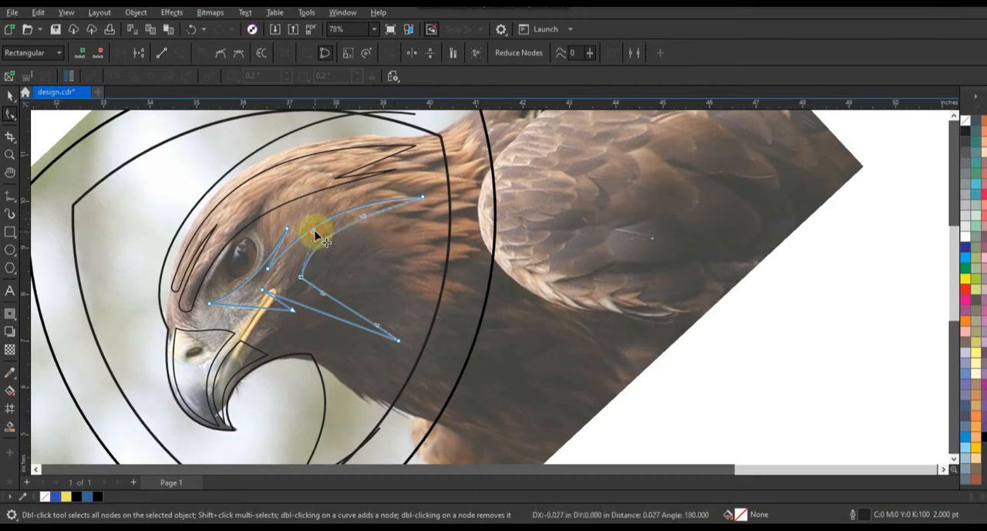
# Arch both edges of the cheek shape's lower neck spike and curve the short edges behind the eye and near the mouth corner.
pyautogui.moveTo(342, 300); pyautogui.dragTo(324, 315)
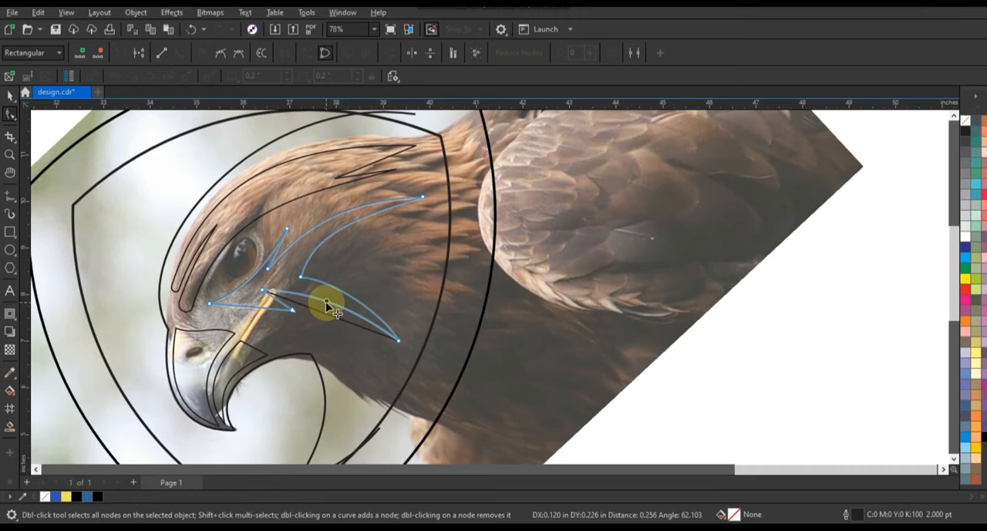
pyautogui.moveTo(325, 301); pyautogui.dragTo(326, 302)
pyautogui.moveTo(247, 307)
pyautogui.mouseDown()
pyautogui.moveTo(264, 294)
pyautogui.moveTo(250, 278)
pyautogui.moveTo(273, 270)
pyautogui.moveTo(282, 249)
pyautogui.mouseUp()
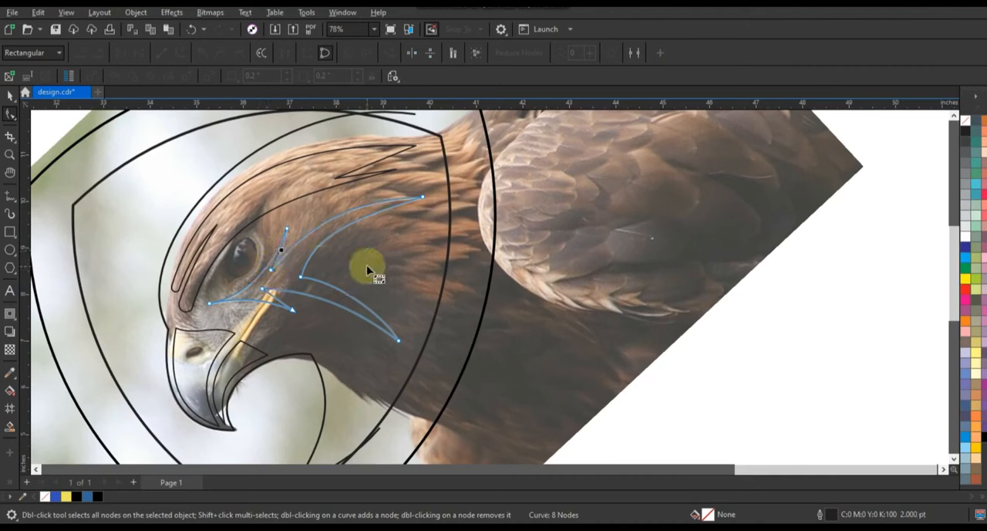
pyautogui.moveTo(274, 299); pyautogui.dragTo(278, 298)
# Draw a 2.0 pt Freehand line about 0.88 × 0.87 in diagonally across the eye and close it back at its start.
pyautogui.click(10, 156)
pyautogui.moveTo(172, 190); pyautogui.dragTo(484, 326)
pyautogui.click(10, 194)
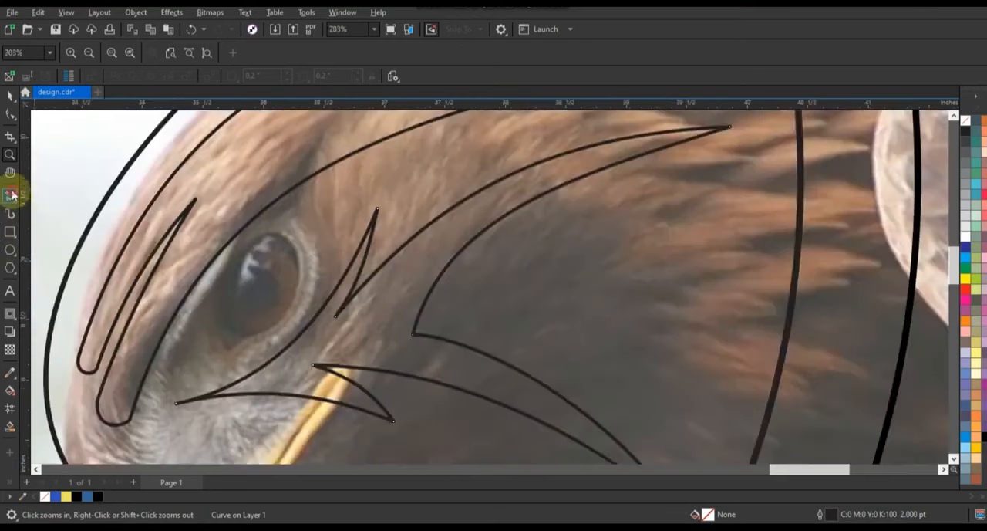
pyautogui.click(304, 234)
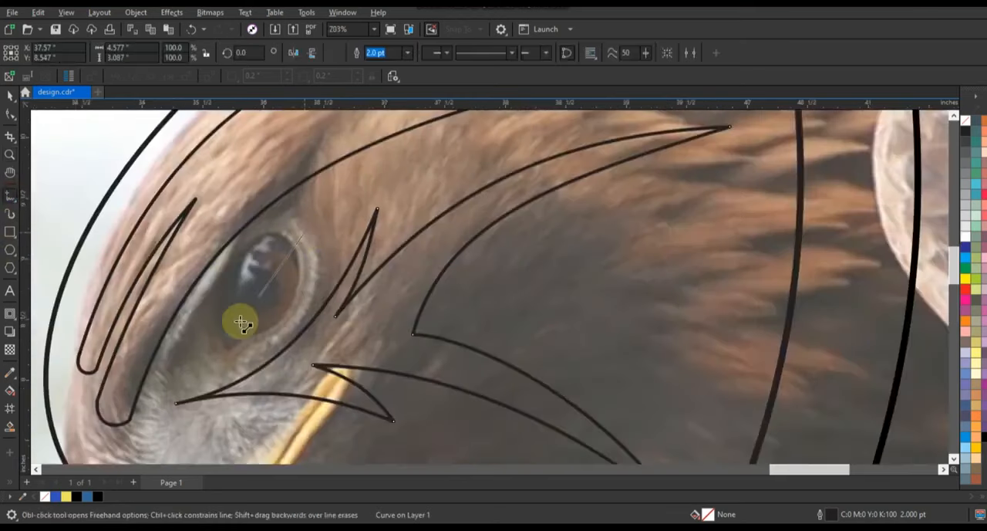
pyautogui.click(198, 338)
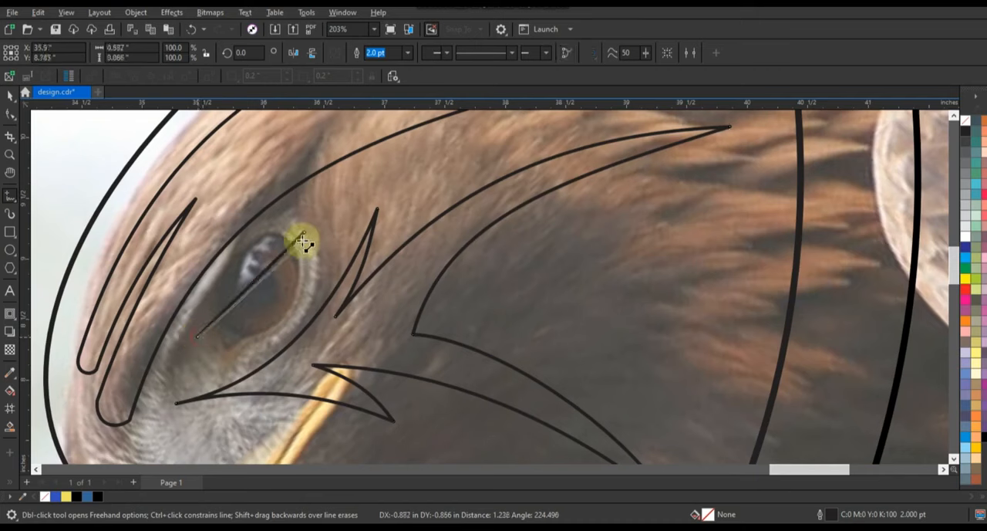
# Convert the eye shape's segments to curves and bend one edge along the eye's lower rim, leaving the other straight.
pyautogui.click(10, 114)
pyautogui.moveTo(156, 197); pyautogui.dragTo(385, 366)
pyautogui.click(179, 53)
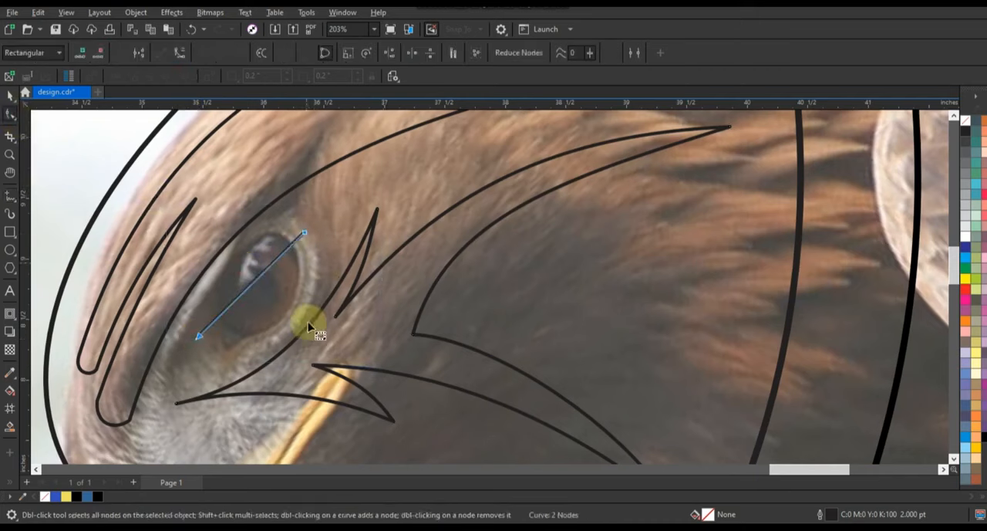
pyautogui.moveTo(250, 286); pyautogui.dragTo(271, 337)
pyautogui.click(9, 195)
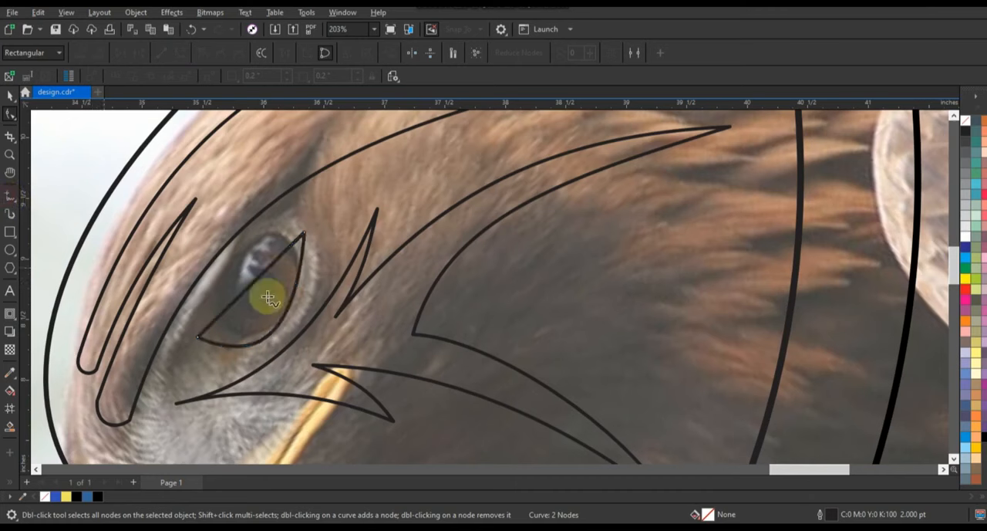
# Draw a 2.0 pt Freehand line about 0.59 × 0.57 in along the eye's straight edge and close it back at its start.
pyautogui.click(266, 271)
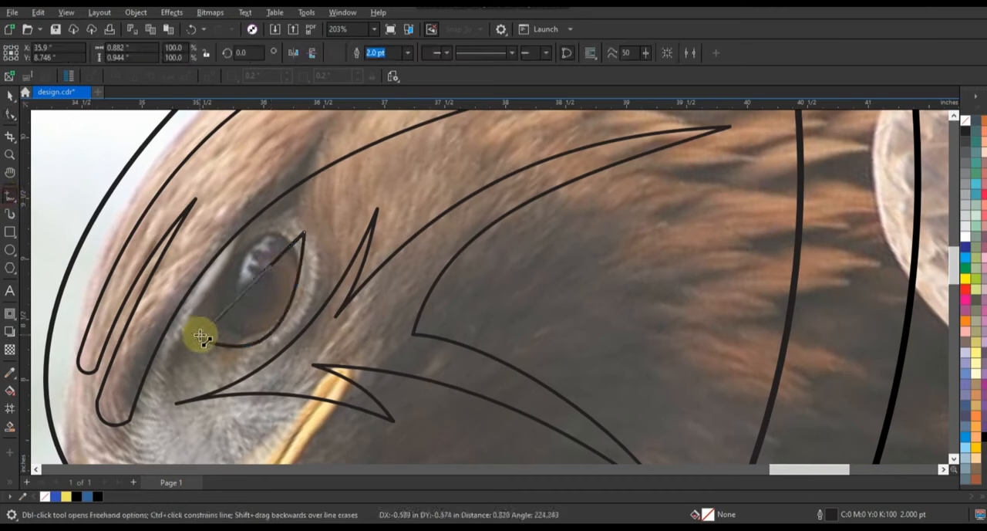
pyautogui.click(200, 337)
pyautogui.click(270, 266)
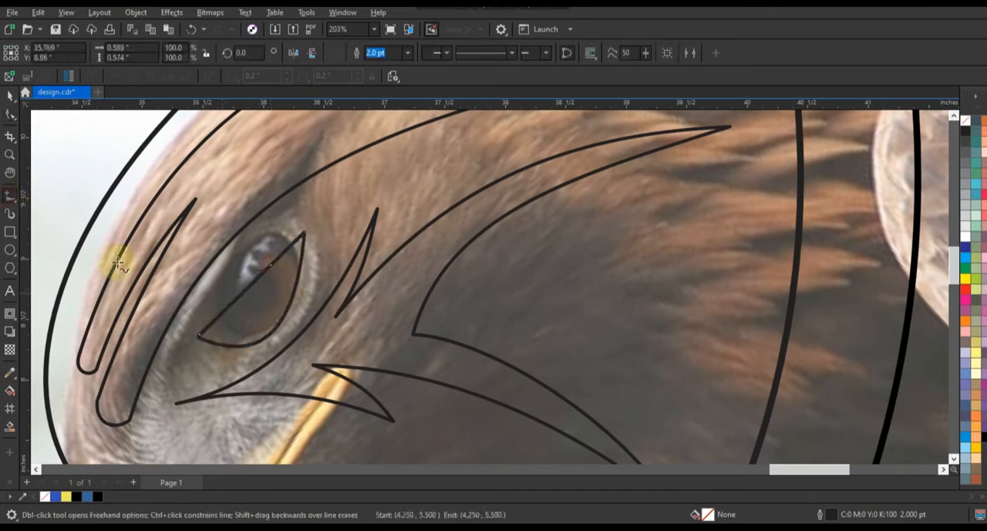
# Convert the inner eye line's segments to curves, bend one edge down inside the eye's lower rim, and adjust its end nodes.
pyautogui.click(10, 114)
pyautogui.moveTo(91, 183); pyautogui.dragTo(298, 345)
pyautogui.click(180, 53)
pyautogui.moveTo(240, 300); pyautogui.dragTo(239, 361)
pyautogui.click(200, 335)
pyautogui.click(271, 269)
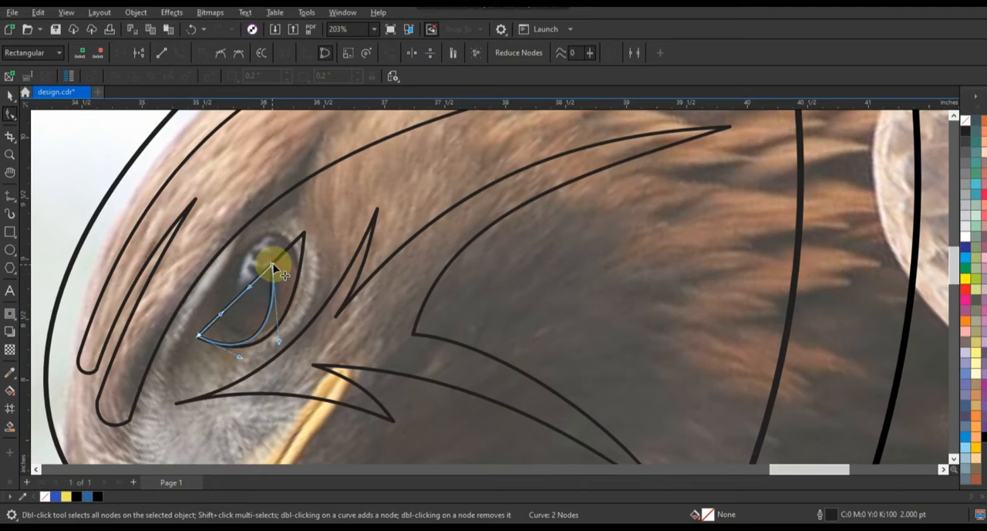
pyautogui.moveTo(272, 267); pyautogui.dragTo(273, 267)
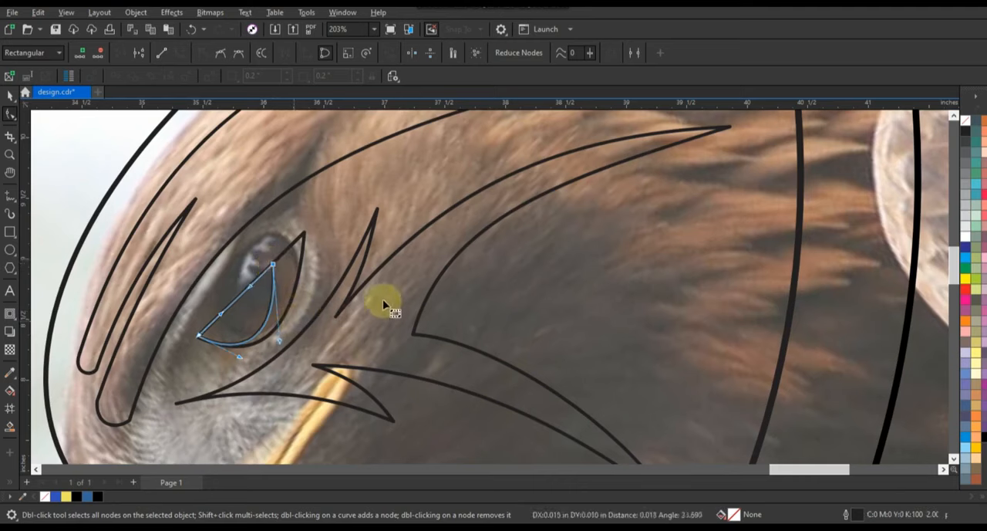
# Move the shield outlines and all traced eagle shapes off the photo onto the empty area beside it.
pyautogui.scroll(-2, 339, 270)
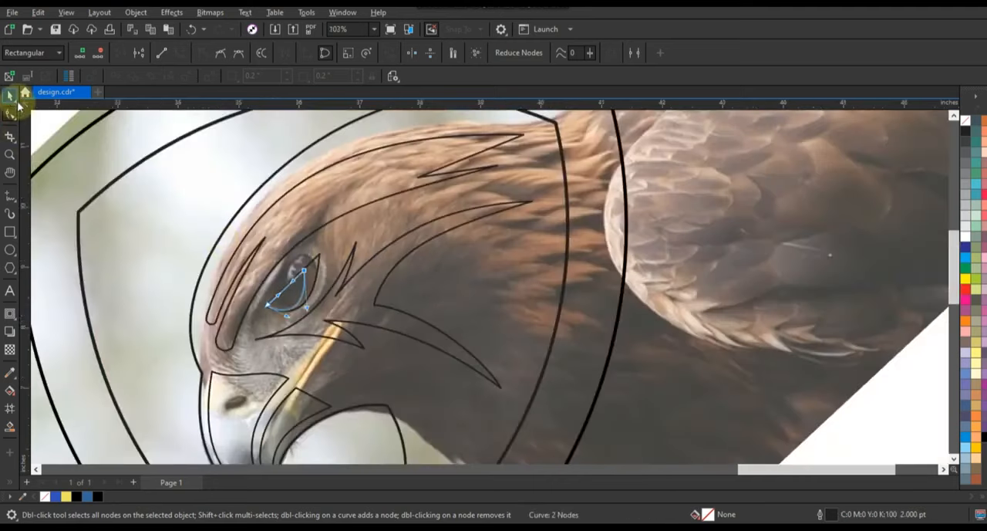
pyautogui.scroll(-4, 452, 269)
pyautogui.press('space')
pyautogui.moveTo(243, 178); pyautogui.dragTo(505, 381)
pyautogui.moveTo(409, 283); pyautogui.dragTo(675, 294)
pyautogui.hotkey('shift', 'F2')
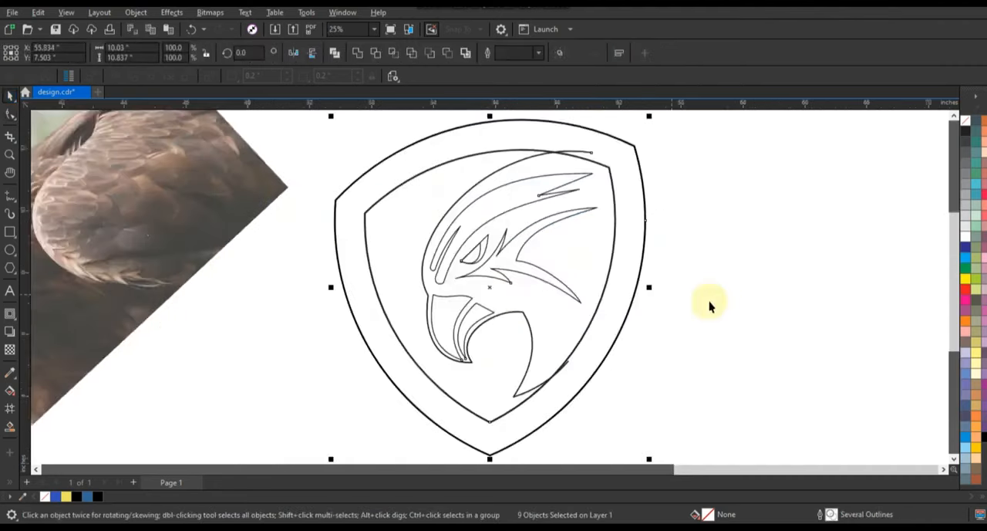
pyautogui.click(723, 302)
# Combine the outer and inner shield outlines into one frame and fill it black.
pyautogui.click(488, 312)
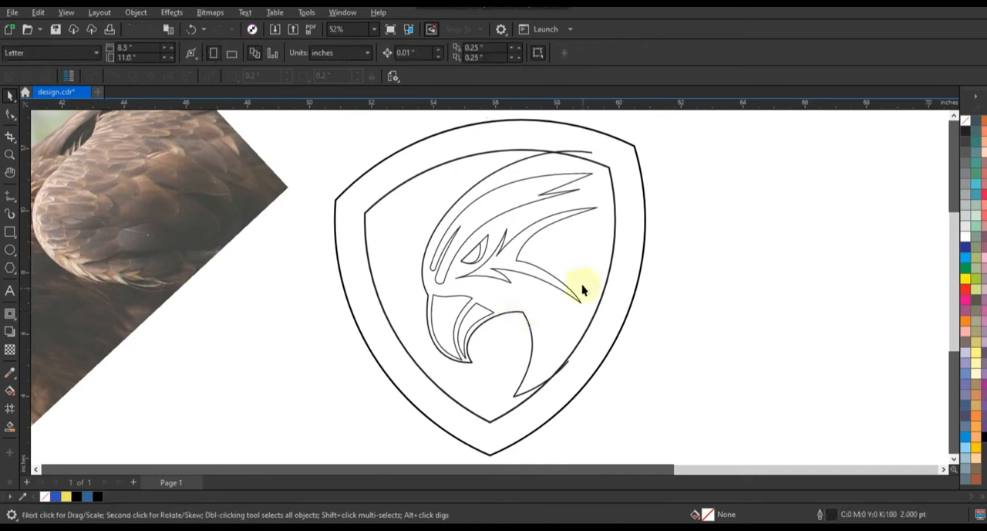
pyautogui.click(619, 295)
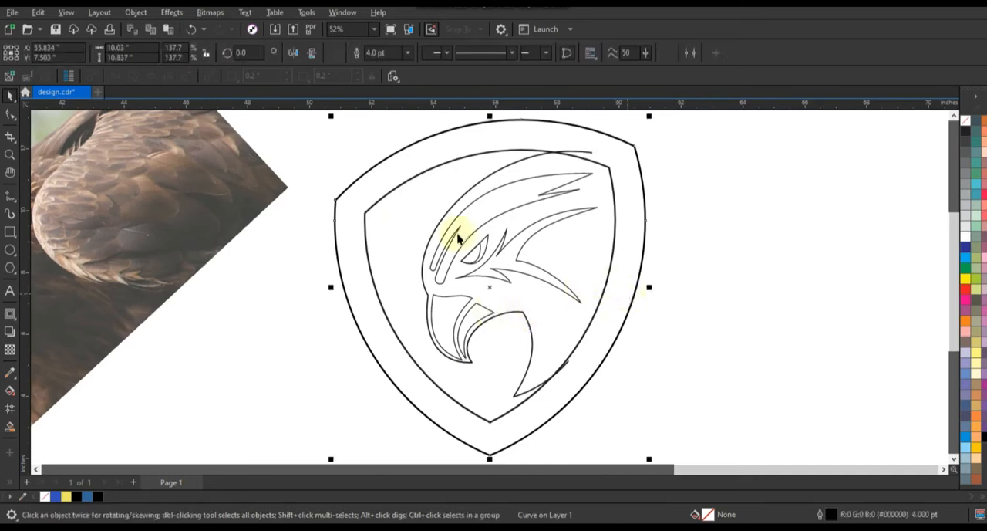
pyautogui.keyDown('shift'); pyautogui.click(364, 218); pyautogui.keyUp('shift')
pyautogui.click(334, 54)
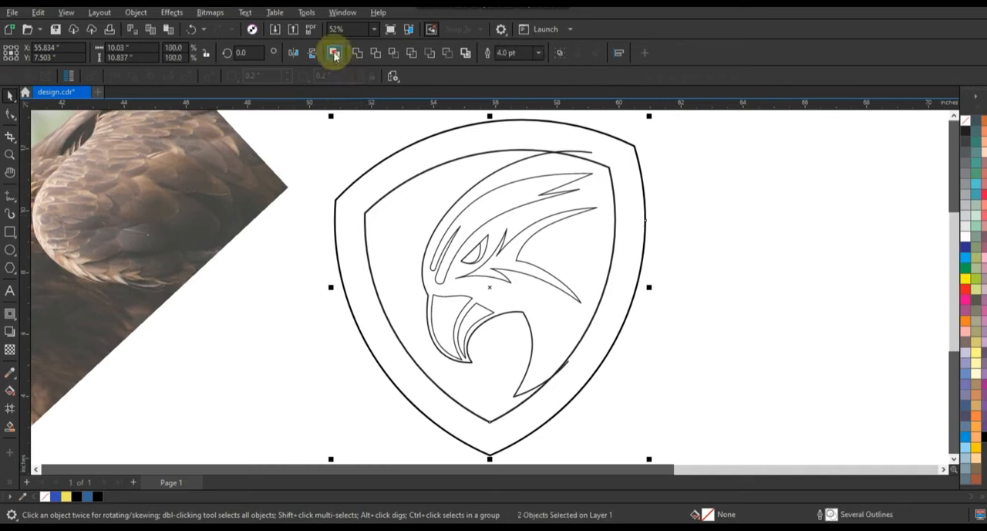
pyautogui.click(985, 438)
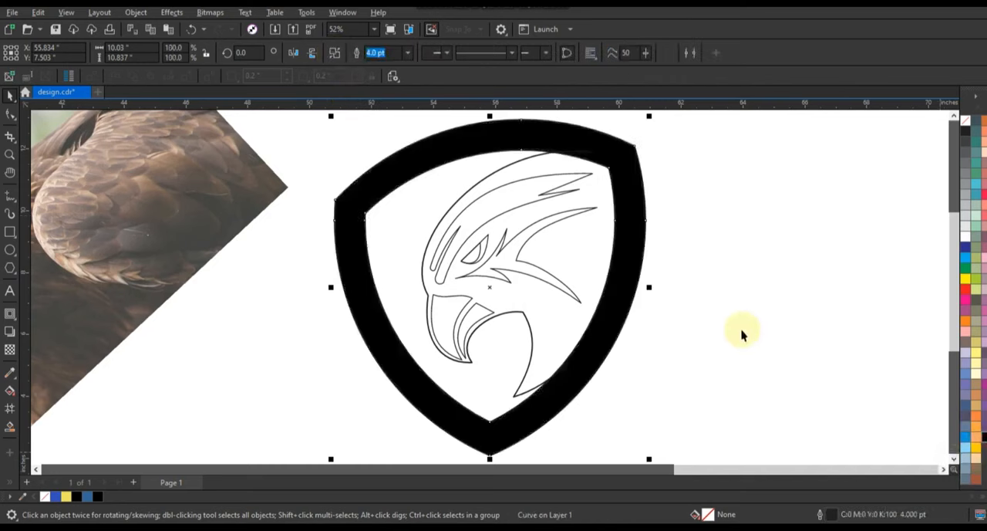
pyautogui.click(720, 312)
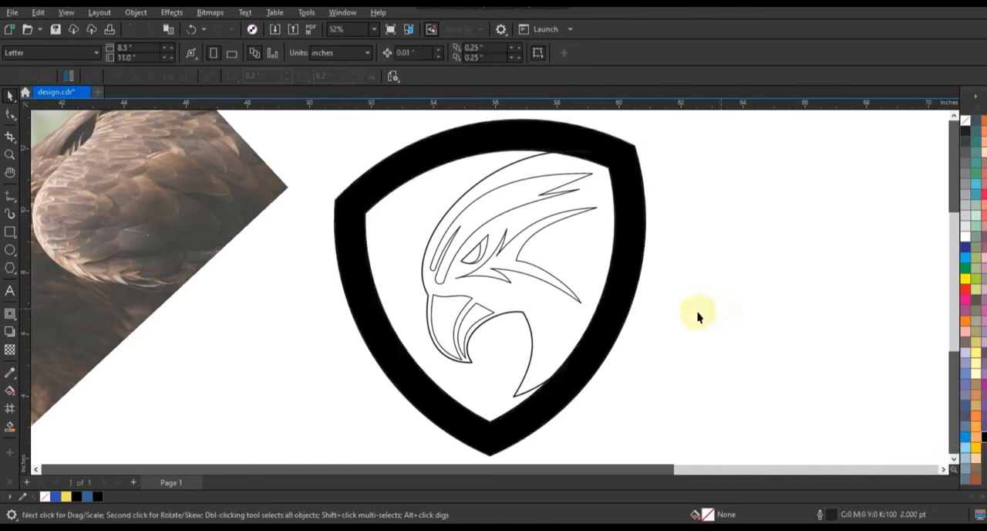
# Cut the crown, beak, cheek and eye detail shapes out of the head, leaving only its outer outline in the shield.
pyautogui.click(499, 273)
pyautogui.keyDown('shift'); pyautogui.click(479, 251); pyautogui.keyUp('shift')
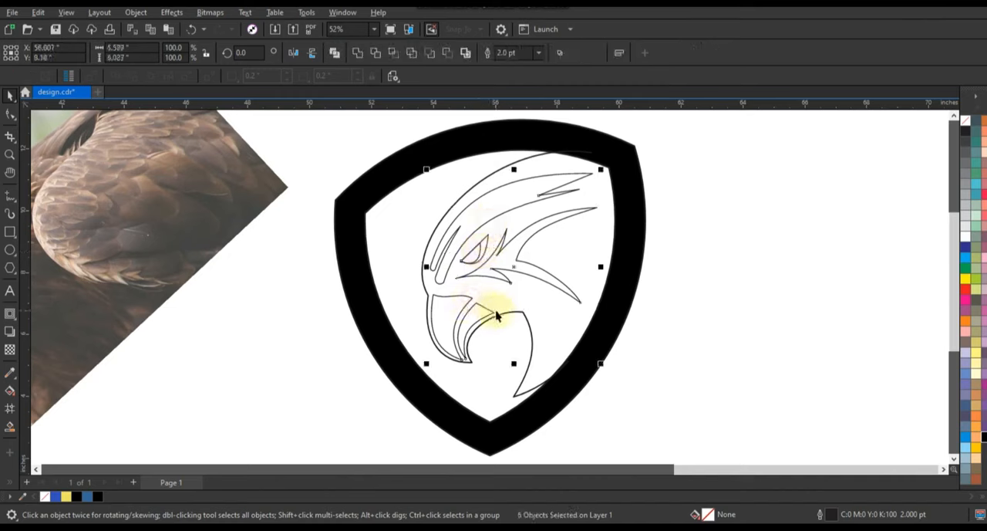
pyautogui.press('Delete')
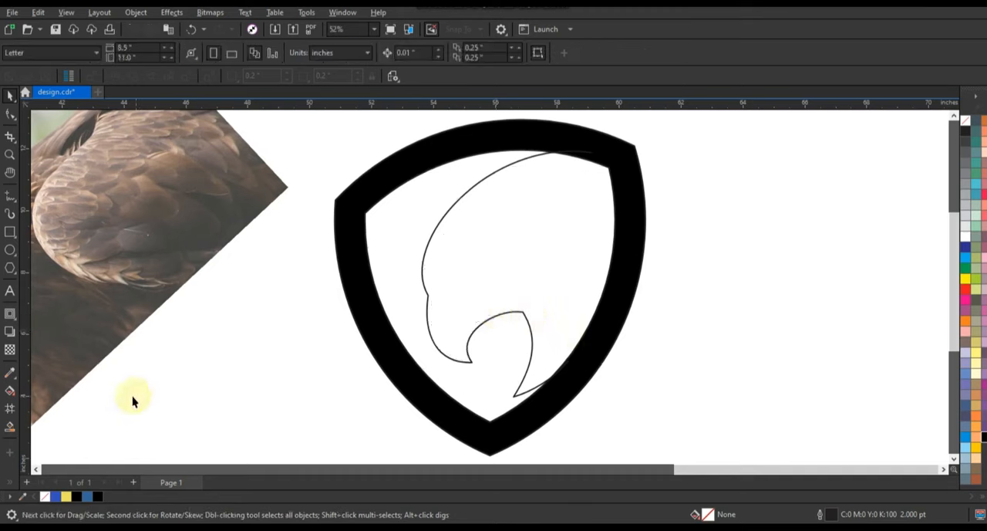
# Smart Fill the enclosed eagle-head area inside the shield and recolour the new shape black.
pyautogui.click(13, 428)
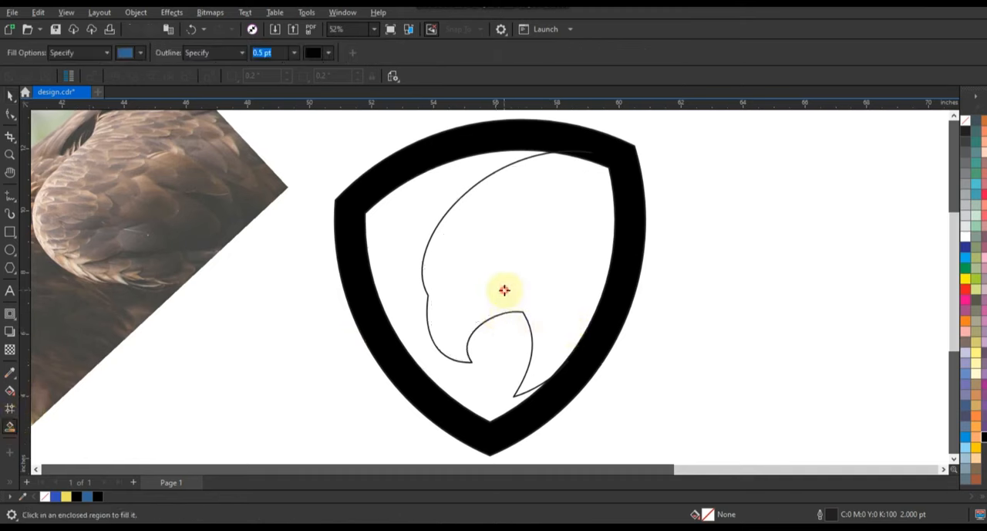
pyautogui.click(505, 290)
pyautogui.click(9, 98)
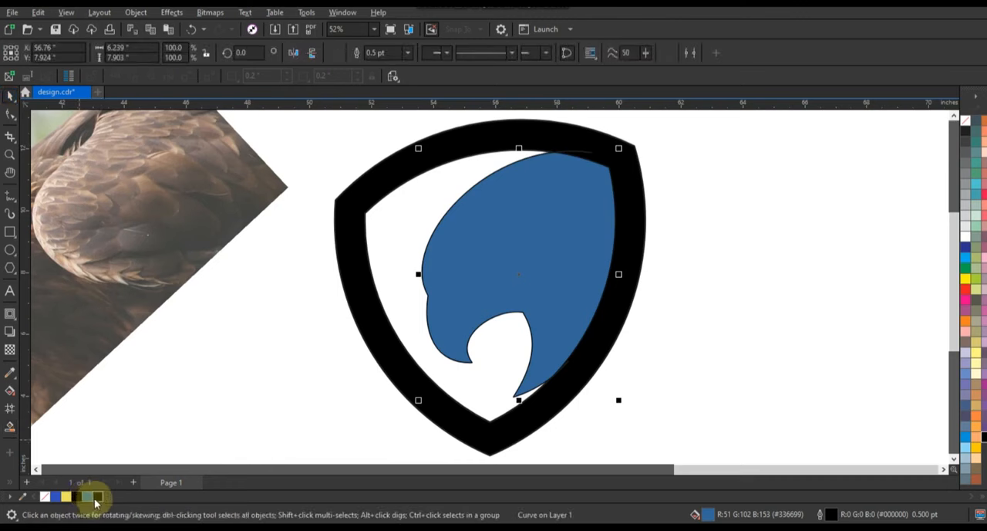
pyautogui.click(97, 496)
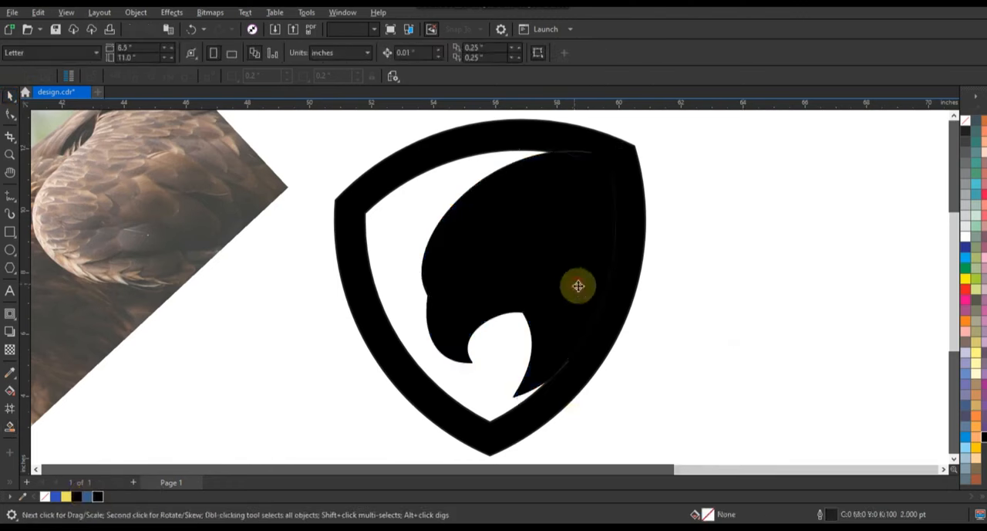
# Weld the black head shape to the shield frame and delete the leftover head outline.
pyautogui.click(597, 351)
pyautogui.keyDown('shift'); pyautogui.click(596, 351); pyautogui.keyUp('shift')
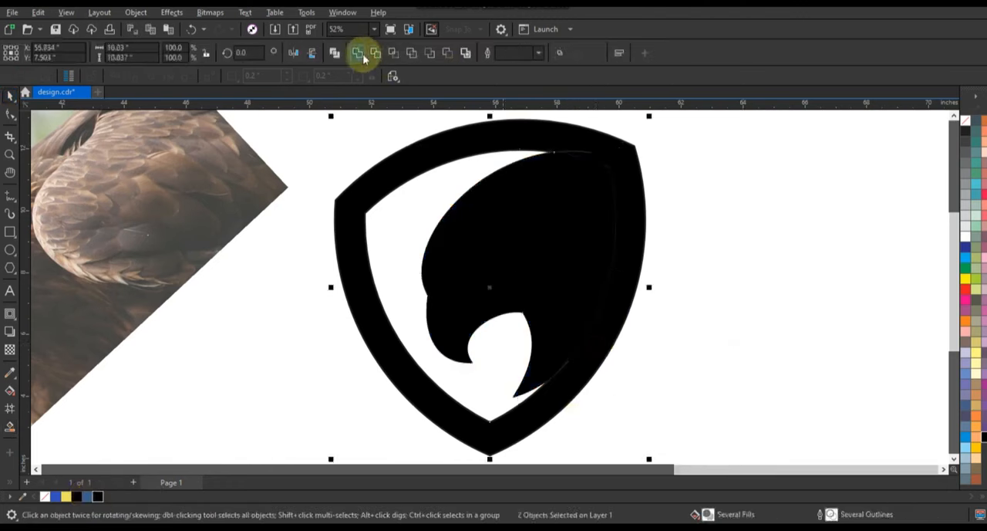
pyautogui.click(586, 152)
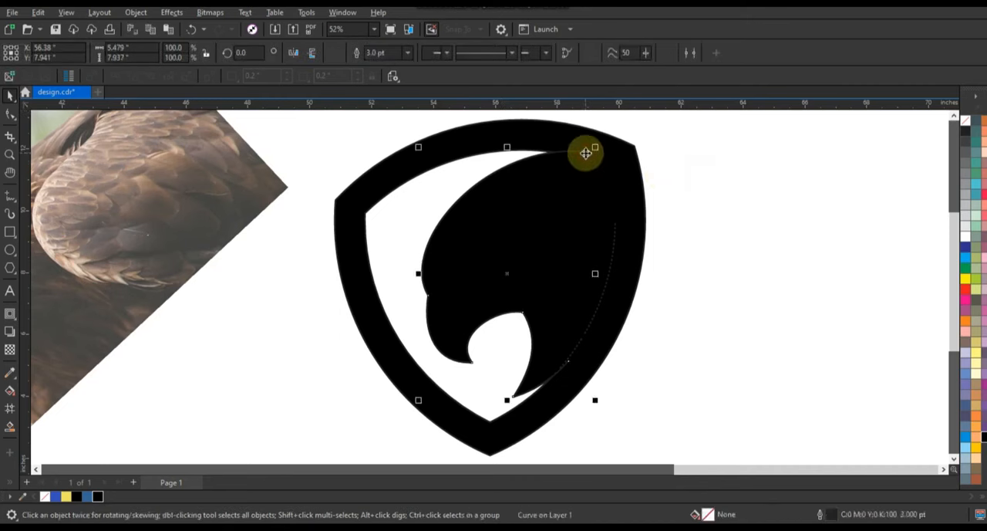
pyautogui.keyDown('shift'); pyautogui.click(591, 158); pyautogui.keyUp('shift')
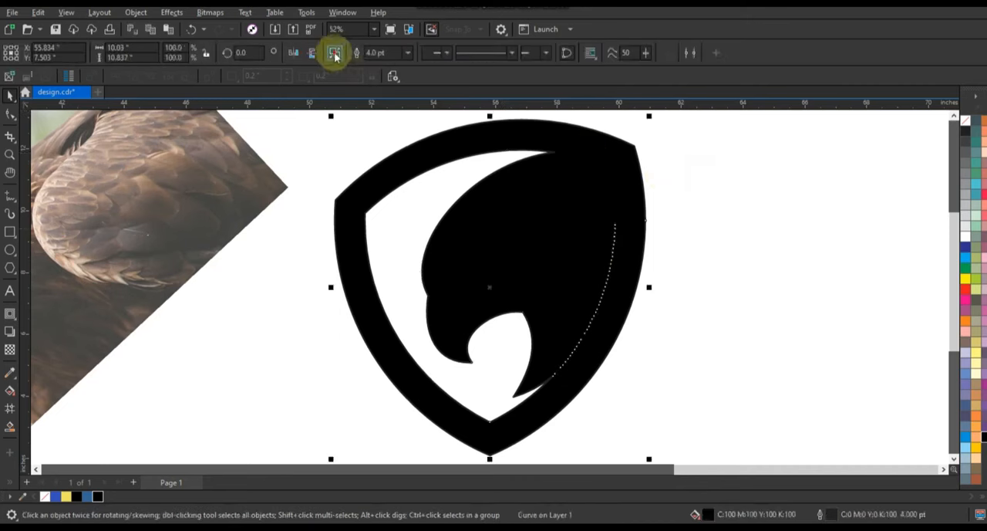
pyautogui.click(335, 54)
pyautogui.click(742, 201)
pyautogui.hotkey('ctrl', 'z')
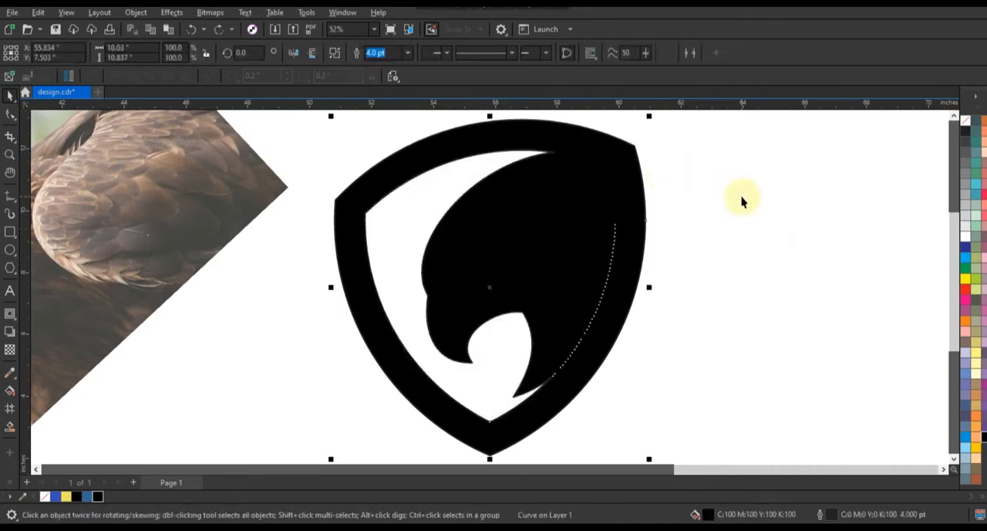
# Delete the stray nodes along the seam between the head and the shield frame.
pyautogui.click(10, 114)
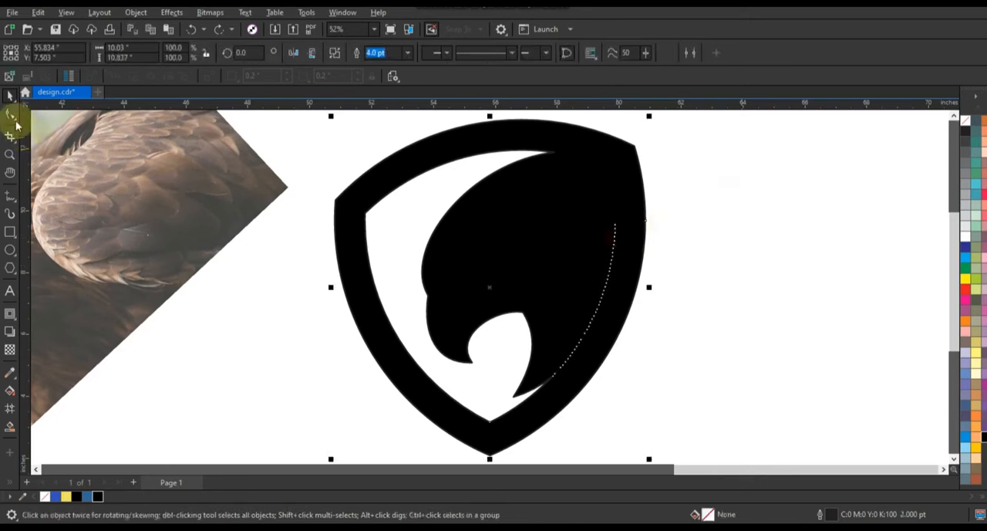
pyautogui.moveTo(564, 213); pyautogui.dragTo(627, 311)
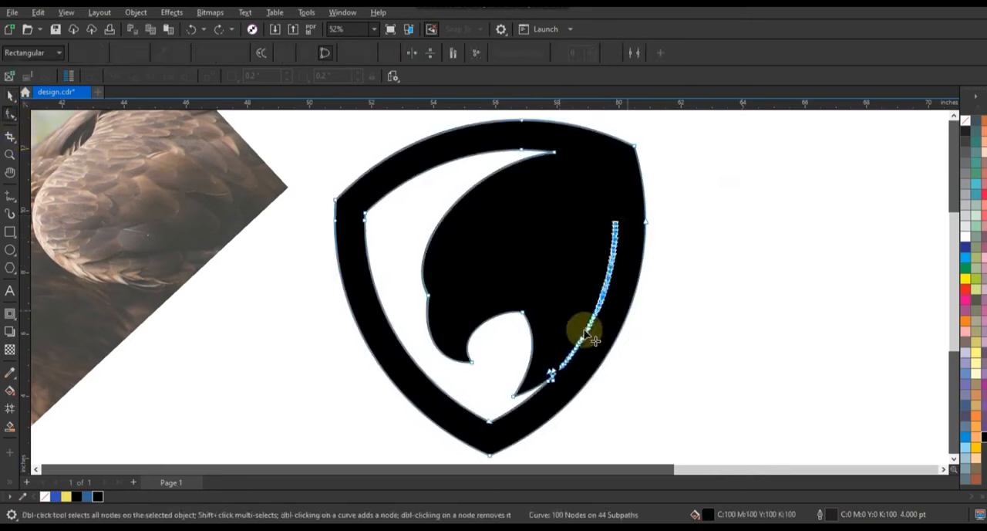
pyautogui.press('Delete')
pyautogui.moveTo(557, 296); pyautogui.dragTo(604, 353)
pyautogui.press('Delete')
pyautogui.moveTo(557, 331); pyautogui.dragTo(584, 378)
pyautogui.press('Delete')
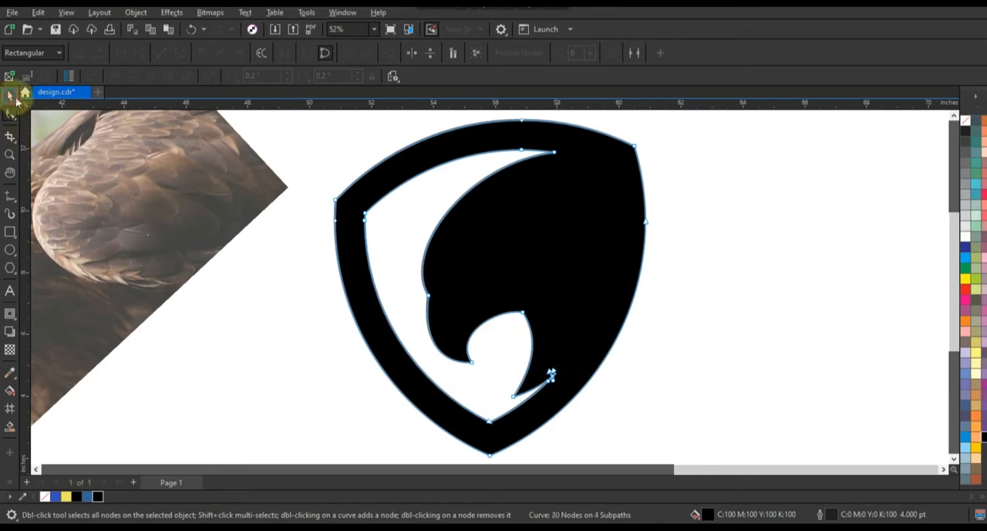
pyautogui.click(11, 94)
# Paste the cut eagle detail shapes back in place, fill them white and remove their outlines.
pyautogui.press('space')
pyautogui.hotkey('ctrl', 'v')
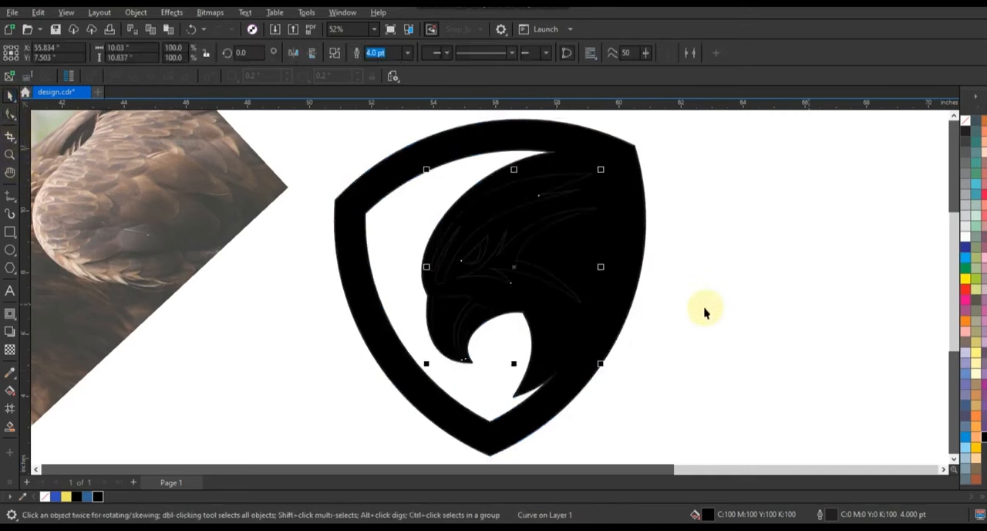
pyautogui.click(965, 238)
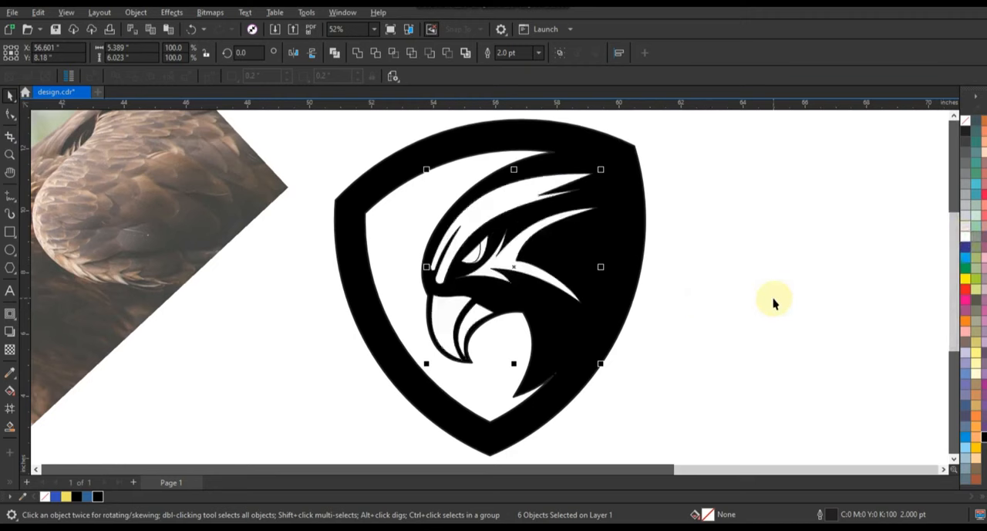
pyautogui.rightClick(967, 120)
pyautogui.click(926, 129)
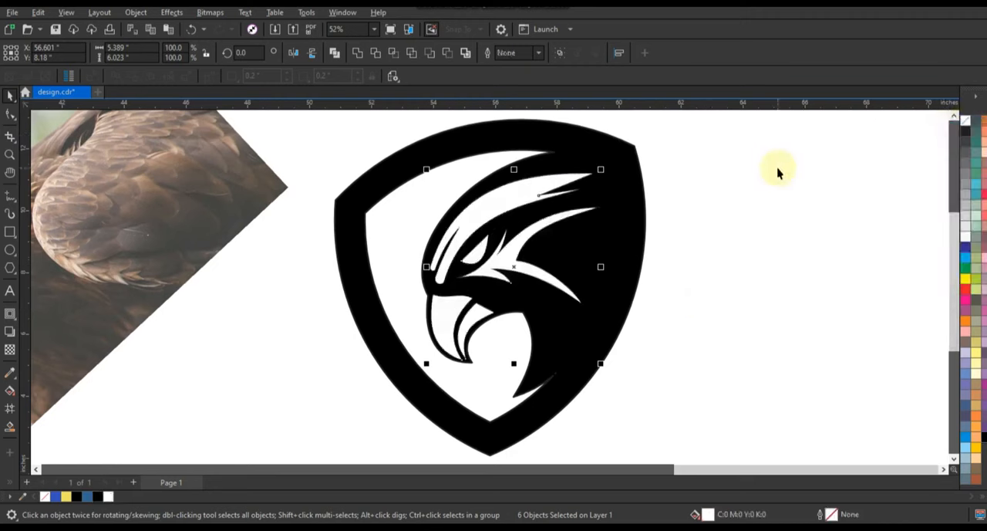
pyautogui.click(778, 172)
# Fill the lower beak and cheek shapes with blue #3450BB.
pyautogui.click(475, 328)
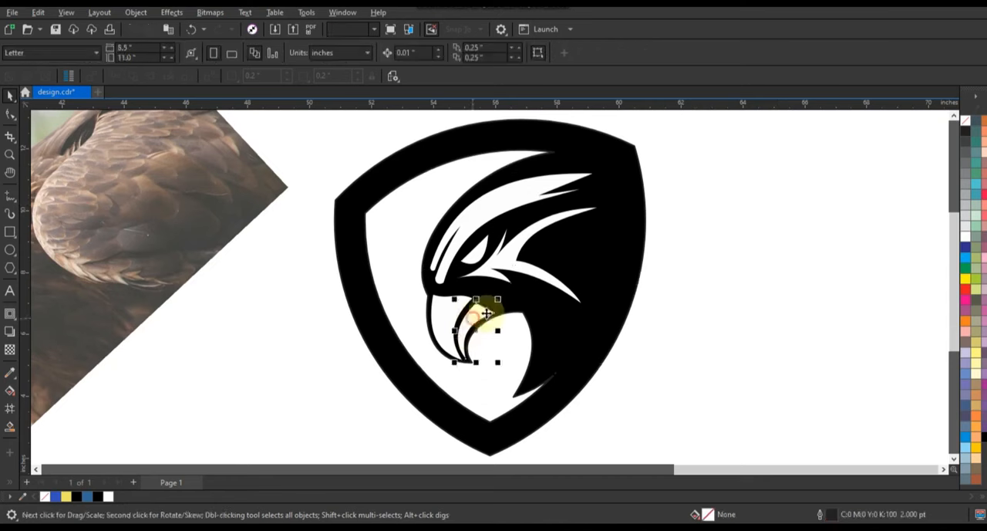
pyautogui.keyDown('shift'); pyautogui.click(510, 263); pyautogui.keyUp('shift')
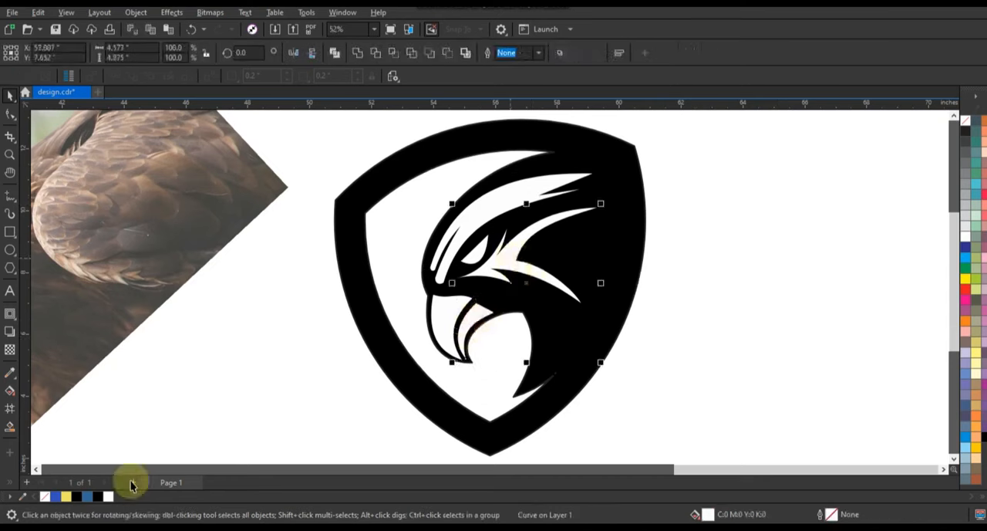
pyautogui.click(57, 496)
pyautogui.click(723, 360)
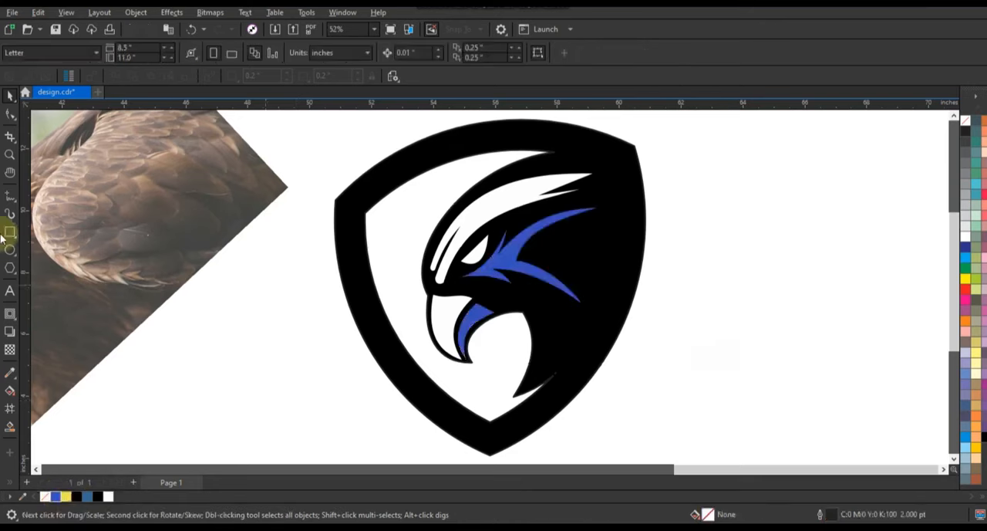
# Draw a 2.0 pt Freehand line from the upper beak's top edge to near its inner corner, then down to the beak tip.
pyautogui.click(10, 153)
pyautogui.moveTo(361, 150); pyautogui.dragTo(658, 376)
pyautogui.click(10, 197)
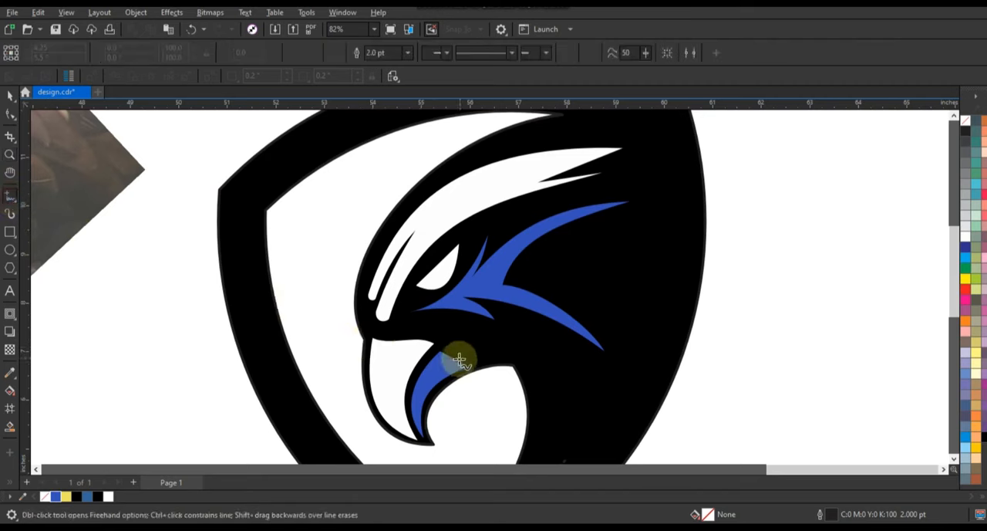
pyautogui.click(391, 337)
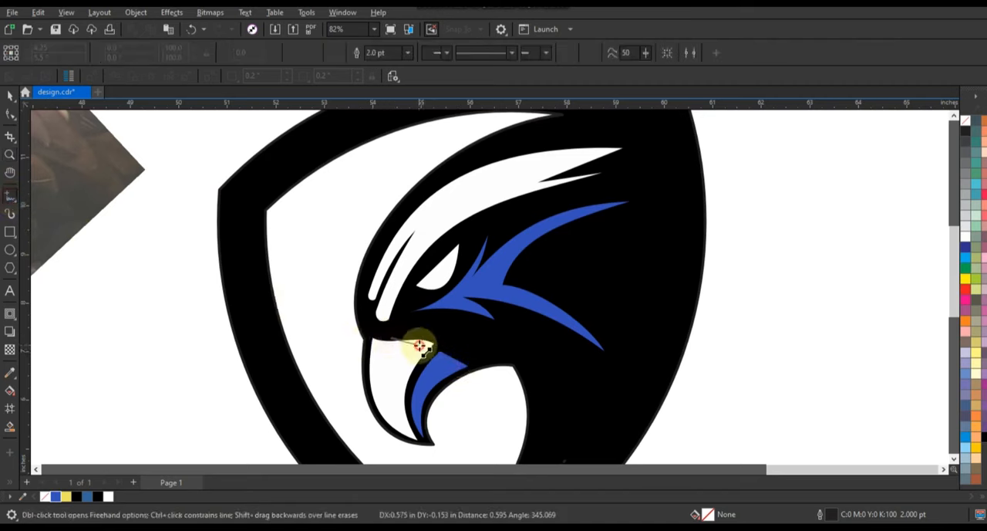
pyautogui.doubleClick(419, 345)
pyautogui.click(417, 446)
# Convert the beak line's segments to curves and bend them to follow the upper beak's inner and top edges.
pyautogui.press('F10')
pyautogui.moveTo(460, 450); pyautogui.dragTo(363, 318)
pyautogui.click(179, 51)
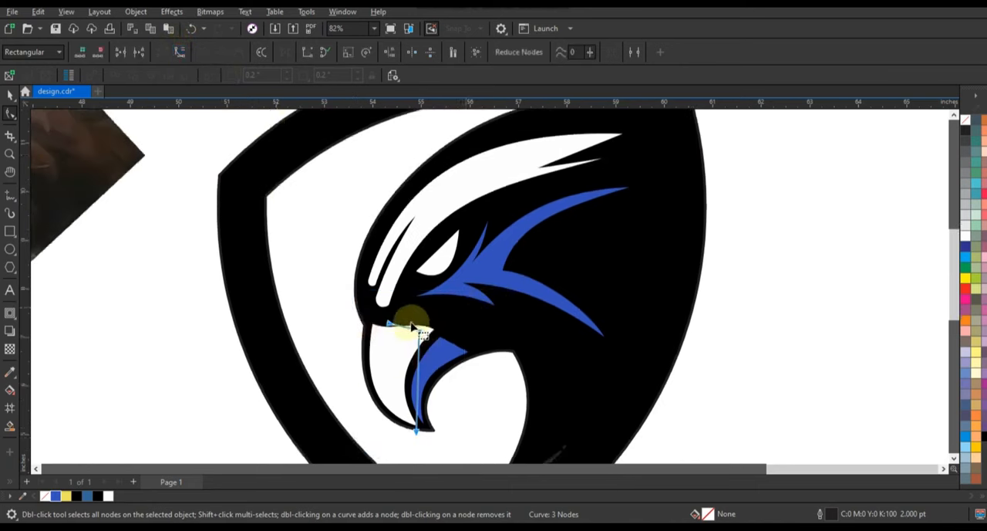
pyautogui.moveTo(435, 324); pyautogui.dragTo(421, 430)
pyautogui.moveTo(390, 410); pyautogui.dragTo(390, 412)
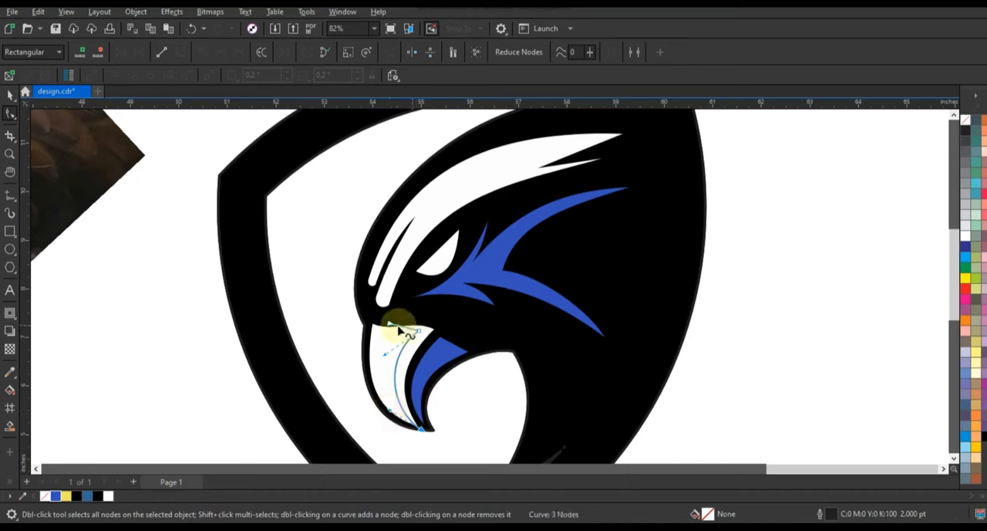
pyautogui.moveTo(391, 322); pyautogui.dragTo(417, 333)
# Smart-fill the upper beak's inner strip, color it blue #3450BB, and delete the guide line used to divide the beak.
pyautogui.click(9, 427)
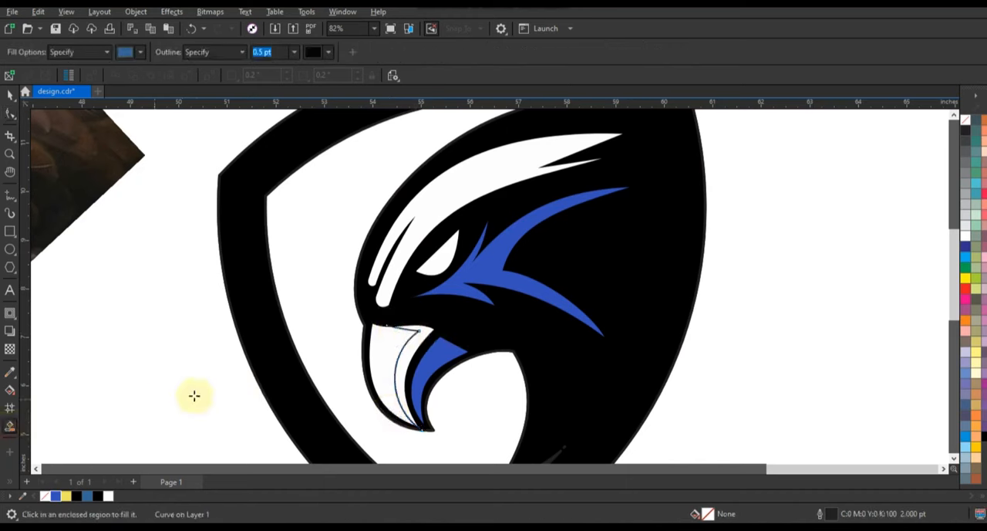
pyautogui.click(425, 331)
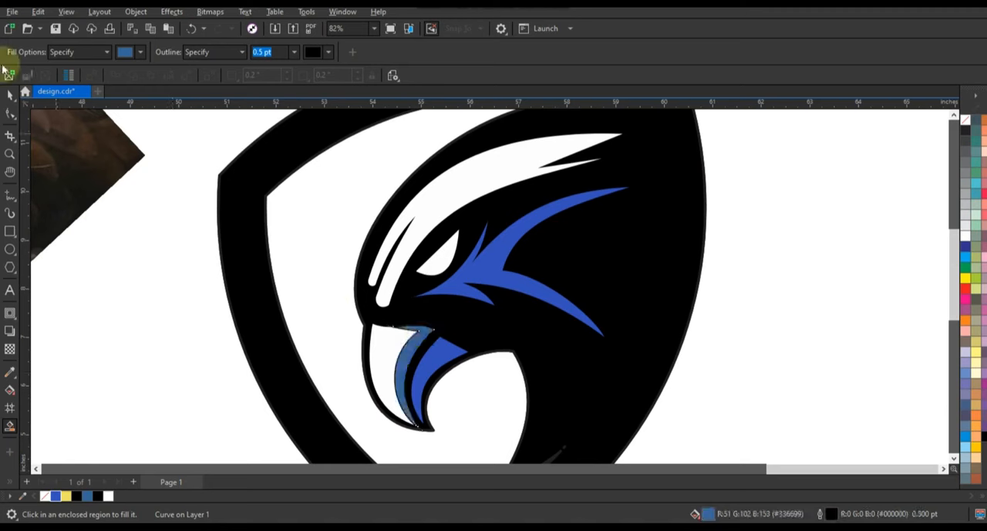
pyautogui.click(10, 94)
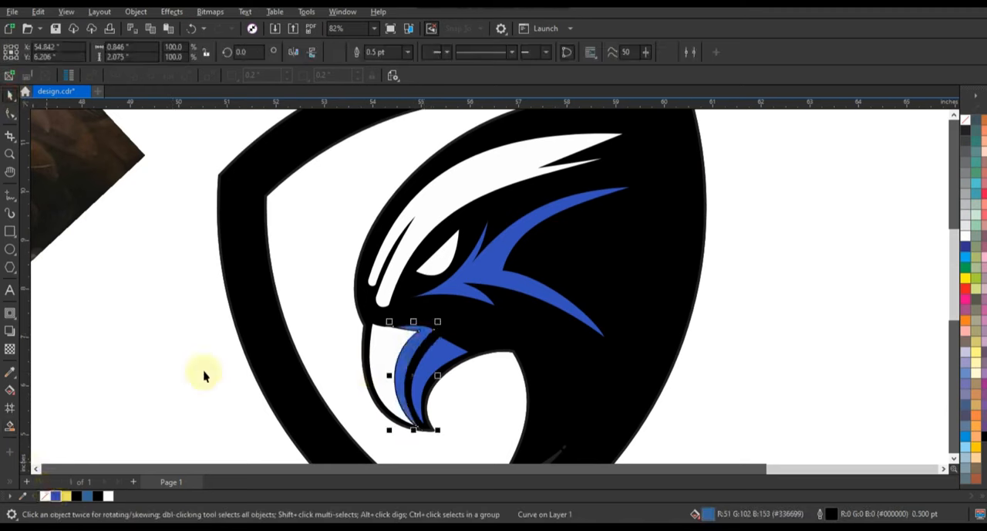
pyautogui.click(454, 398)
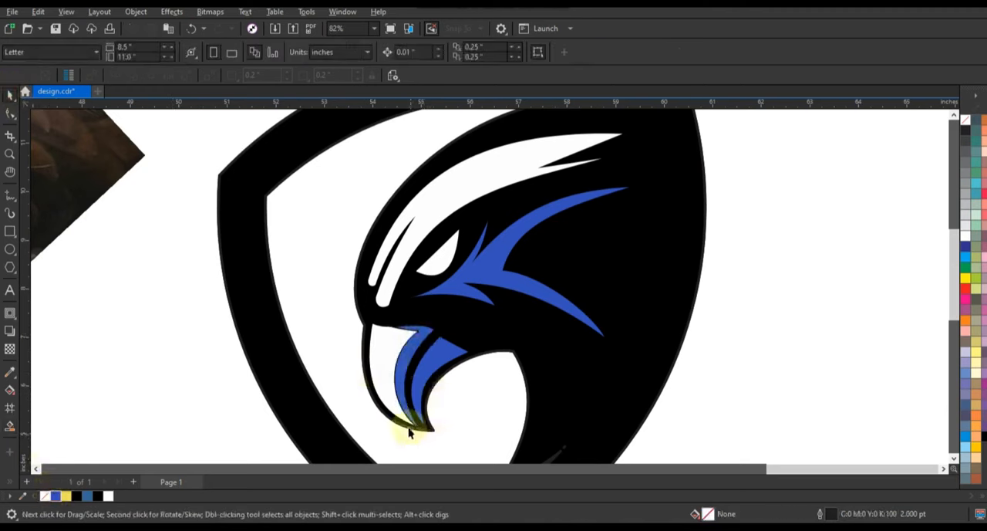
pyautogui.click(393, 324)
pyautogui.press('Delete')
# Fill the upper beak and the long brow shape with light yellow #EFE260.
pyautogui.click(394, 344)
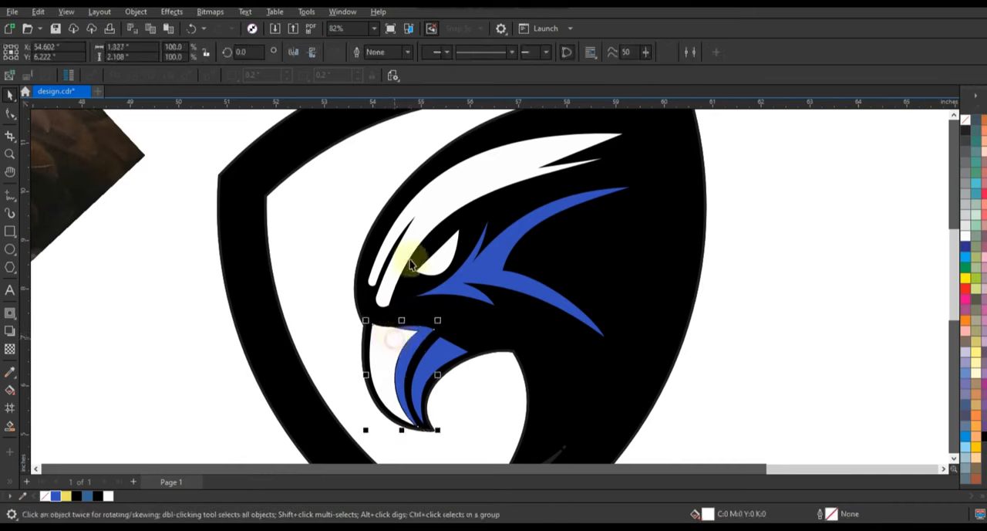
pyautogui.keyDown('shift'); pyautogui.click(410, 254); pyautogui.keyUp('shift')
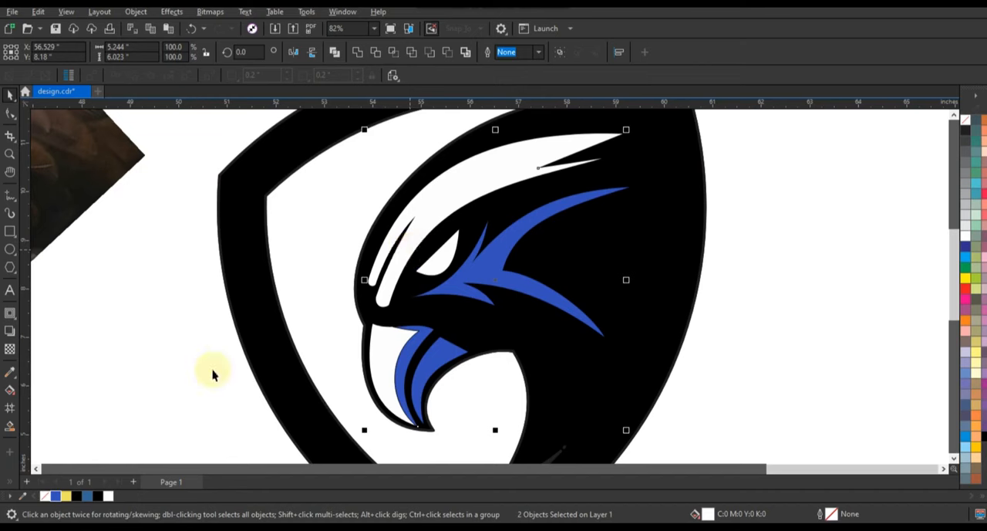
pyautogui.click(71, 497)
# Fill the inner eye shape with light yellow #EFE260 and the outer eye shape behind it with blue #3450BB.
pyautogui.click(430, 281)
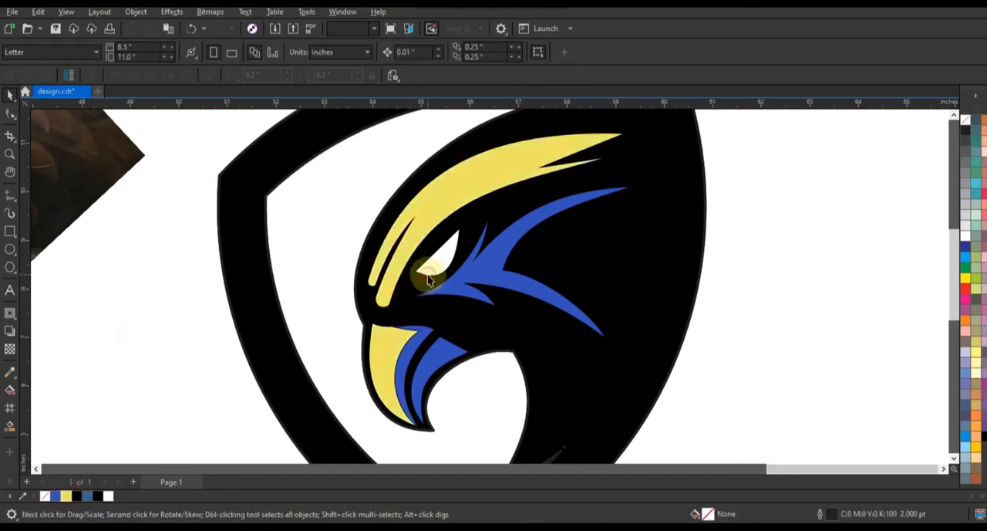
pyautogui.click(431, 276)
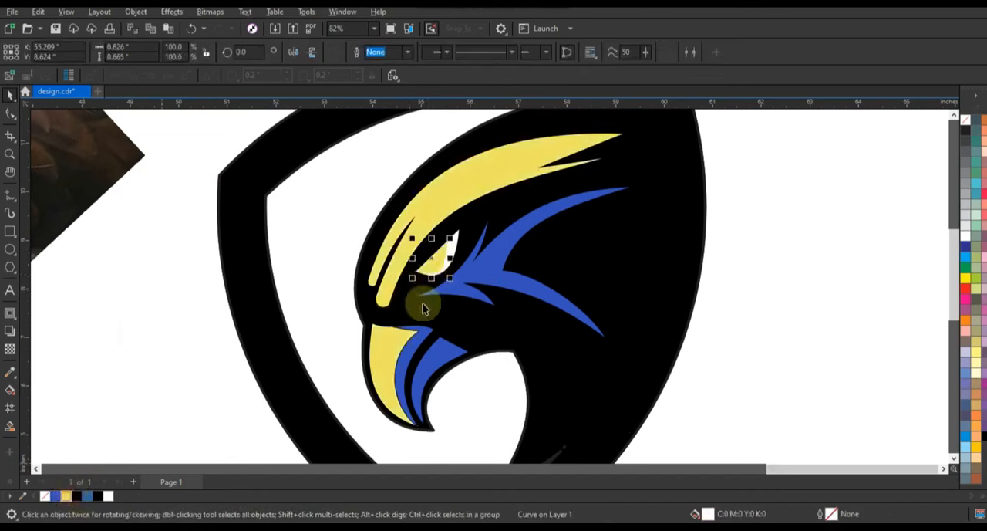
pyautogui.click(452, 250)
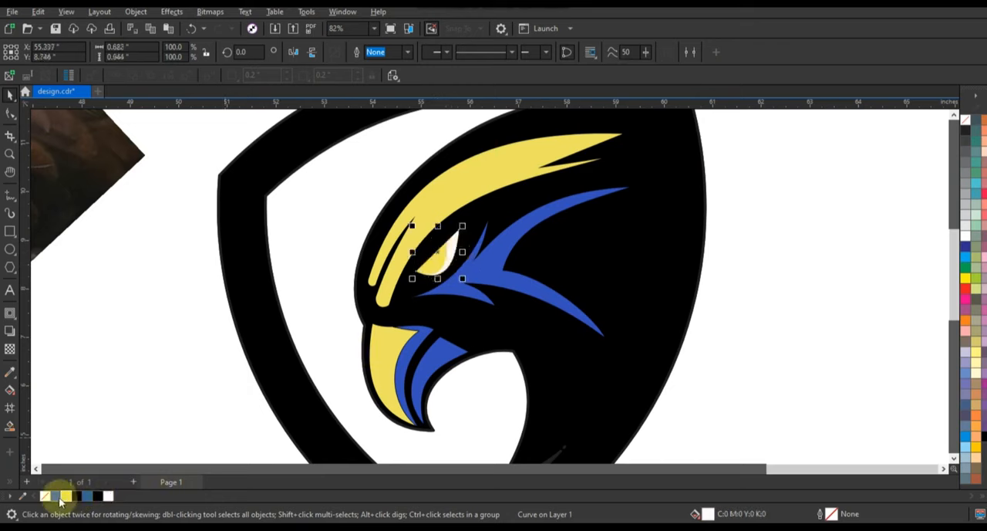
pyautogui.click(464, 258)
# Shrink the yellow eye shape to about 80% toward the eye's front corner and PowerClip it inside the blue eye shape.
pyautogui.hotkey('shift', 'F2')
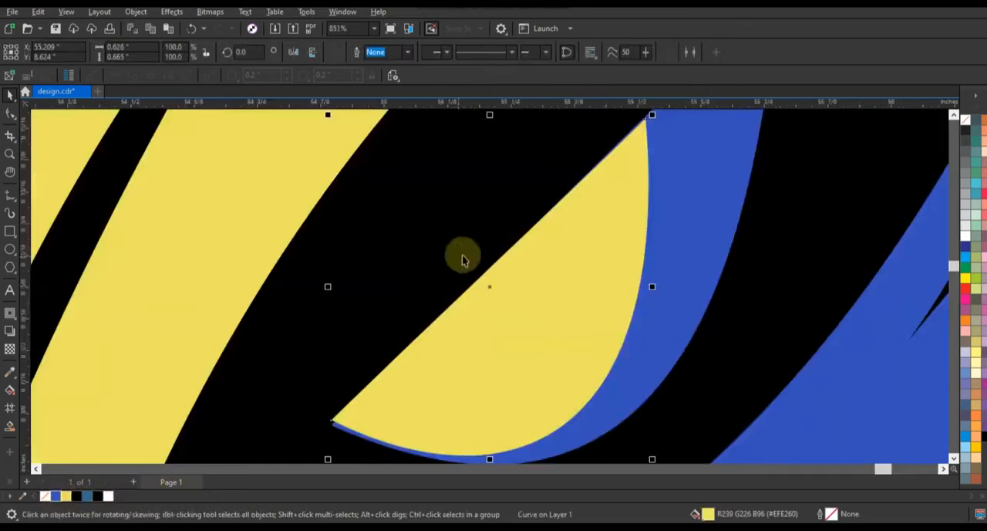
pyautogui.scroll(-2, 519, 244)
pyautogui.moveTo(586, 179); pyautogui.dragTo(562, 215)
pyautogui.moveTo(501, 284); pyautogui.dragTo(504, 280)
pyautogui.click(515, 283)
pyautogui.click(518, 290)
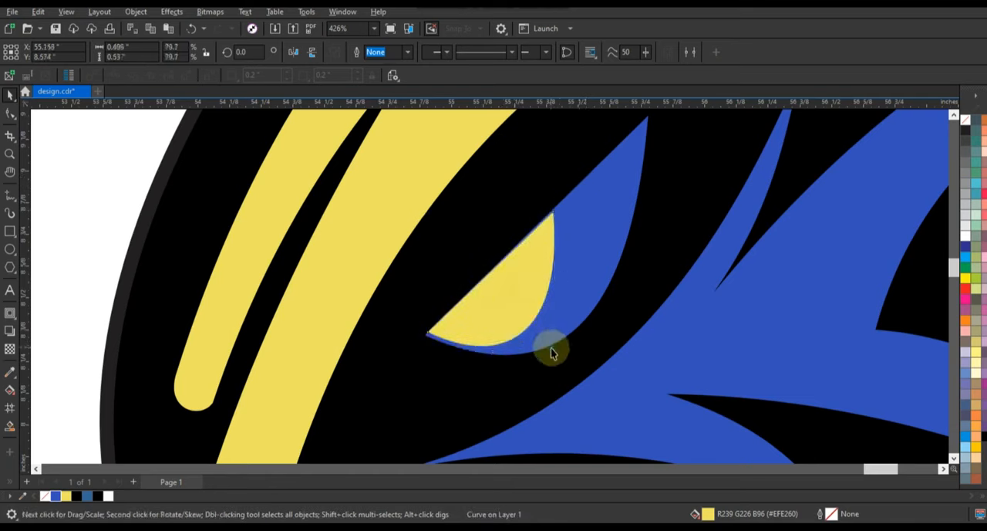
pyautogui.click(507, 286)
pyautogui.click(522, 307)
pyautogui.click(560, 358)
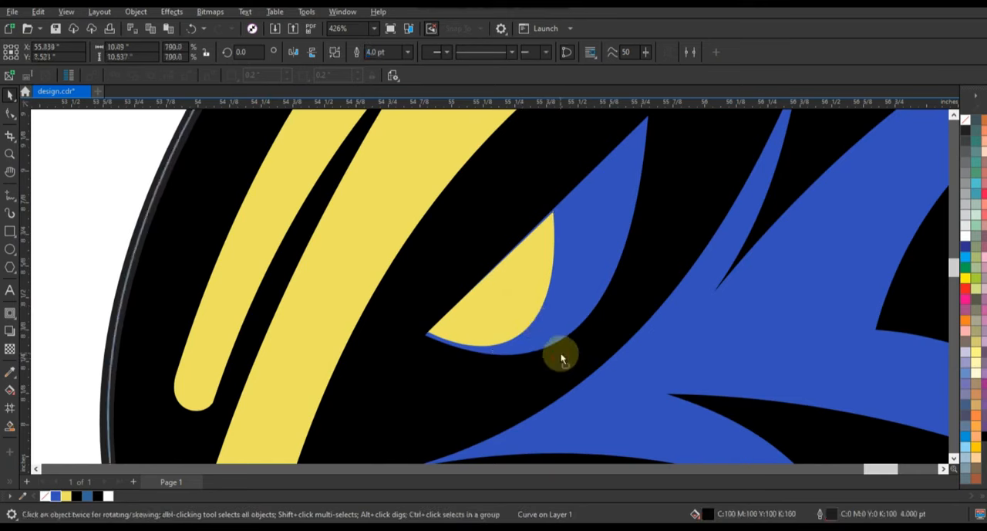
pyautogui.moveTo(532, 299); pyautogui.dragTo(530, 298)
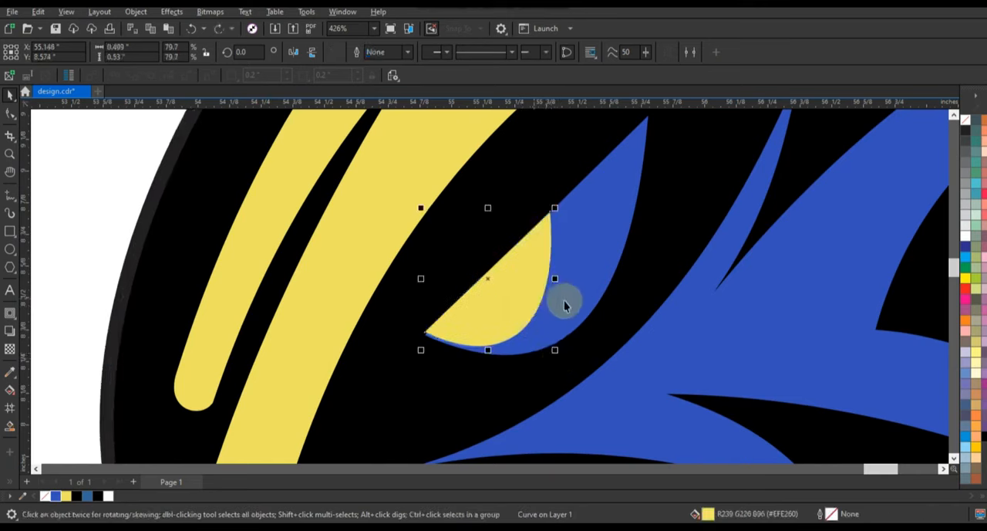
pyautogui.click(573, 299)
# Fill the long brow shape and the upper beak with golden yellow C:0 M:20 Y:100 K:0.
pyautogui.scroll(-3, 516, 274)
pyautogui.press('Escape')
pyautogui.scroll(-1, 632, 221)
pyautogui.moveTo(714, 390); pyautogui.dragTo(456, 145)
pyautogui.hotkey('shift', 'F2')
pyautogui.click(661, 209)
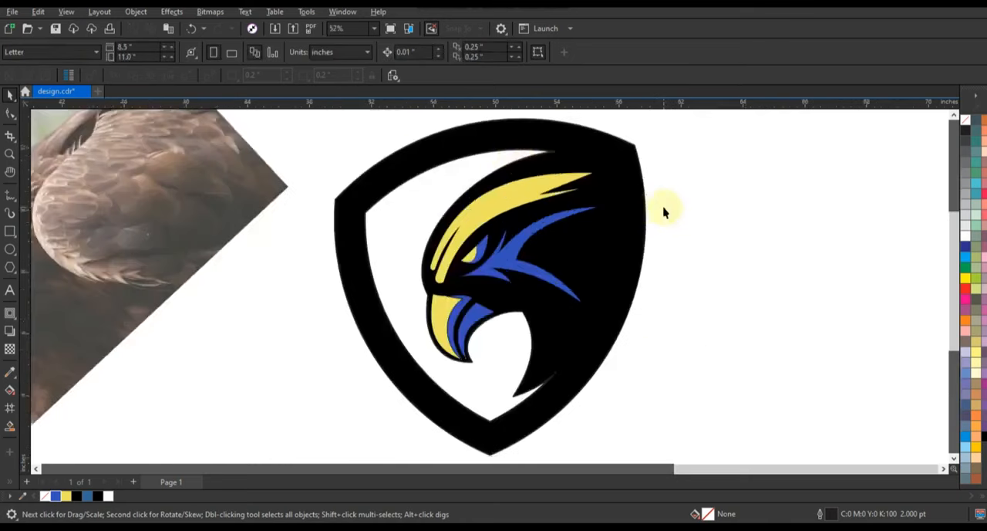
pyautogui.click(531, 199)
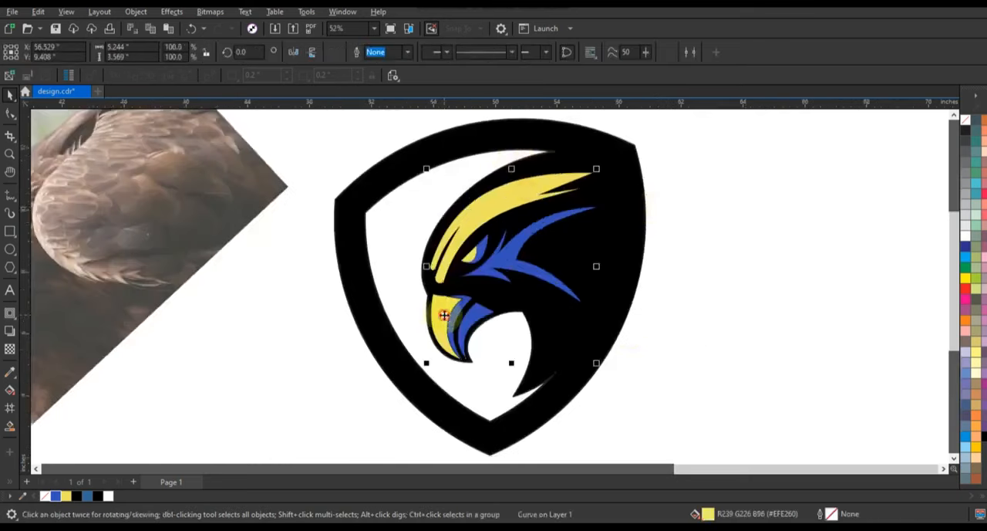
pyautogui.keyDown('shift'); pyautogui.click(444, 314); pyautogui.keyUp('shift')
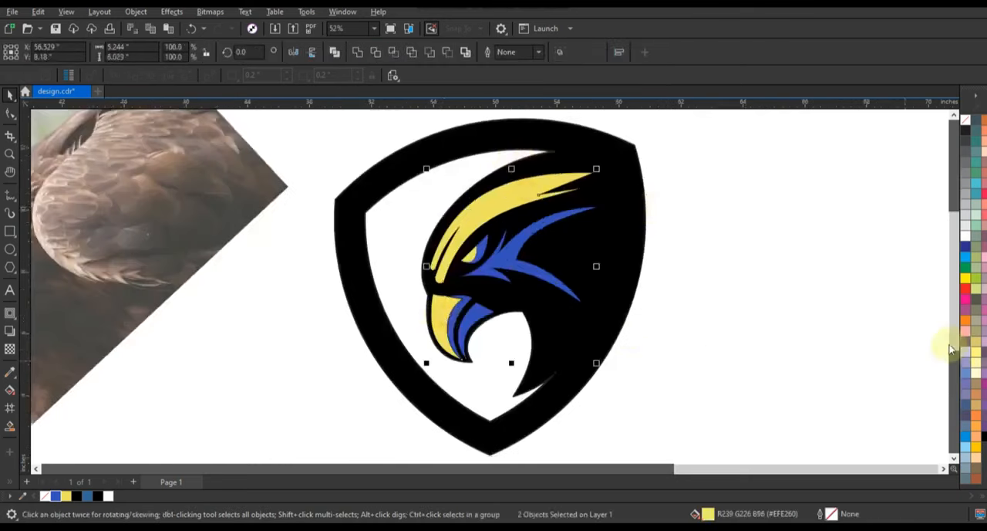
pyautogui.click(971, 449)
# Remove the outlines from all the colored detail shapes on the eagle's head.
pyautogui.rightClick(960, 122)
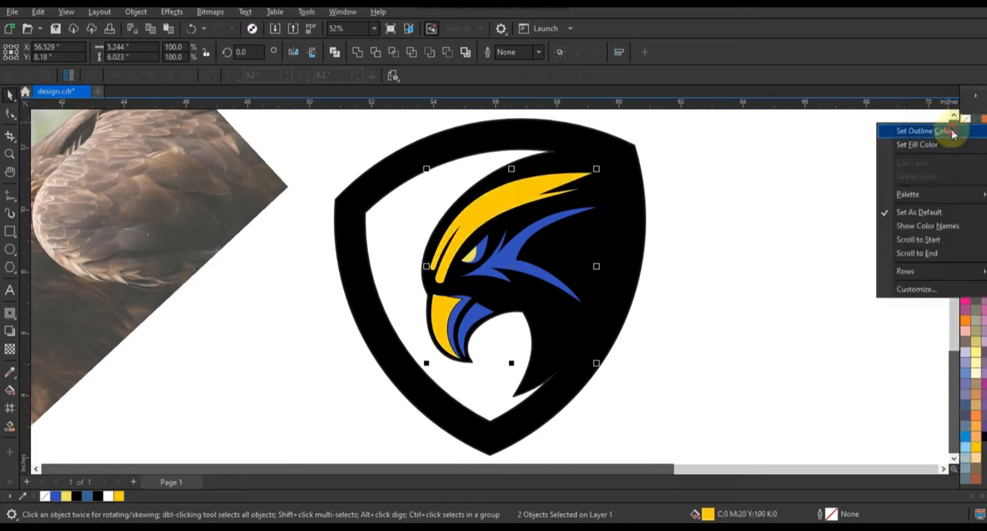
pyautogui.click(953, 133)
pyautogui.moveTo(717, 148); pyautogui.dragTo(403, 371)
pyautogui.moveTo(689, 146); pyautogui.dragTo(413, 372)
pyautogui.rightClick(965, 122)
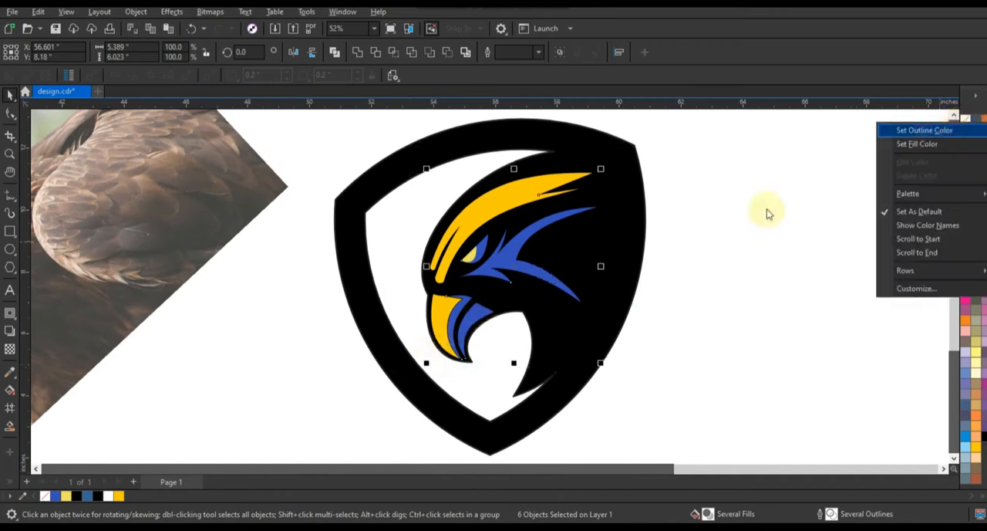
pyautogui.click(702, 253)
pyautogui.click(701, 255)
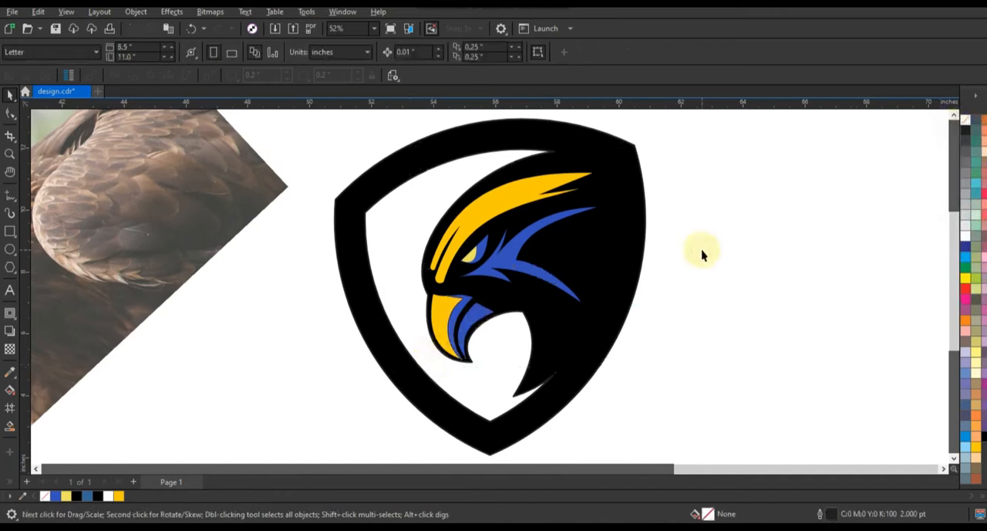
# Draw a straight 2.0 pt Freehand line from above the blue cheek shape's narrow upper spike to its front tip.
pyautogui.click(10, 154)
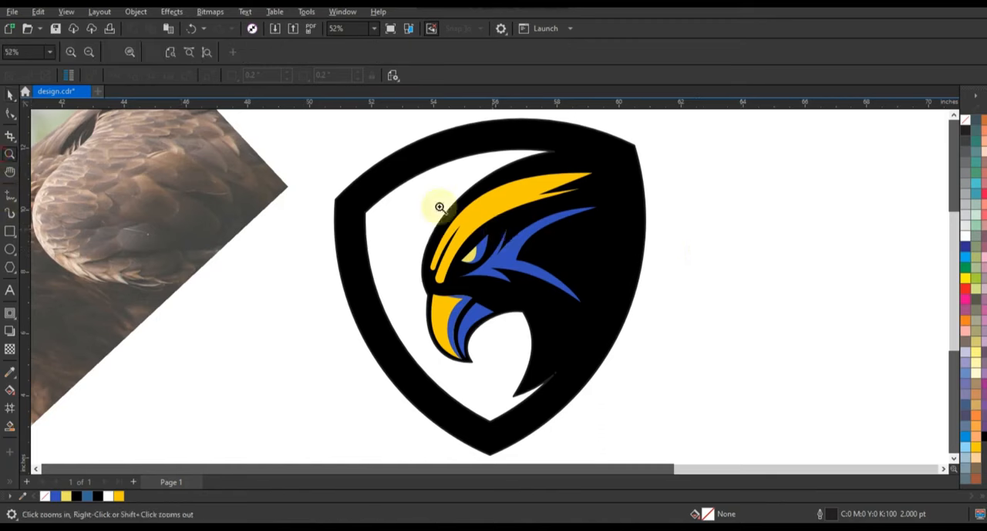
pyautogui.moveTo(432, 171); pyautogui.dragTo(648, 331)
pyautogui.click(10, 194)
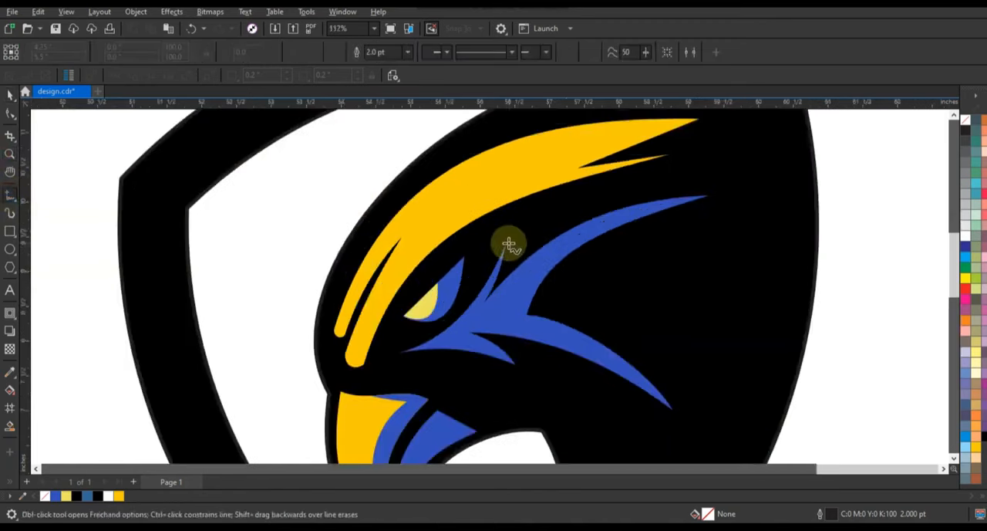
pyautogui.click(507, 239)
pyautogui.click(394, 355)
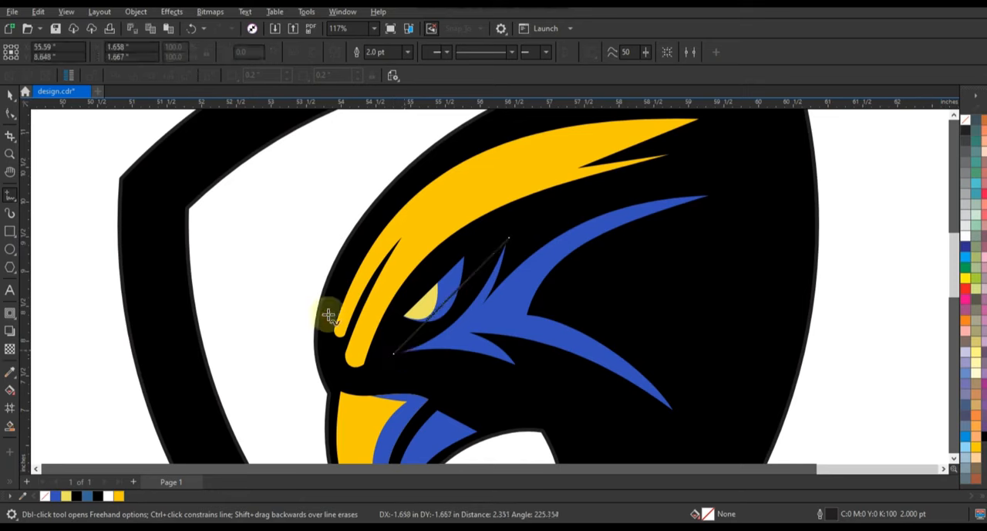
# Convert the new line to a curve, bend it along the blue cheek shape's front edge, and extend its ends slightly past the tips.
pyautogui.click(11, 116)
pyautogui.click(46, 114)
pyautogui.moveTo(275, 214); pyautogui.dragTo(517, 361)
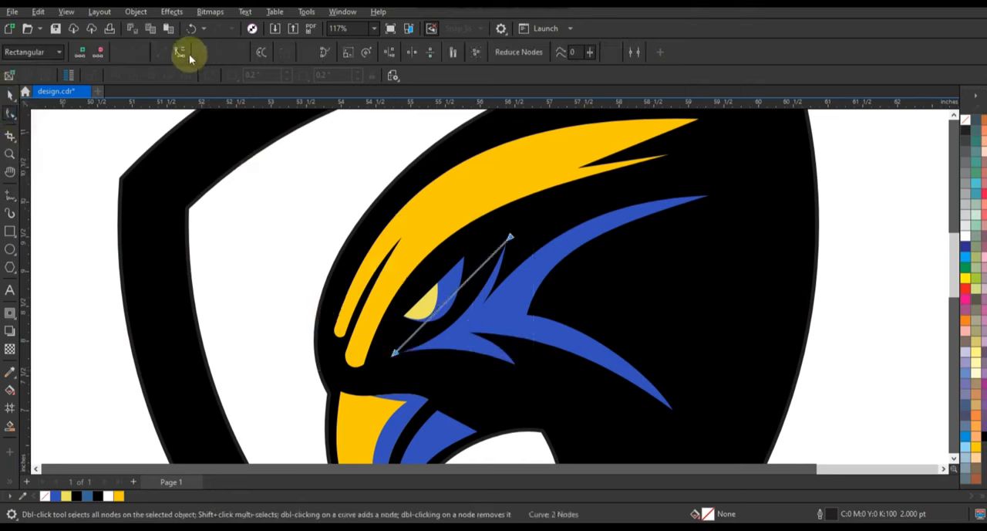
pyautogui.click(447, 307)
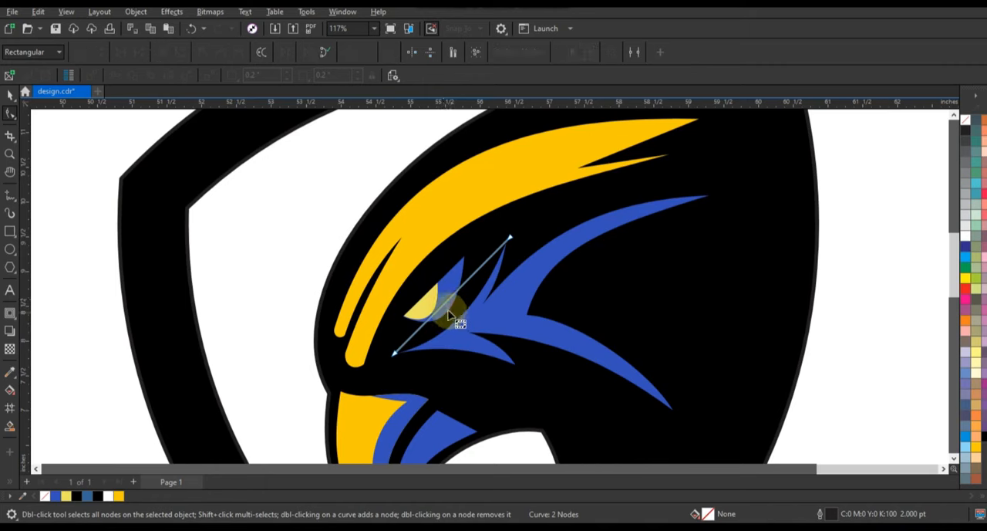
pyautogui.moveTo(447, 307); pyautogui.dragTo(455, 324)
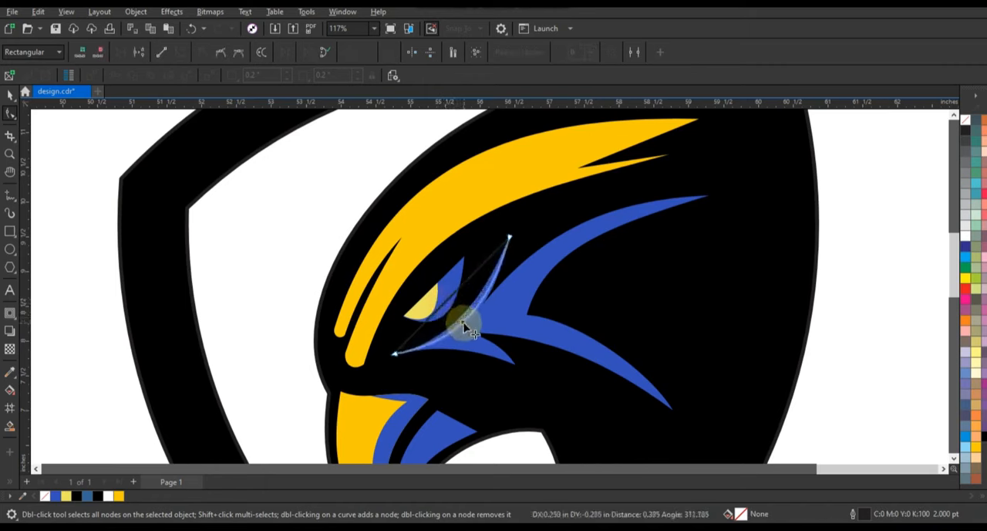
pyautogui.moveTo(465, 327); pyautogui.dragTo(464, 322)
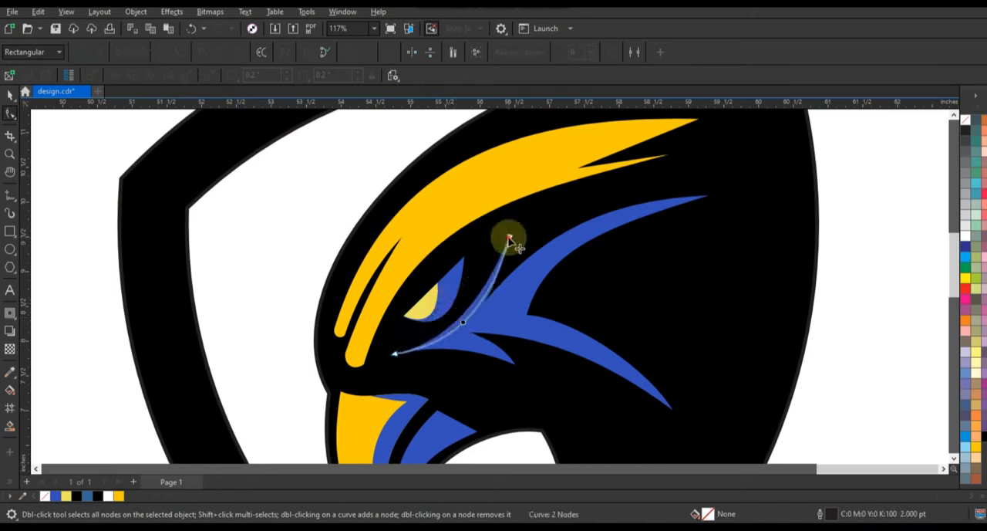
pyautogui.moveTo(509, 236); pyautogui.dragTo(510, 232)
pyautogui.moveTo(395, 354); pyautogui.dragTo(392, 355)
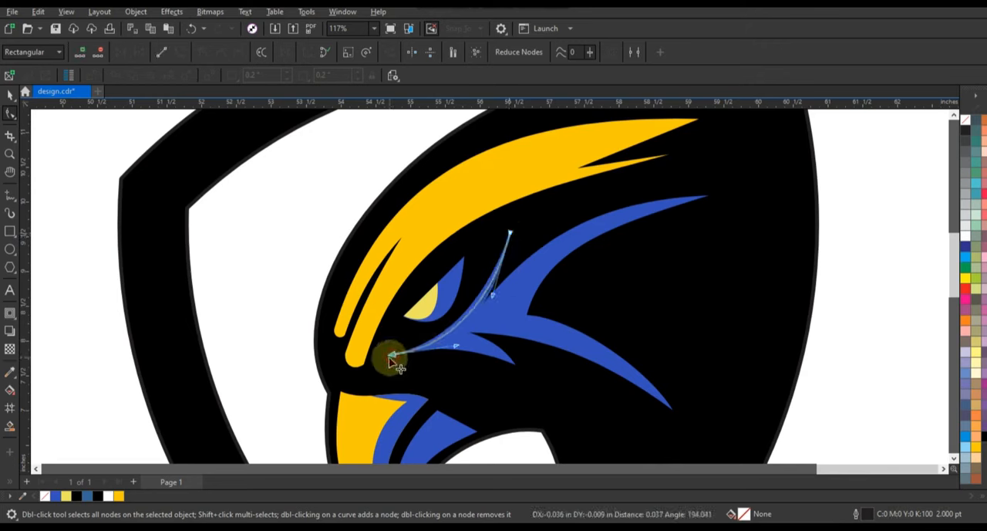
pyautogui.moveTo(457, 345); pyautogui.dragTo(458, 347)
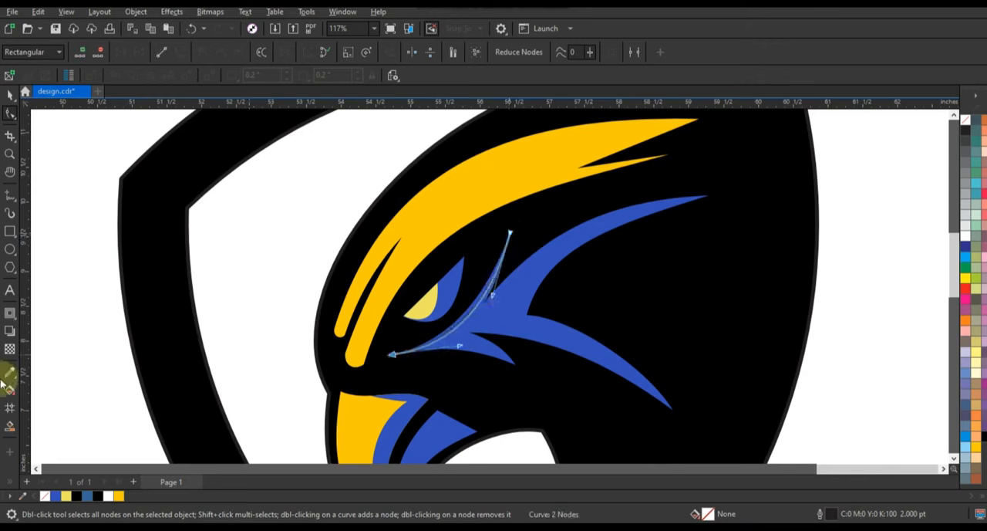
# Smart-fill the thin sliver between the guide curve and the cheek's front edge and color it golden yellow.
pyautogui.click(10, 425)
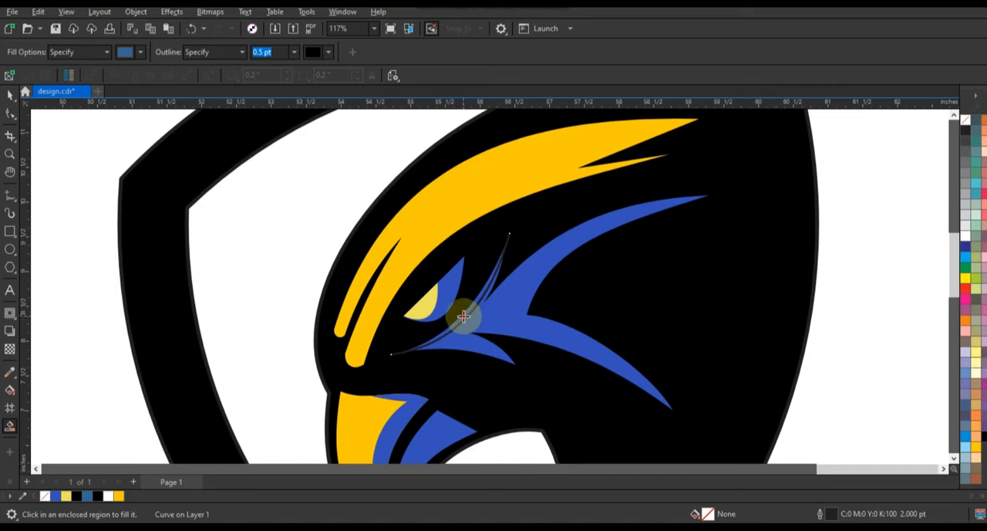
pyautogui.click(463, 316)
pyautogui.press('space')
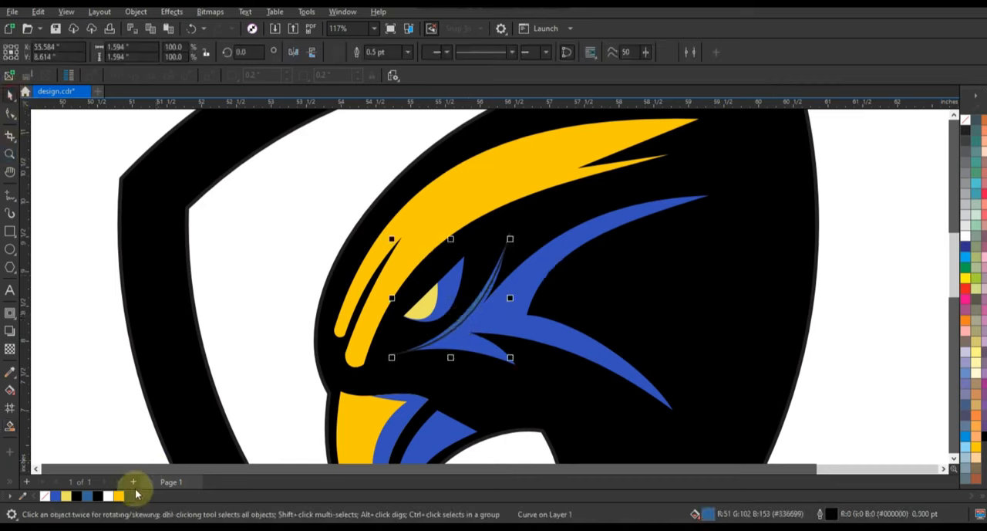
pyautogui.click(124, 499)
pyautogui.press('Escape')
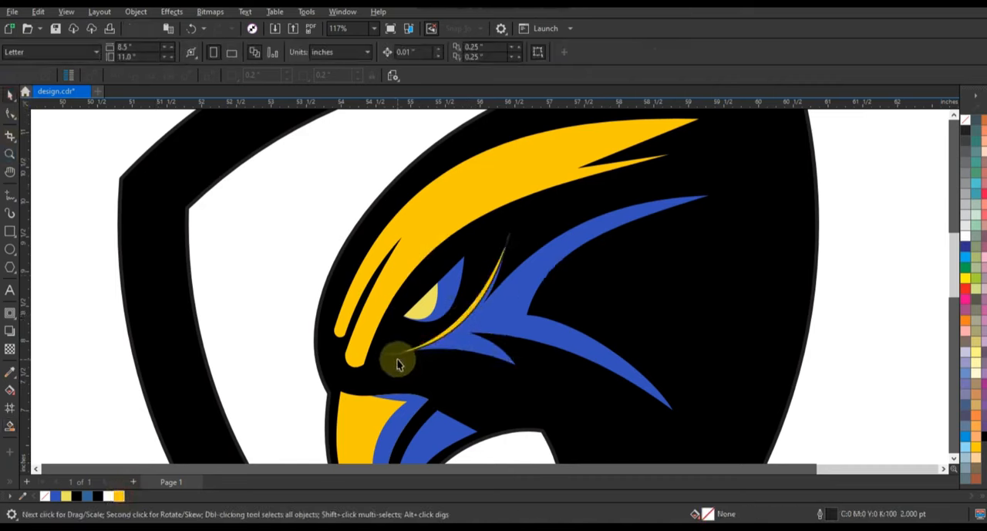
# Delete the cheek's guide curve and remove the outlines from the golden sliver and the blue cheek shape.
pyautogui.click(498, 323)
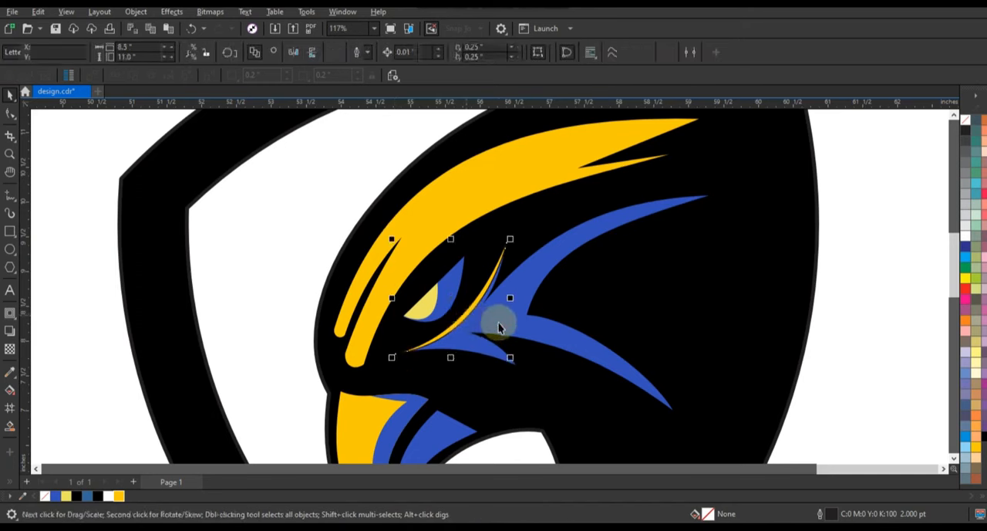
pyautogui.keyDown('shift'); pyautogui.click(498, 322); pyautogui.keyUp('shift')
pyautogui.rightClick(966, 121)
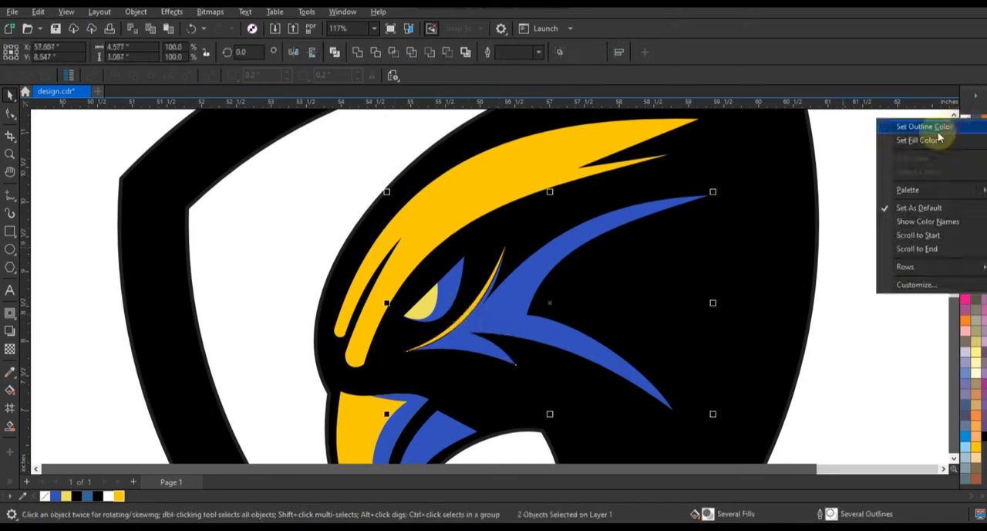
pyautogui.click(954, 130)
pyautogui.click(866, 196)
# Recolor the light yellow piece inside the eye's PowerClip golden yellow and finish editing its contents.
pyautogui.click(421, 304)
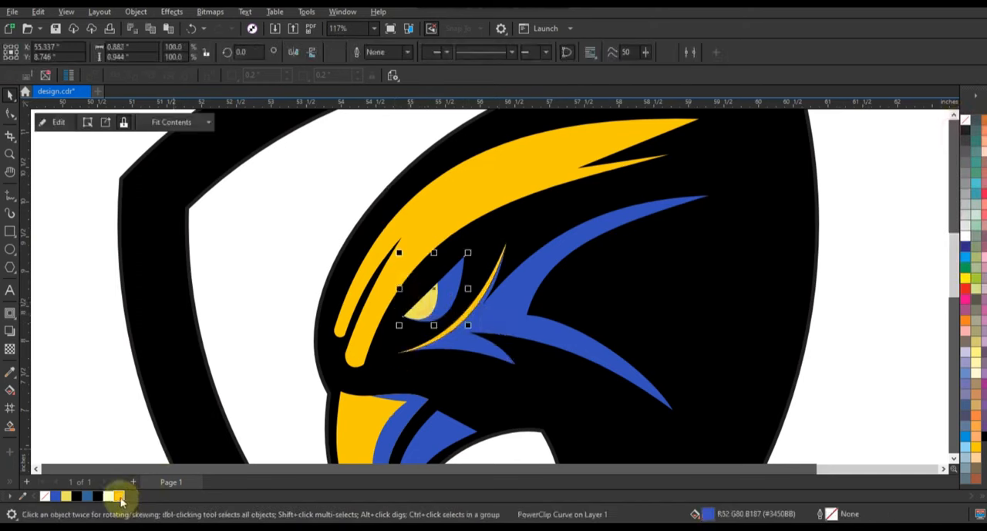
pyautogui.click(421, 312)
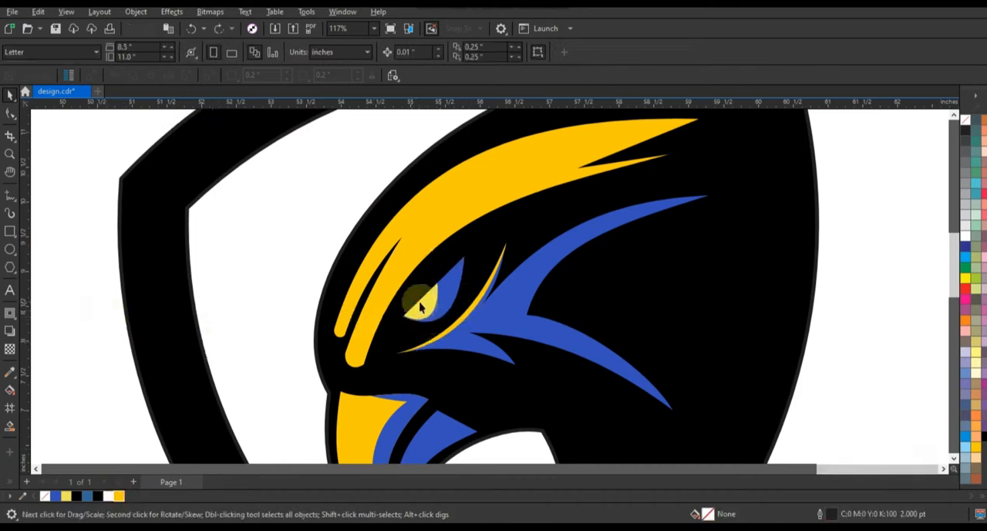
pyautogui.click(413, 307)
pyautogui.click(407, 318)
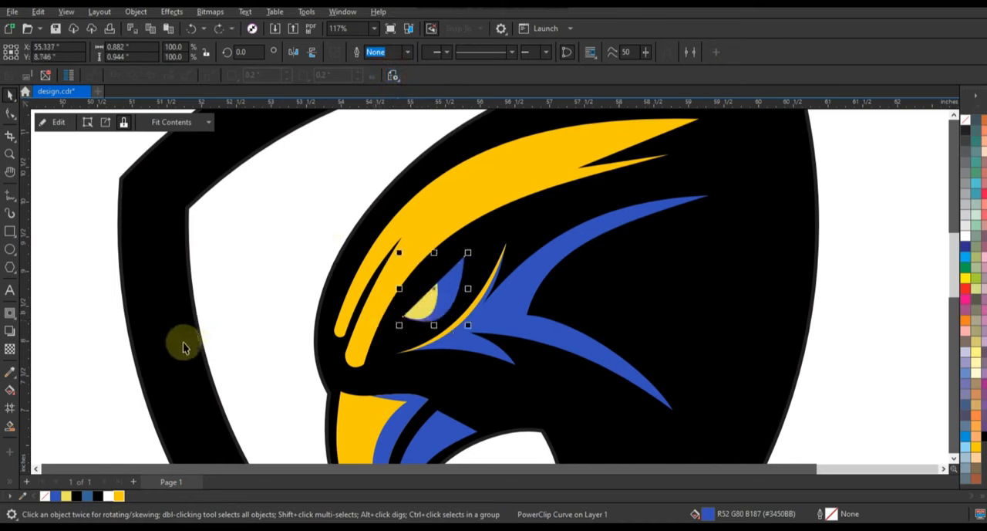
pyautogui.doubleClick(425, 306)
pyautogui.click(425, 304)
pyautogui.click(117, 497)
pyautogui.click(110, 306)
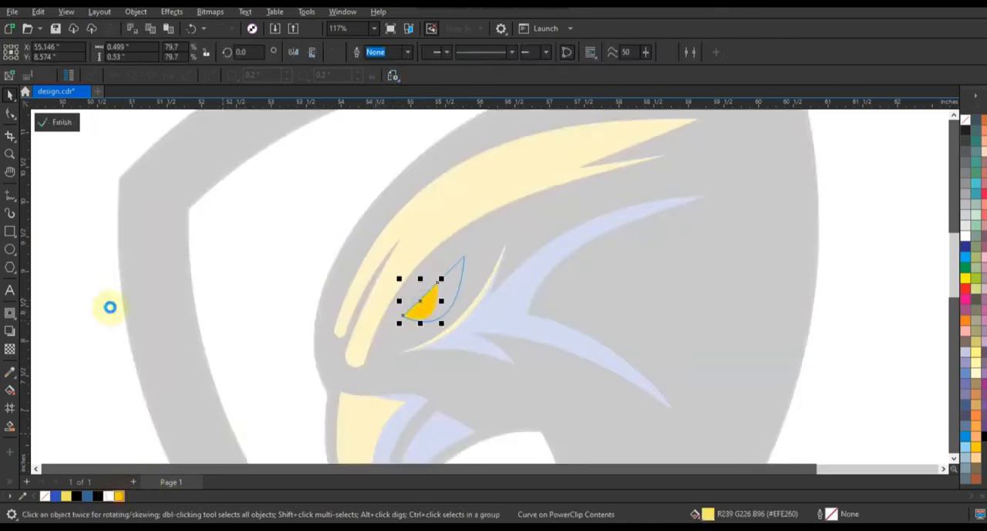
pyautogui.click(106, 302)
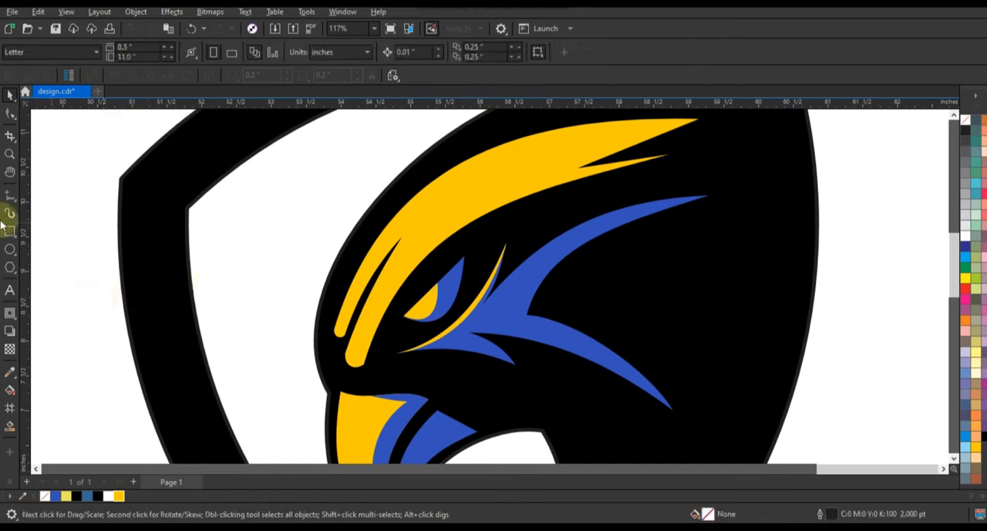
# Draw a straight 2.0 pt Freehand line from the golden crest's upper rear tip to the end of its front prong.
pyautogui.click(10, 198)
pyautogui.click(954, 115)
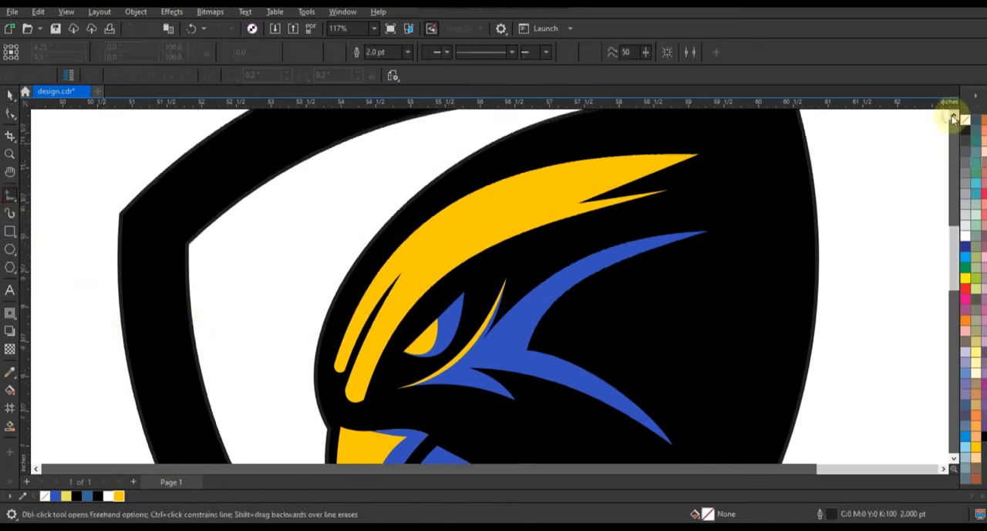
pyautogui.click(694, 161)
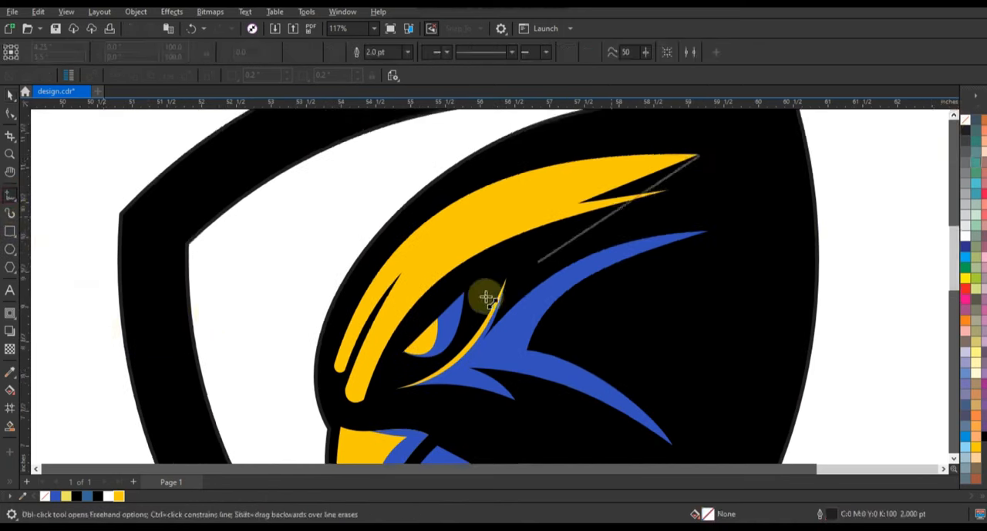
pyautogui.click(337, 372)
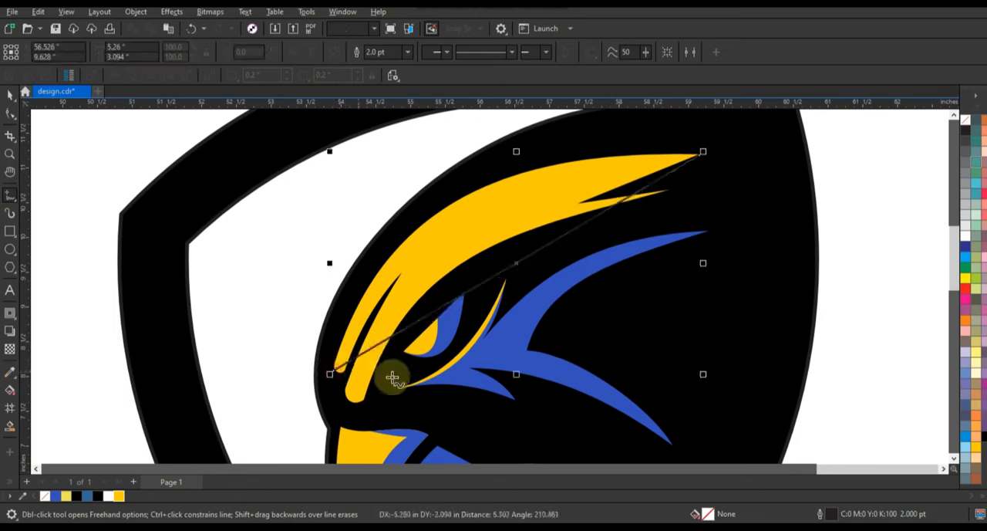
# Convert the new line to a curve and bend it just inside the golden crest's upper edge.
pyautogui.click(9, 112)
pyautogui.moveTo(721, 133); pyautogui.dragTo(225, 405)
pyautogui.click(180, 52)
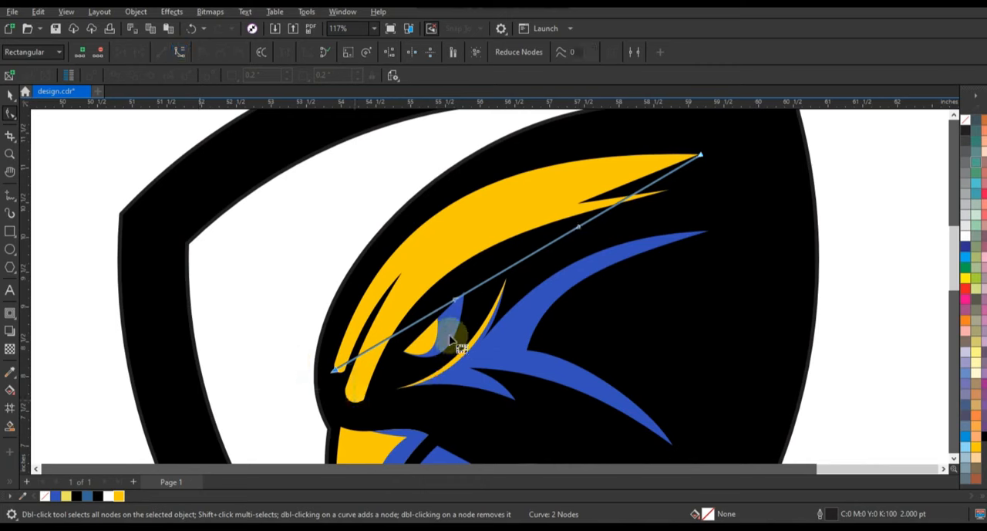
pyautogui.moveTo(434, 276); pyautogui.dragTo(563, 166)
pyautogui.moveTo(385, 214); pyautogui.dragTo(385, 210)
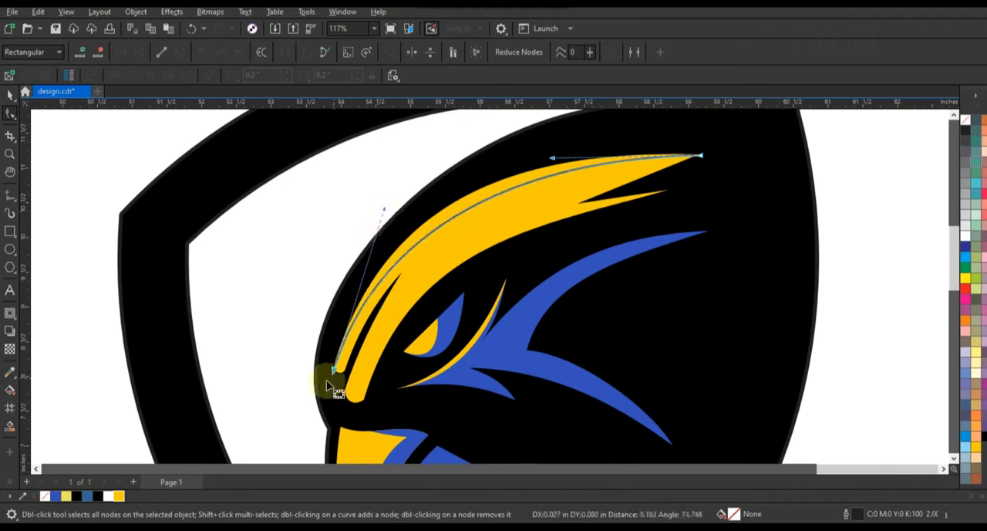
pyautogui.moveTo(334, 371); pyautogui.dragTo(337, 375)
pyautogui.moveTo(386, 214); pyautogui.dragTo(378, 192)
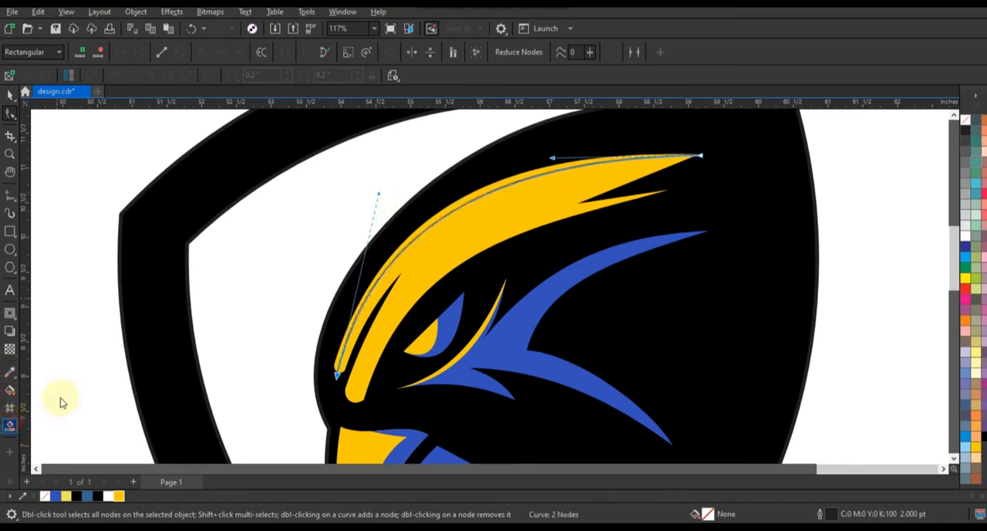
# Smart-fill the thin sliver between the guide curve and the crest's upper edge and color it white.
pyautogui.click(429, 221)
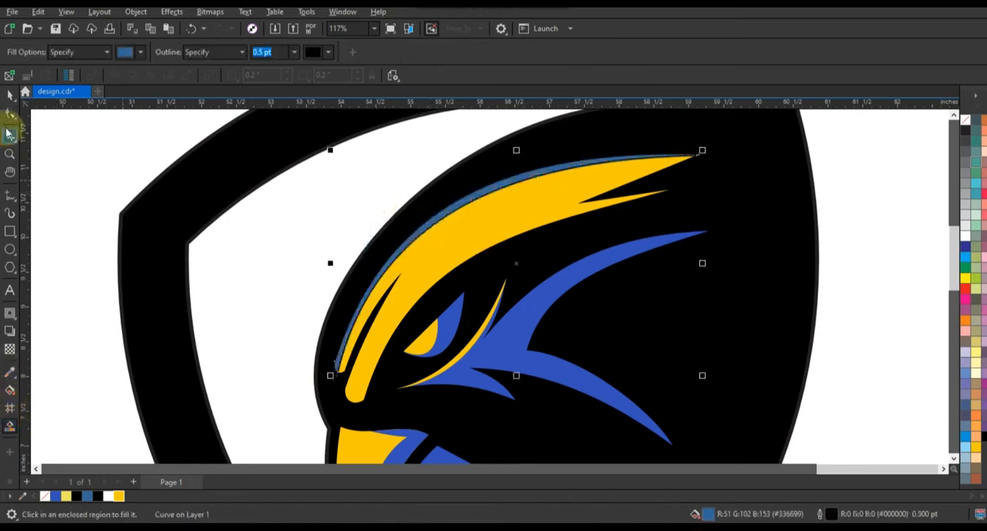
pyautogui.click(10, 97)
pyautogui.click(965, 238)
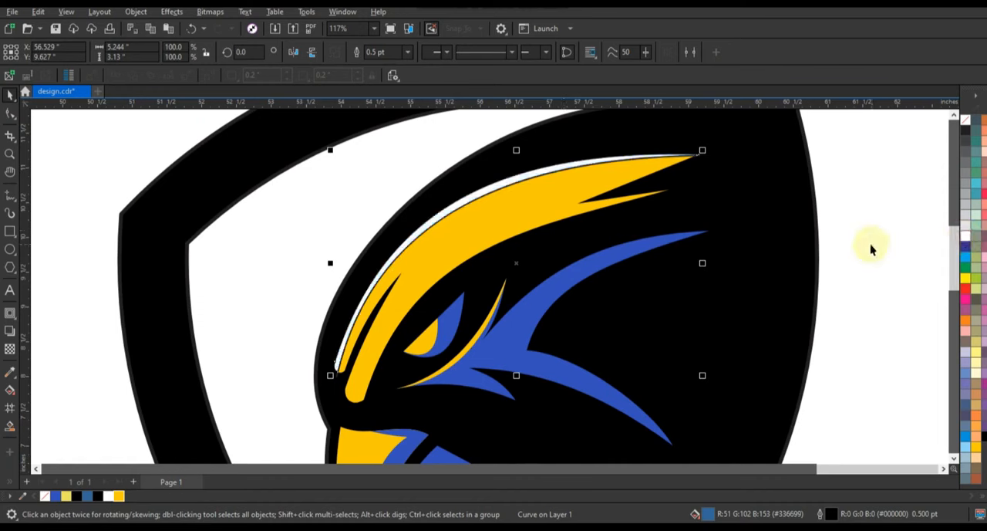
# Draw a 2.0 pt Freehand line from the crest's lower rear tip to its lower front prong, ending across the prong.
pyautogui.click(10, 195)
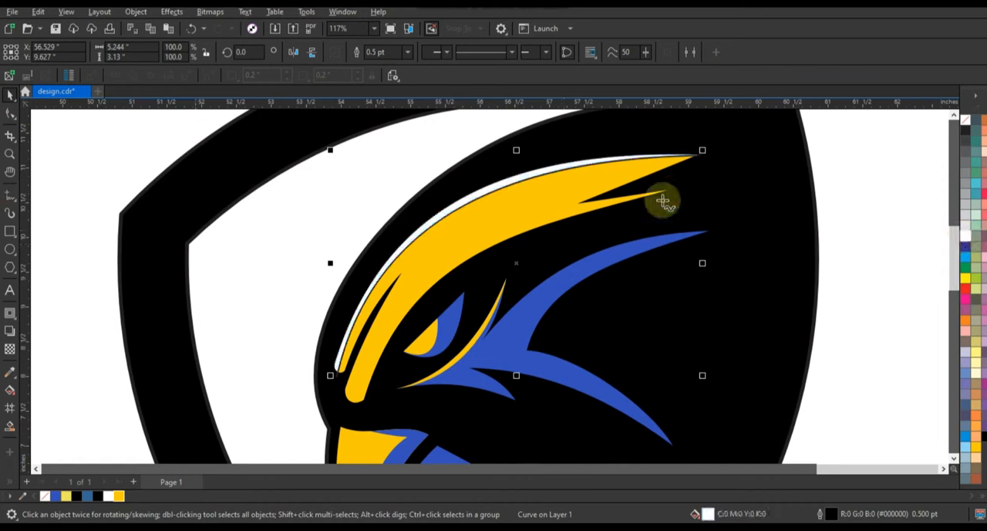
pyautogui.click(671, 190)
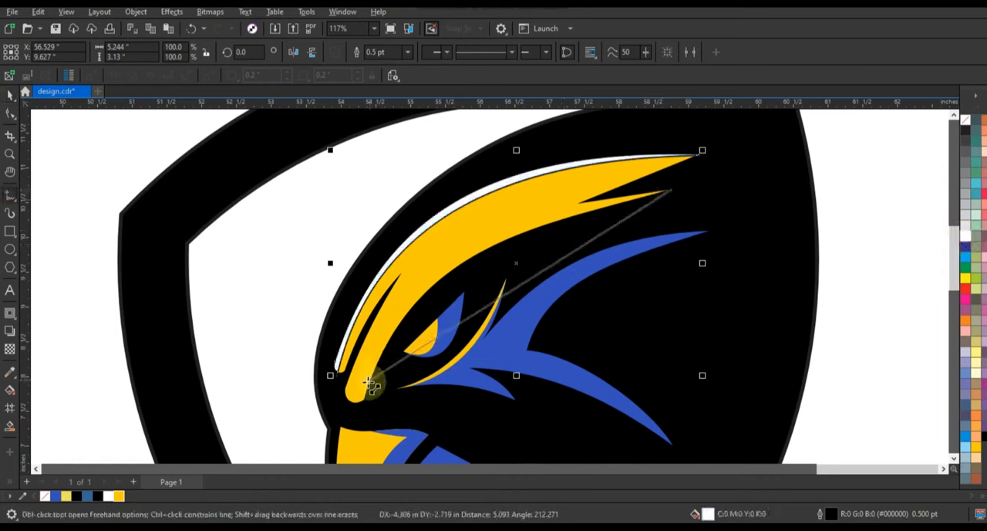
pyautogui.click(361, 390)
# Convert the two-segment line to curves and bend it just inside the crest's lower edge and around the prong's rounded end.
pyautogui.click(10, 112)
pyautogui.moveTo(301, 153)
pyautogui.mouseDown()
pyautogui.moveTo(670, 383)
pyautogui.moveTo(732, 402)
pyautogui.mouseUp()
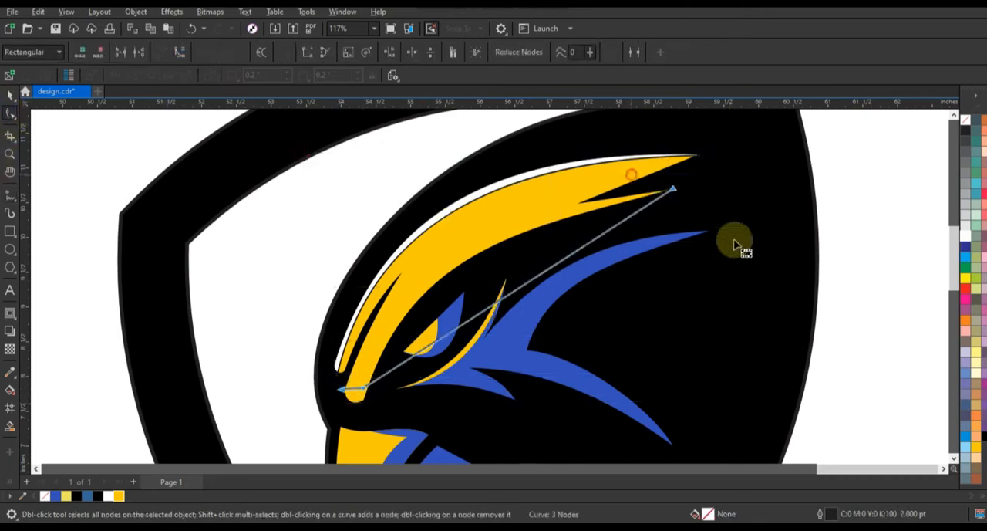
pyautogui.moveTo(569, 255); pyautogui.dragTo(394, 259)
pyautogui.moveTo(671, 189); pyautogui.dragTo(672, 191)
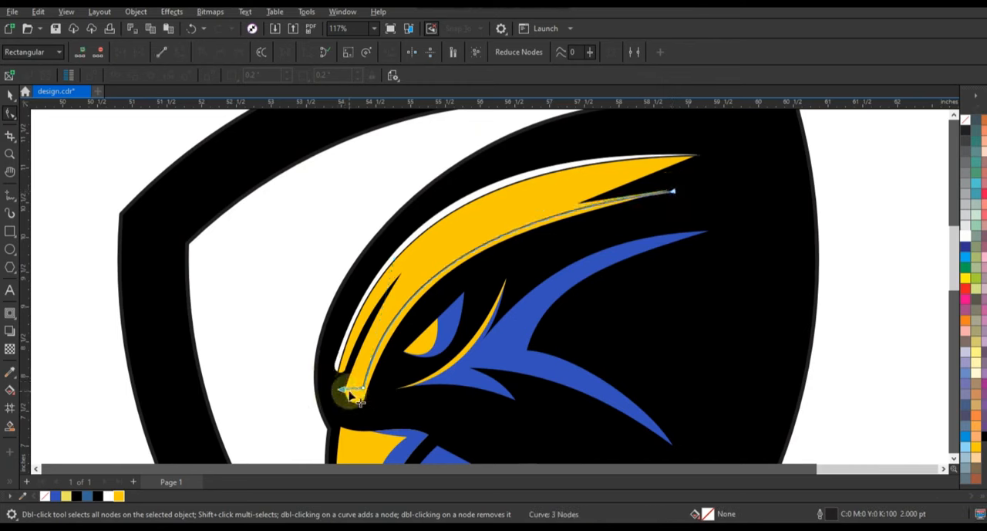
pyautogui.moveTo(355, 400); pyautogui.dragTo(368, 420)
# Smart-fill the sliver between the guide curve and the crest's lower edge and color it white.
pyautogui.click(10, 426)
pyautogui.click(10, 94)
pyautogui.click(872, 242)
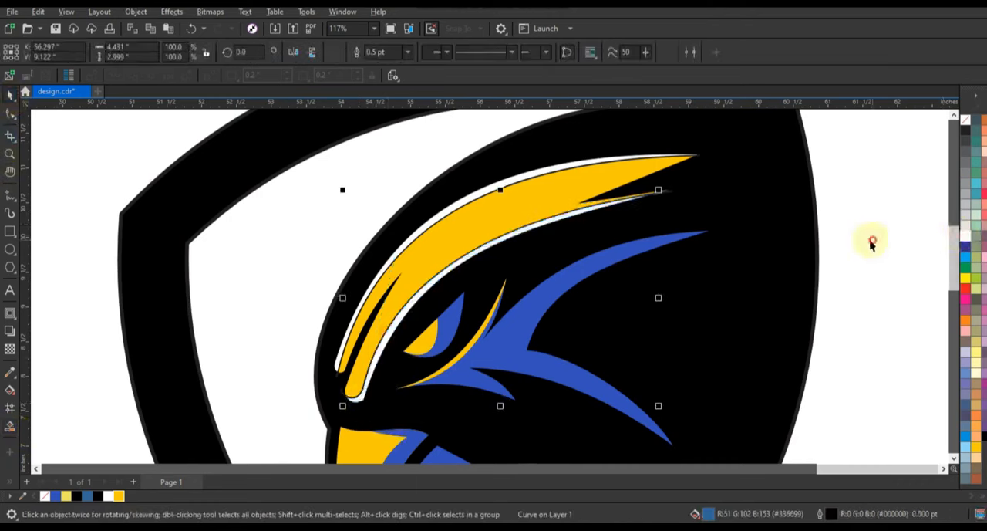
# Delete the guide curves used for the white slivers along the golden crest.
pyautogui.click(344, 396)
pyautogui.click(340, 383)
pyautogui.click(337, 383)
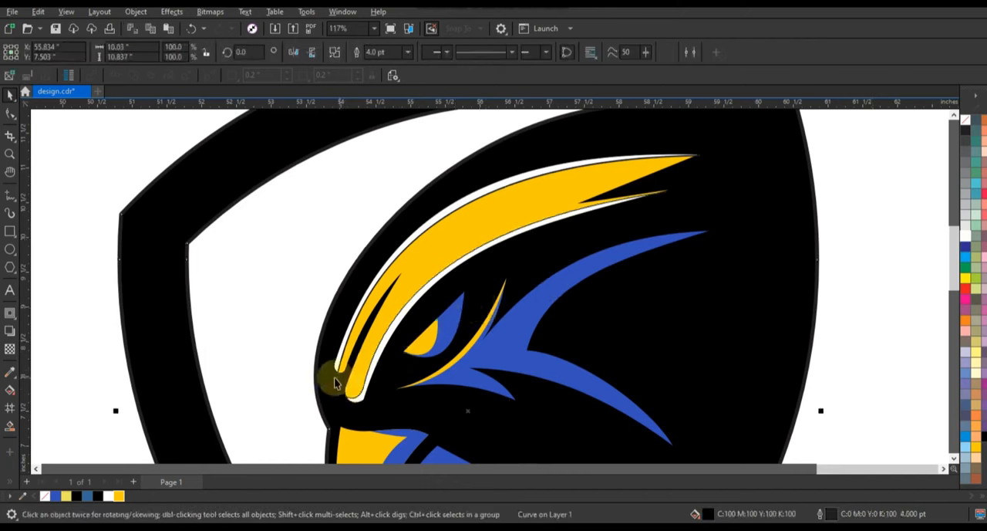
pyautogui.click(338, 378)
pyautogui.press('Delete')
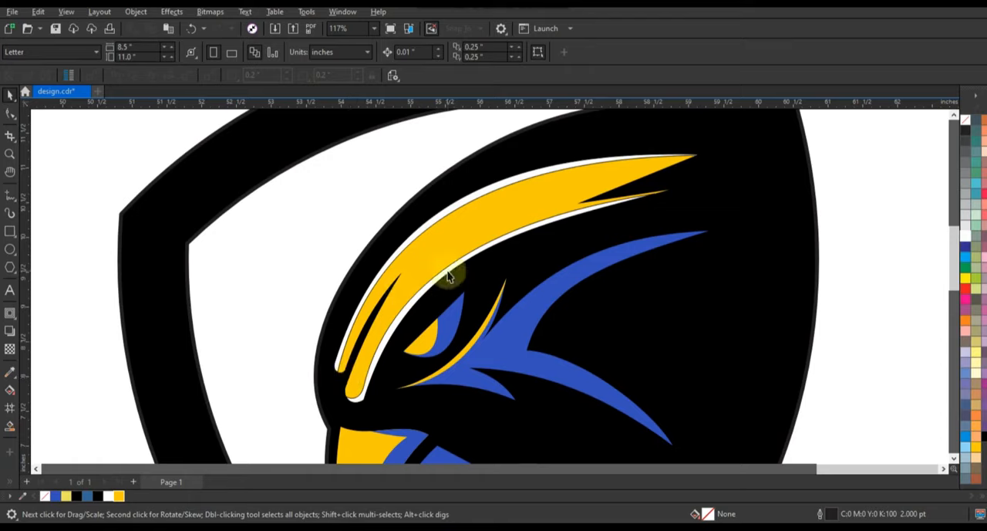
# Select all the colored detail shapes inside the eagle head and remove their outlines.
pyautogui.scroll(-4, 449, 276)
pyautogui.moveTo(606, 185); pyautogui.dragTo(393, 375)
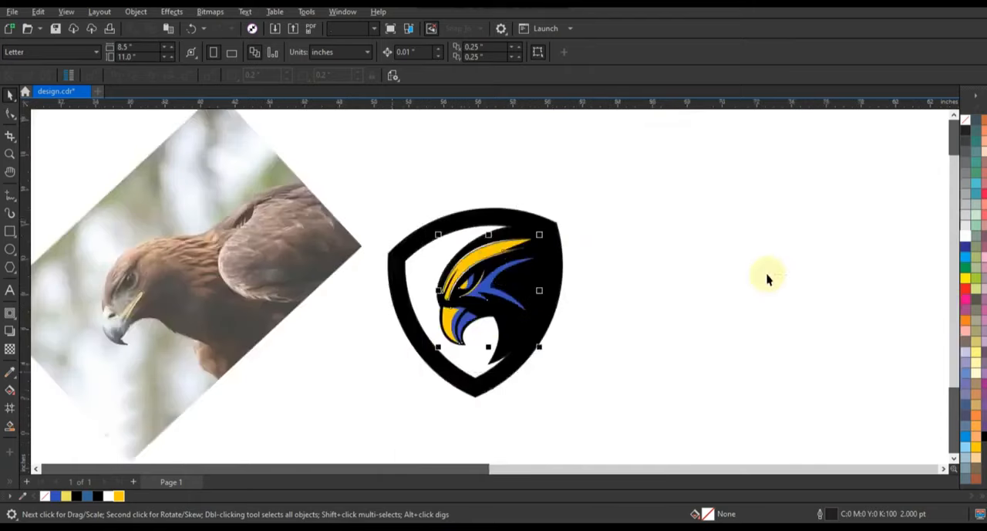
pyautogui.rightClick(962, 129)
pyautogui.click(957, 131)
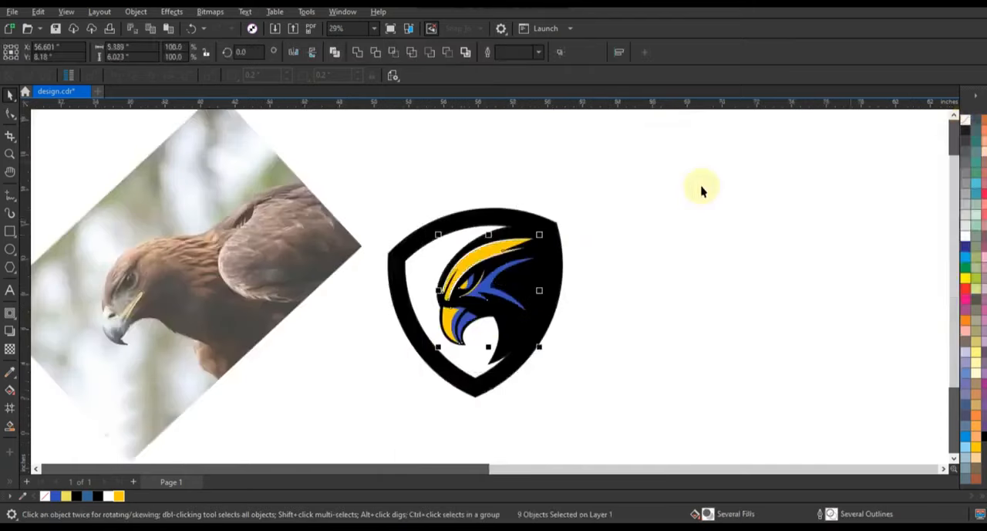
pyautogui.click(701, 189)
# Draw a three-segment 2.0 pt Freehand line from the shield's upper inner edge through the white gap to its lower front inner edge.
pyautogui.moveTo(447, 369); pyautogui.dragTo(348, 421)
pyautogui.hotkey('shift', 'F2')
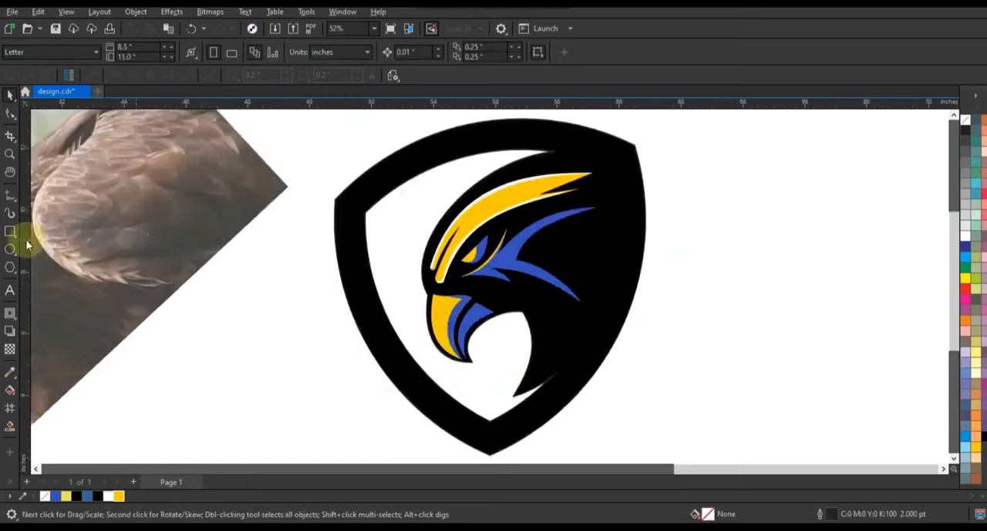
pyautogui.click(8, 195)
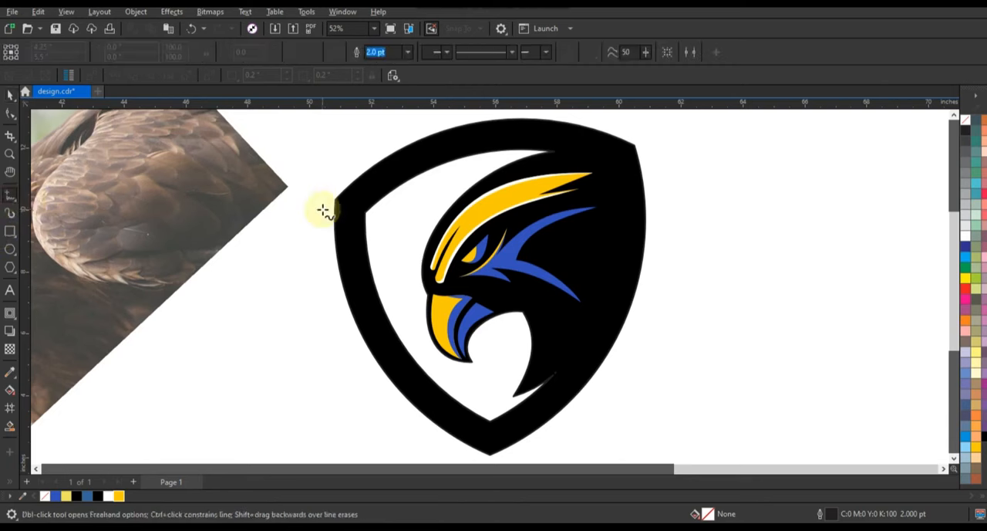
pyautogui.click(438, 158)
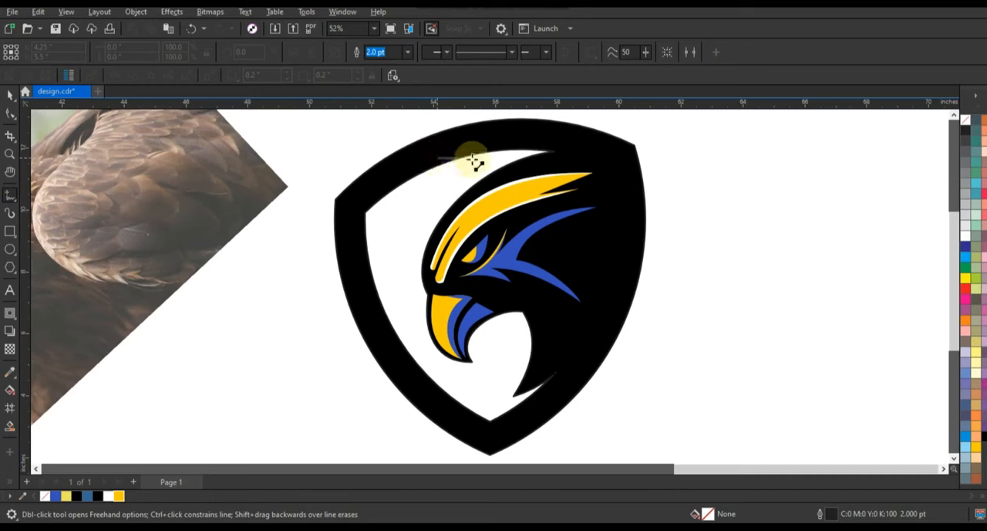
pyautogui.click(489, 159)
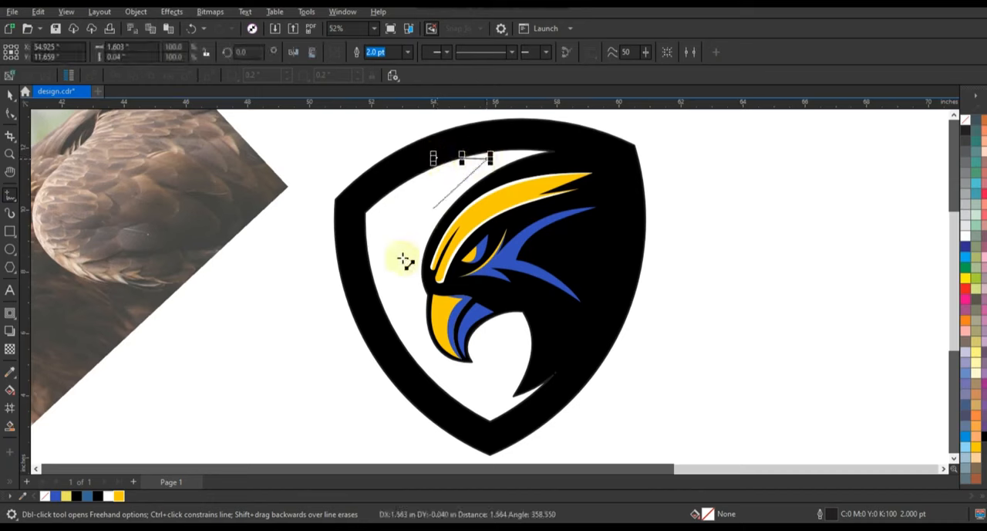
pyautogui.click(414, 348)
pyautogui.doubleClick(384, 310)
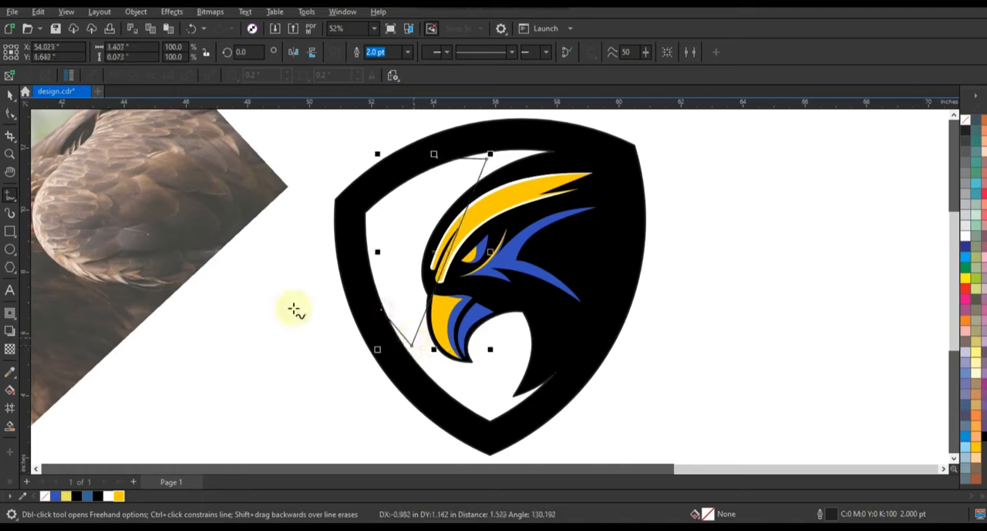
# Convert the new line to curves, bow its long segment toward the shield's front corner, and adjust its ends over the frame's inner edge.
pyautogui.click(10, 117)
pyautogui.moveTo(347, 126); pyautogui.dragTo(533, 366)
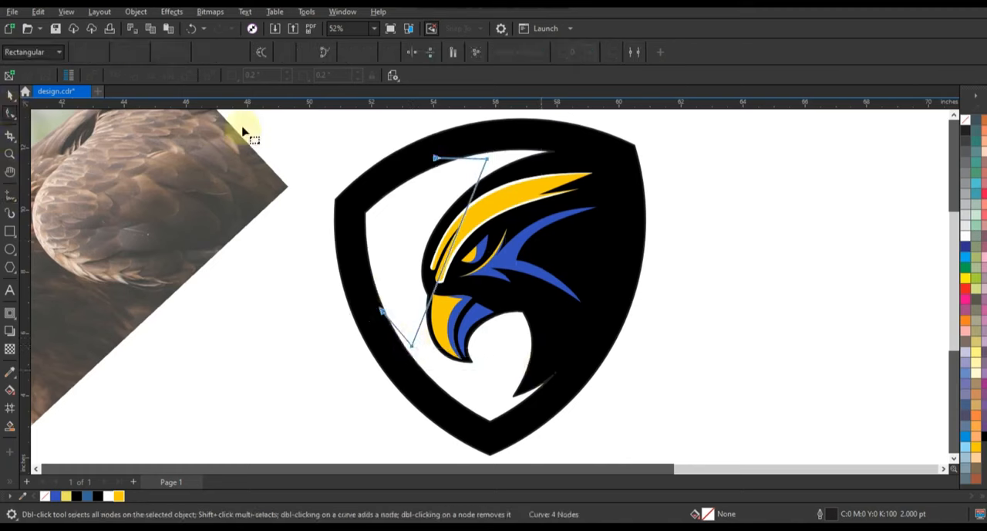
pyautogui.moveTo(526, 152); pyautogui.dragTo(378, 183)
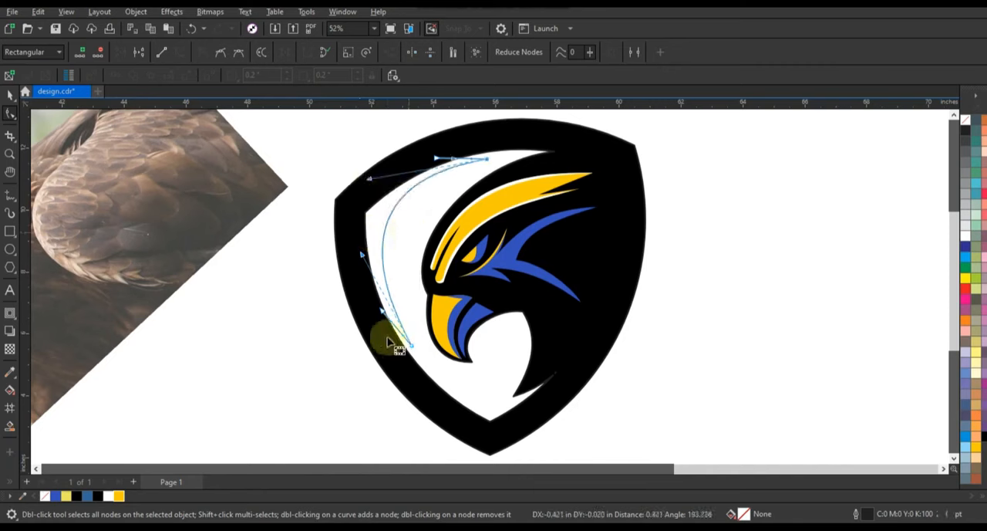
pyautogui.moveTo(398, 330); pyautogui.dragTo(398, 330)
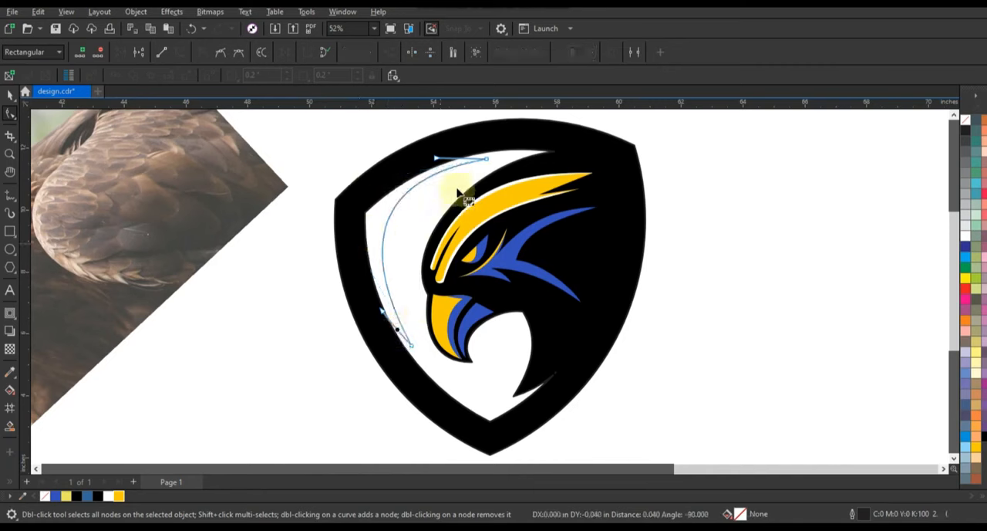
pyautogui.click(468, 157)
pyautogui.click(516, 212)
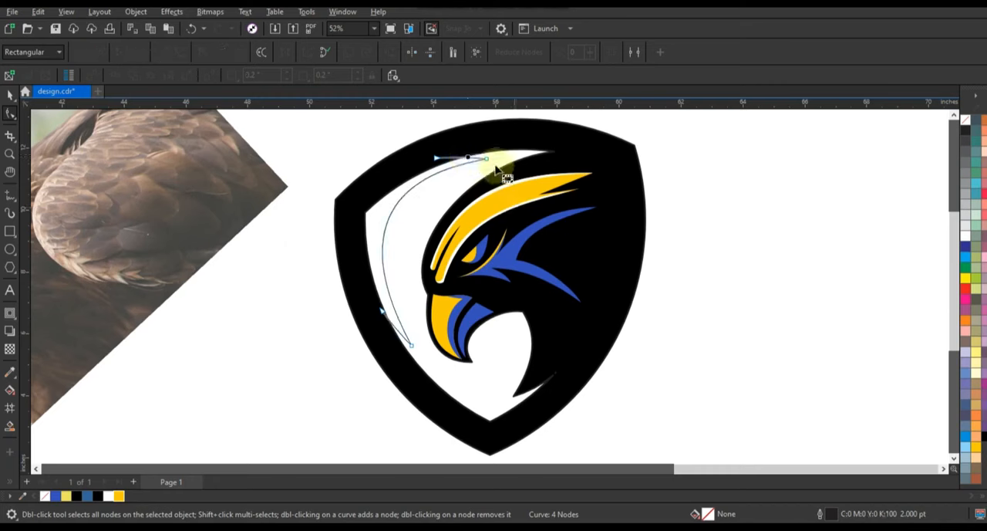
pyautogui.click(395, 333)
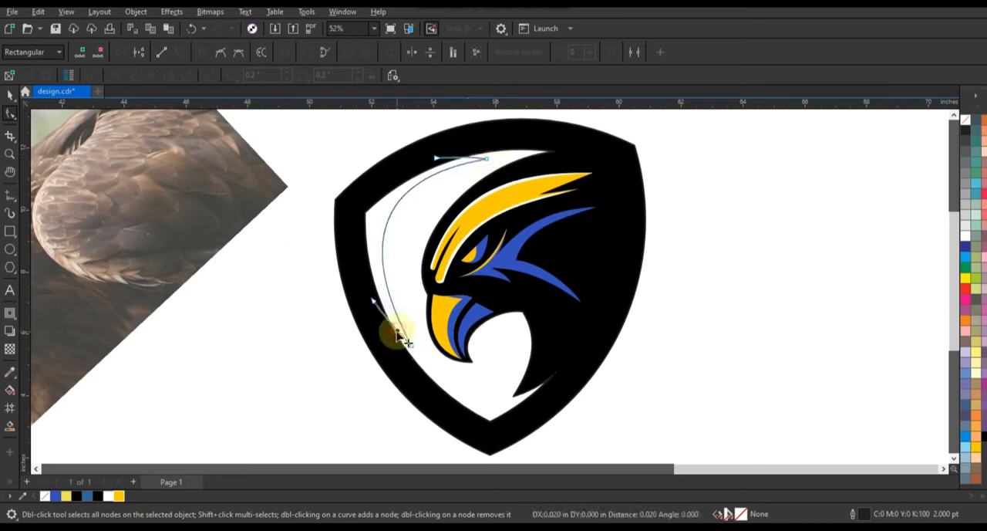
pyautogui.moveTo(373, 301); pyautogui.dragTo(373, 305)
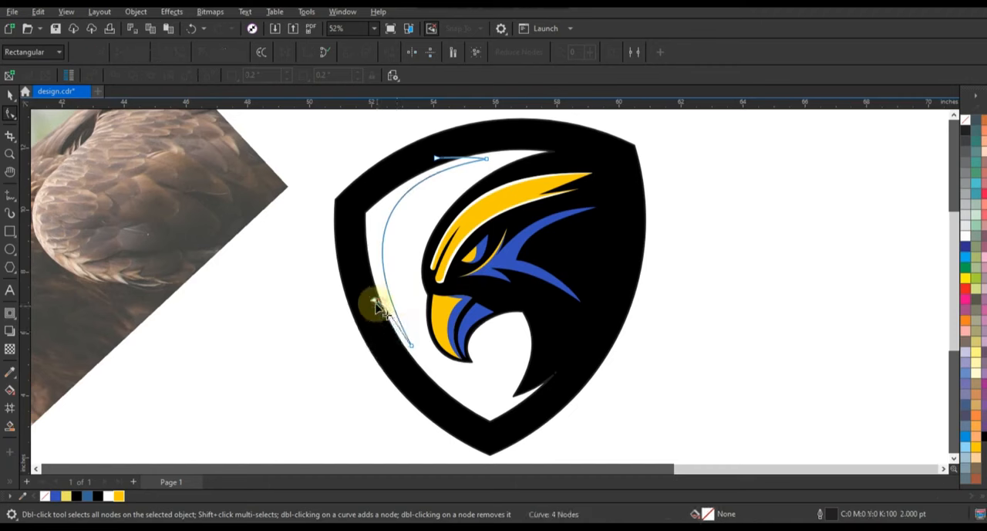
pyautogui.hotkey('ctrl', 'z')
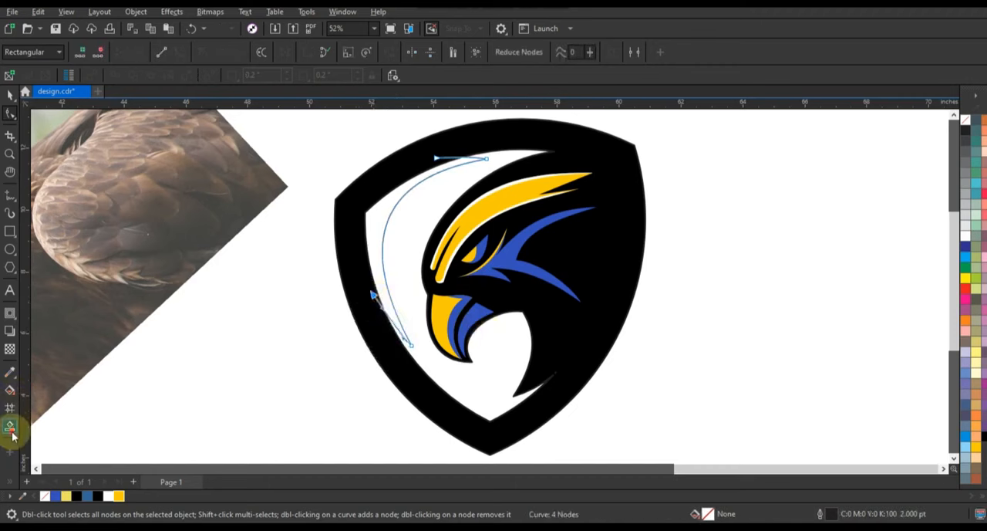
# Smart-fill the area between the bowed curve and the shield's inner front edge, and weld the filled shape to the black shield.
pyautogui.click(10, 426)
pyautogui.click(373, 225)
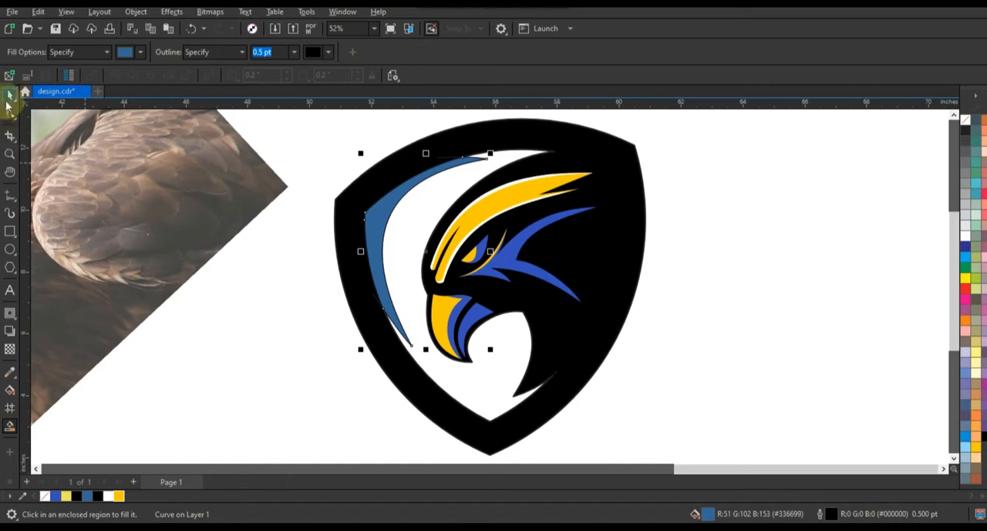
pyautogui.click(9, 94)
pyautogui.keyDown('shift'); pyautogui.click(580, 145); pyautogui.keyUp('shift')
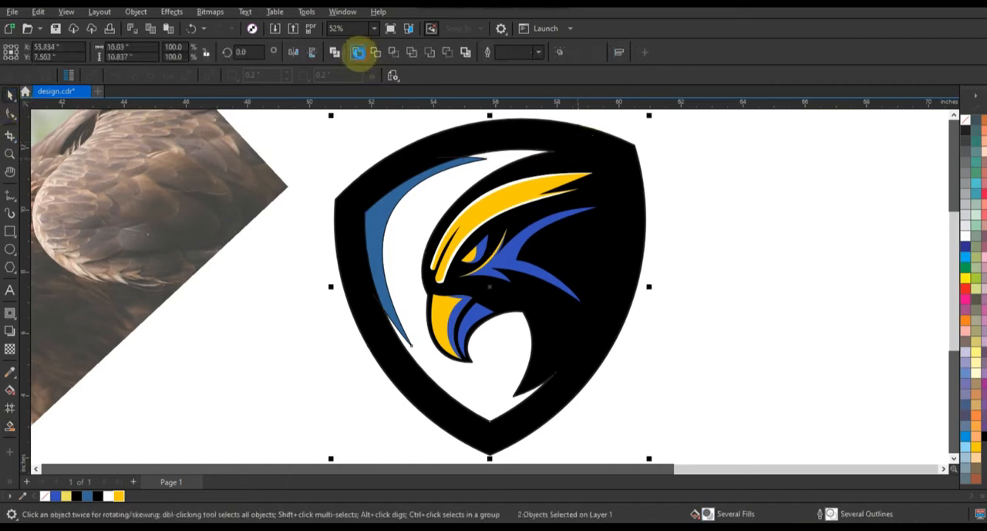
pyautogui.click(358, 51)
pyautogui.click(739, 199)
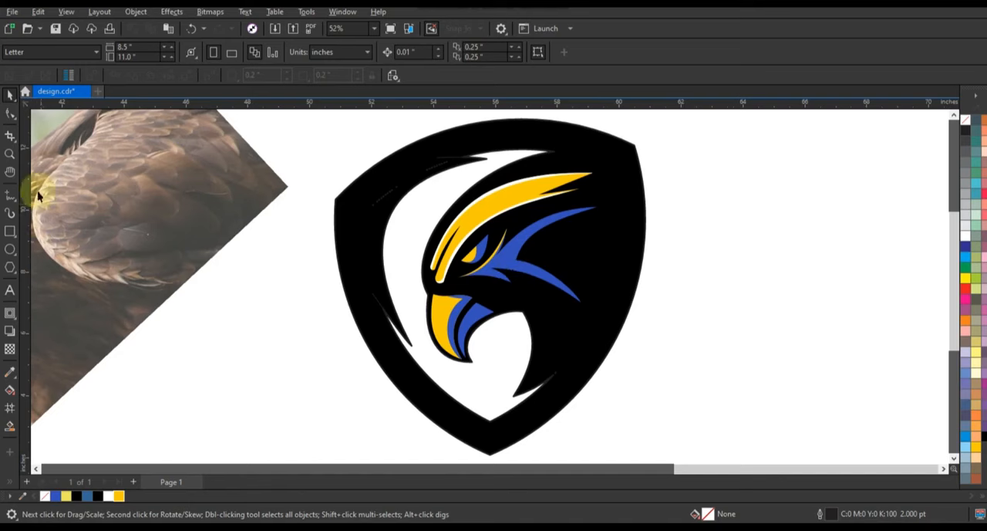
# Draw a two-segment 2.0 pt Freehand line from the shield's upper rear corner to just beyond its upper front edge and back over the frame.
pyautogui.click(10, 194)
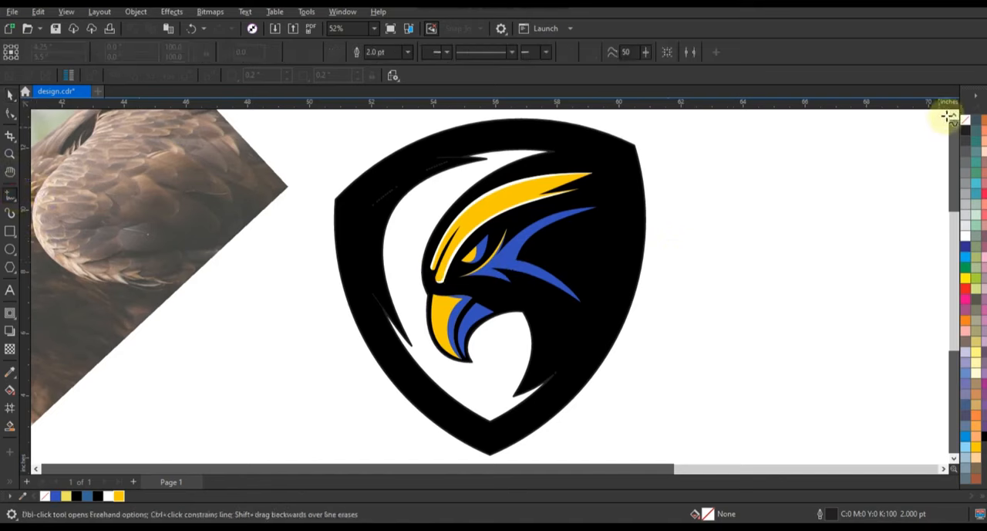
pyautogui.scroll(1, 948, 117)
pyautogui.click(633, 180)
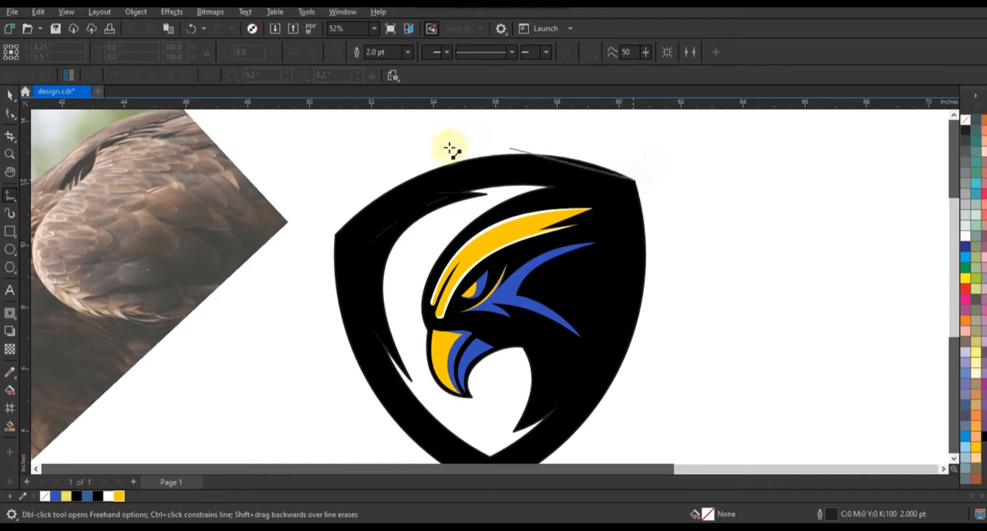
pyautogui.click(395, 164)
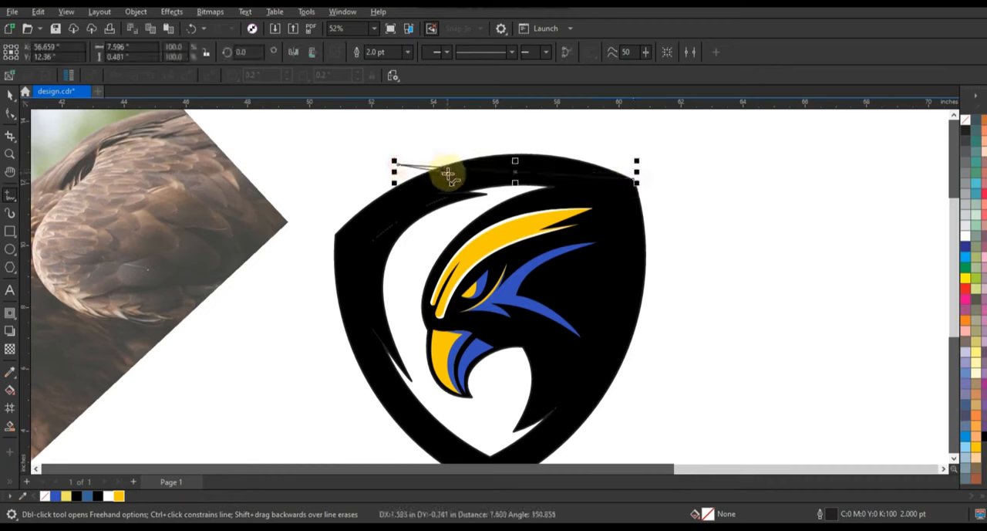
pyautogui.click(449, 175)
# Convert the line to curves, bow its long segment along the shield's upper edge, and adjust the front tip and short segment into a spike.
pyautogui.click(10, 113)
pyautogui.moveTo(280, 156); pyautogui.dragTo(690, 217)
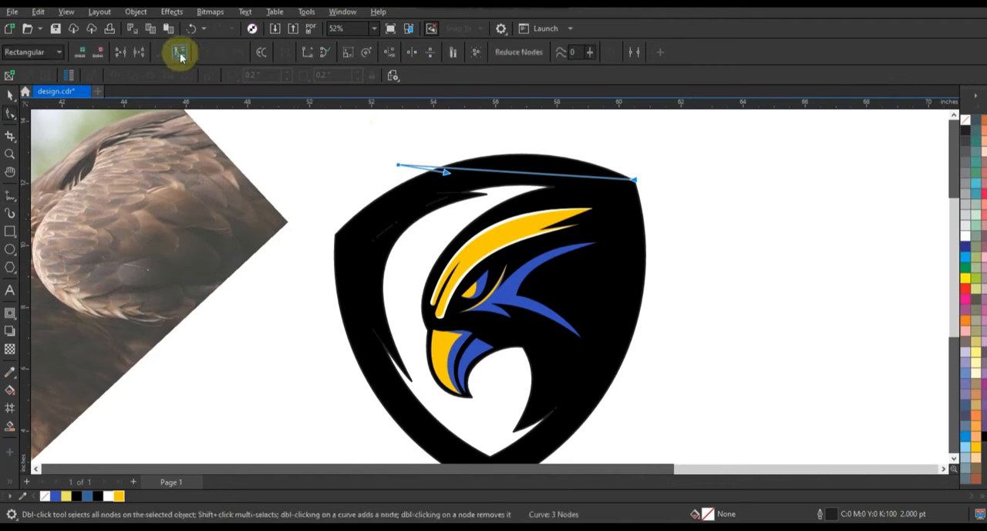
pyautogui.click(179, 54)
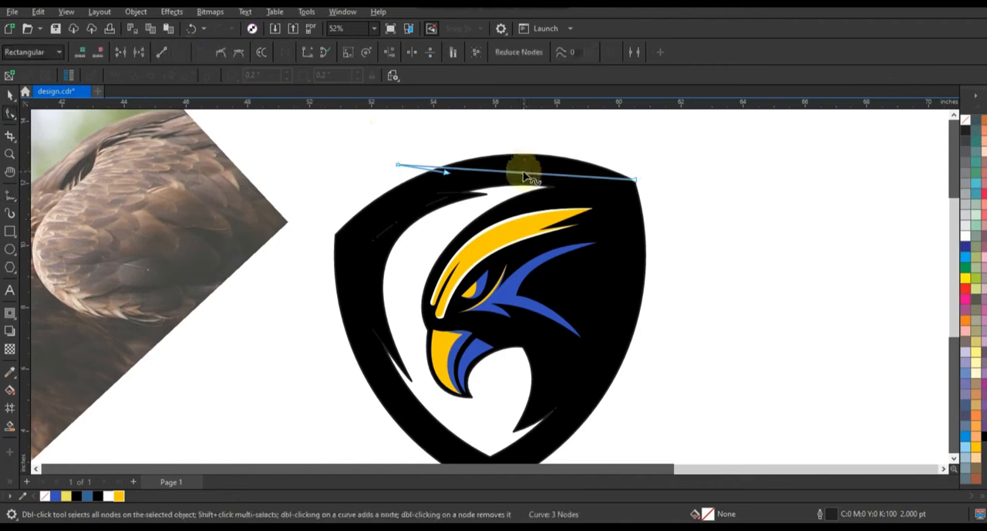
pyautogui.moveTo(522, 177); pyautogui.dragTo(522, 156)
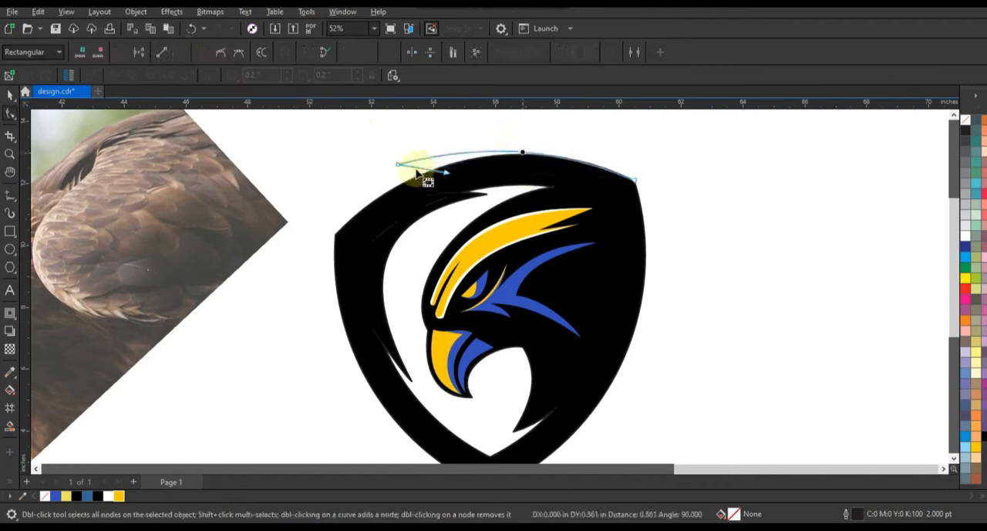
pyautogui.moveTo(447, 173); pyautogui.dragTo(405, 164)
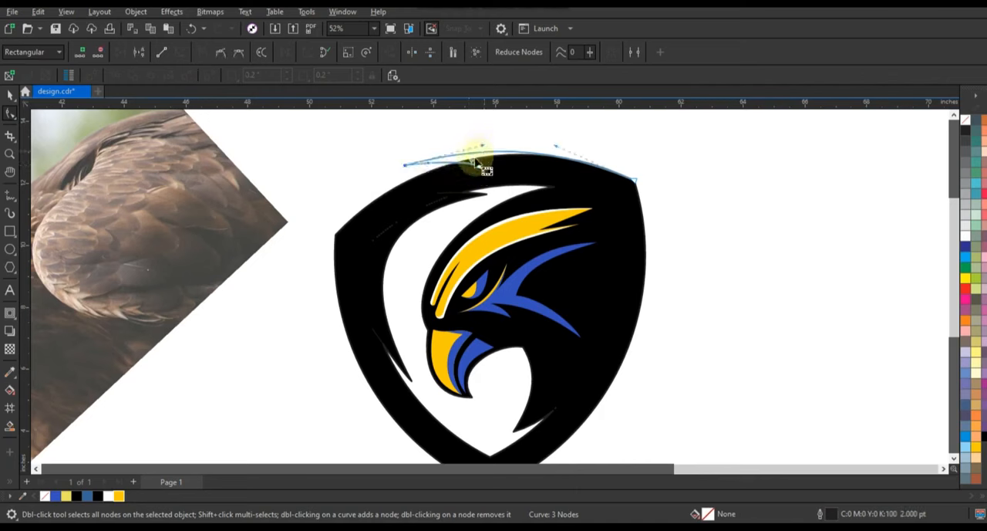
pyautogui.moveTo(480, 170)
pyautogui.mouseDown()
pyautogui.moveTo(484, 161)
pyautogui.moveTo(469, 154)
pyautogui.mouseUp()
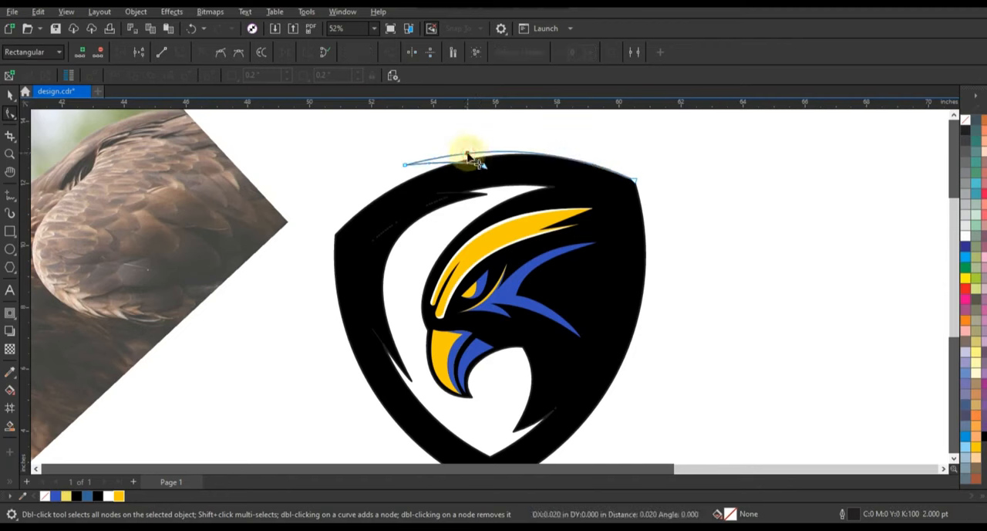
# Add a short line at the shield's upper rear corner and smart-fill the spike above the upper edge, coloring it black.
pyautogui.click(10, 194)
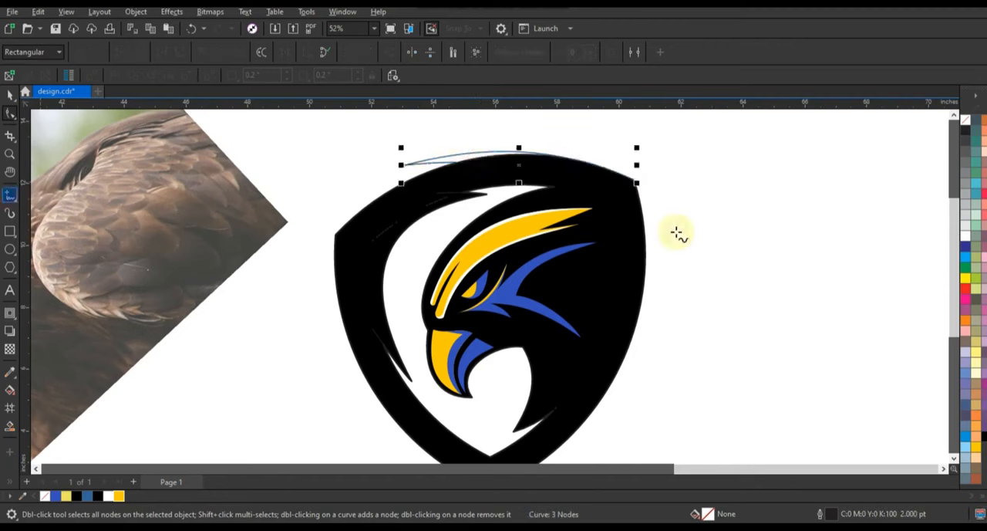
pyautogui.press('F5')
pyautogui.click(624, 196)
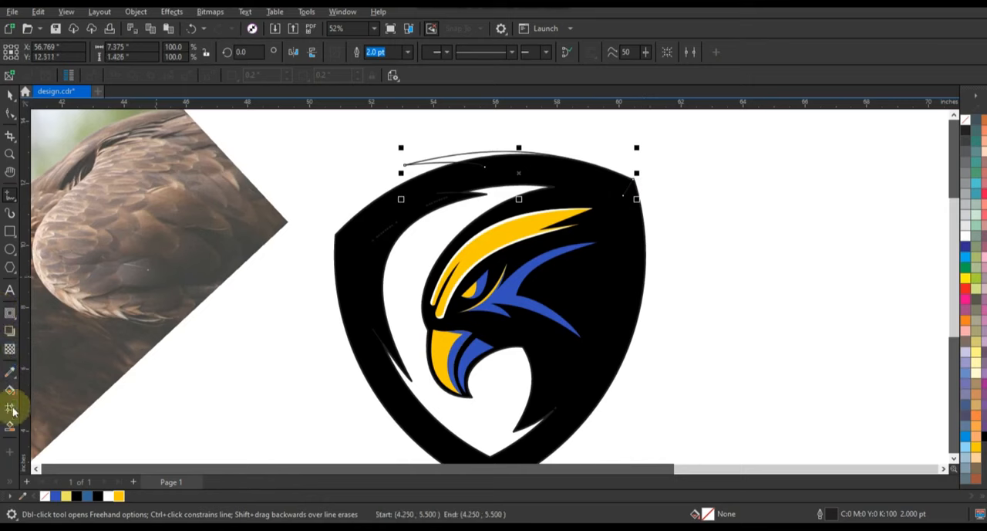
pyautogui.click(456, 158)
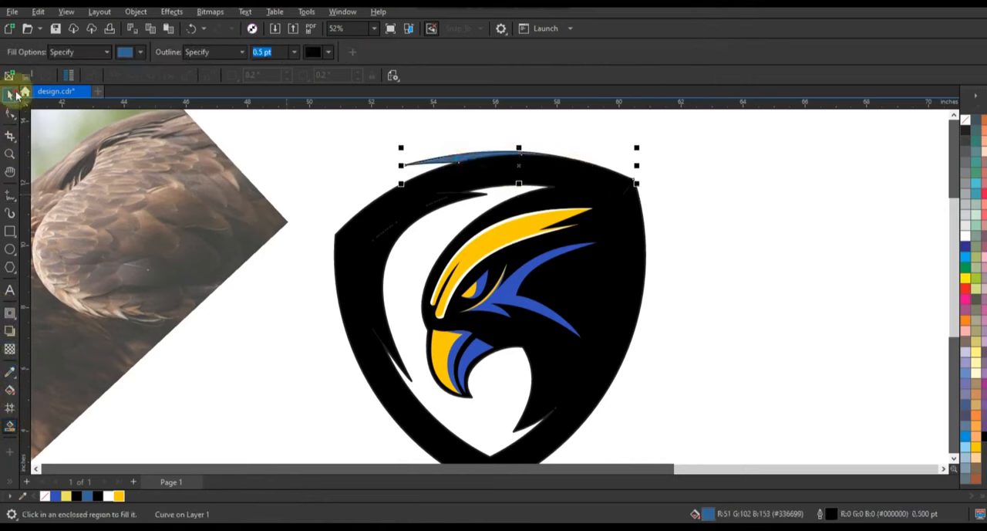
pyautogui.click(10, 95)
pyautogui.click(99, 498)
pyautogui.click(774, 320)
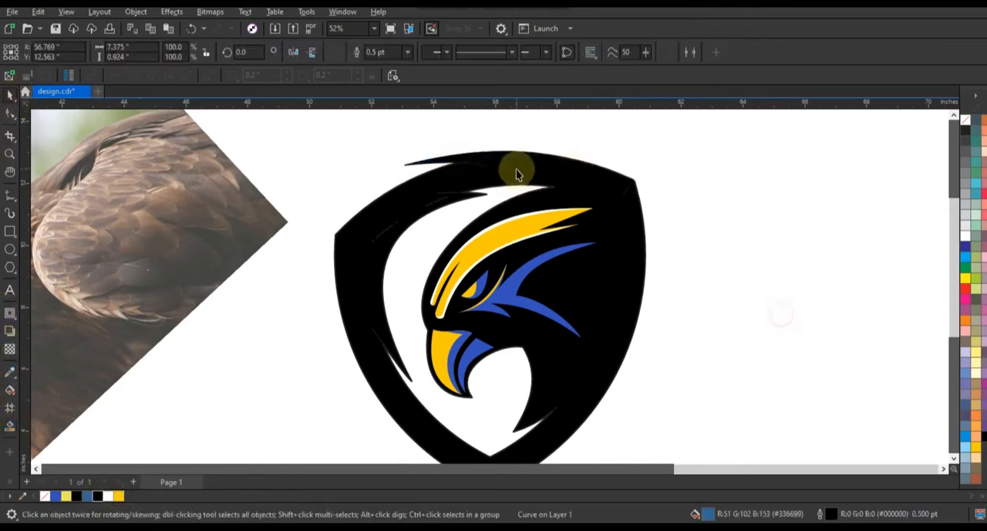
# Draw a narrow closed 2.0 pt Freehand triangle along the shield's lower rear edge, its tip extending beyond the frame near the bottom point.
pyautogui.scroll(-2, 514, 173)
pyautogui.click(9, 154)
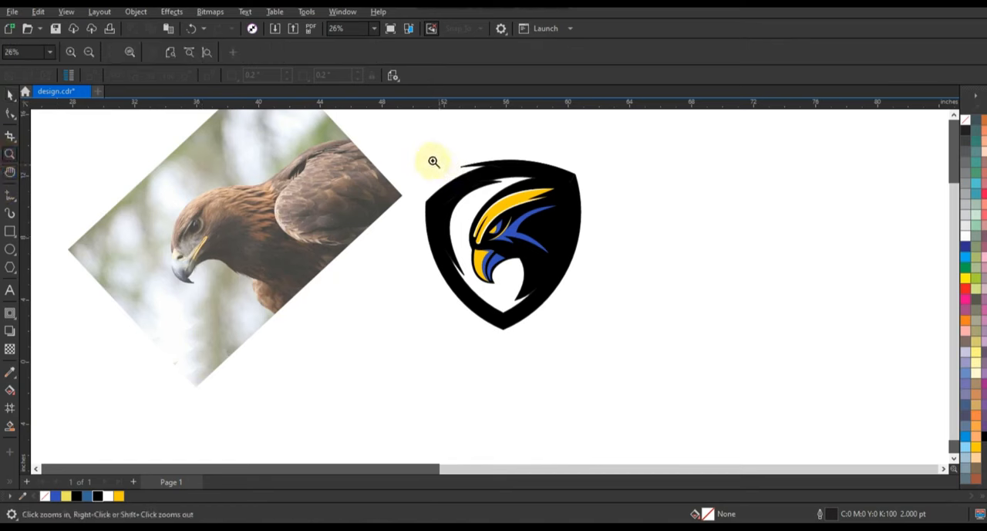
pyautogui.moveTo(526, 282); pyautogui.dragTo(649, 371)
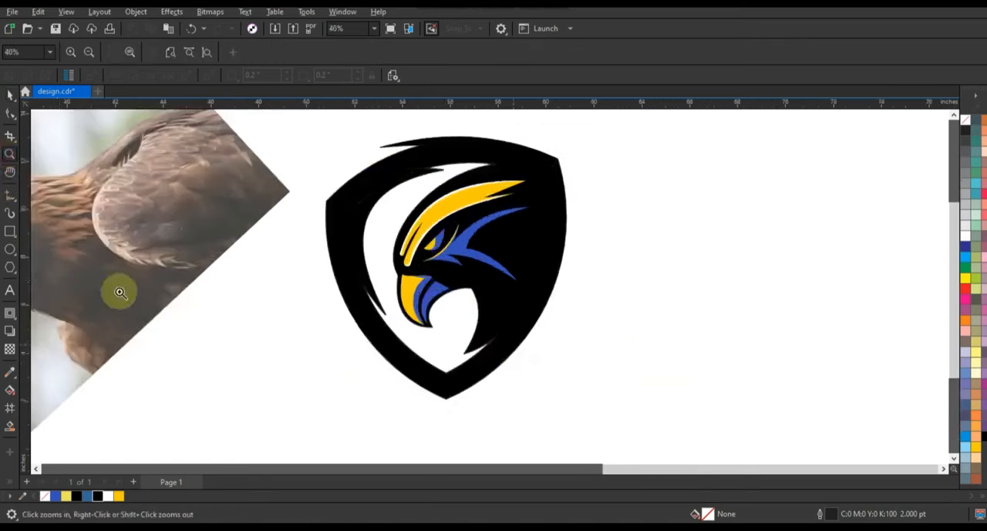
pyautogui.click(9, 193)
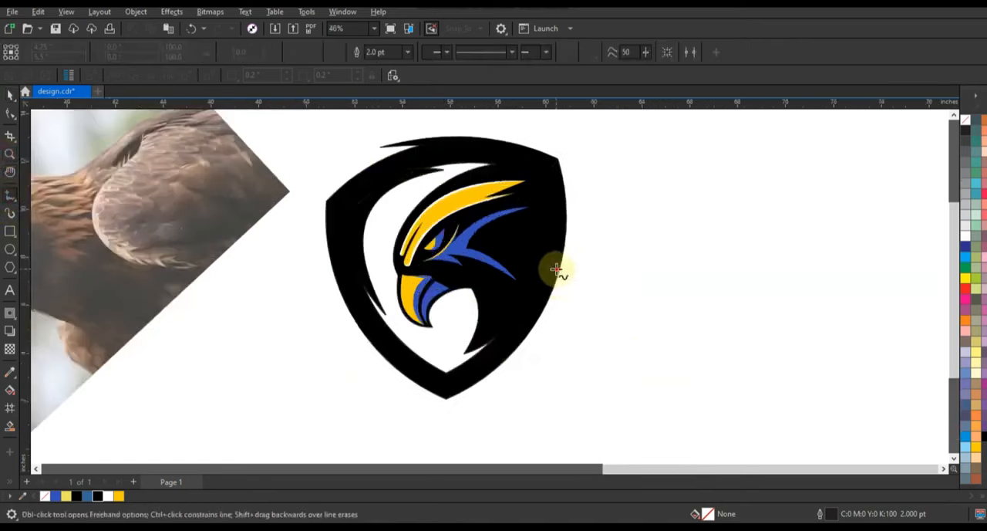
pyautogui.click(557, 270)
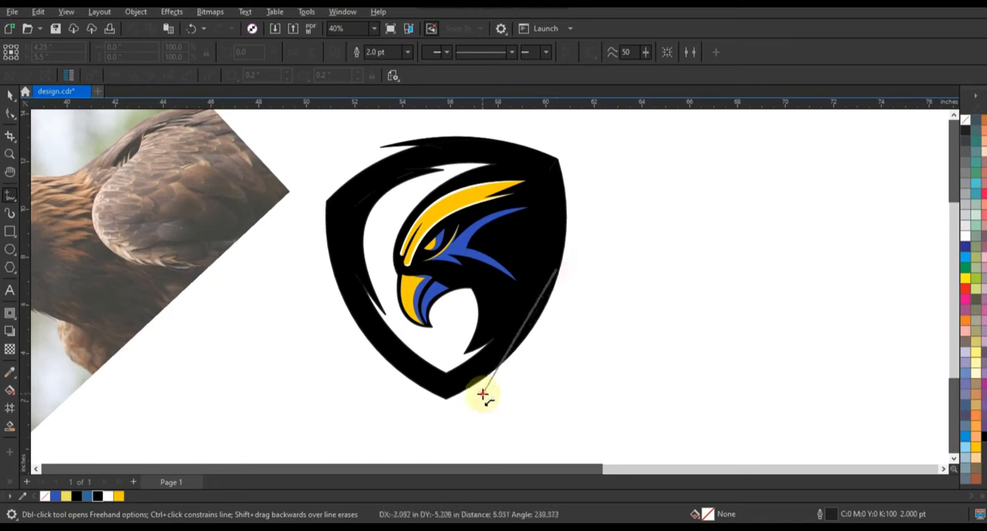
pyautogui.doubleClick(483, 395)
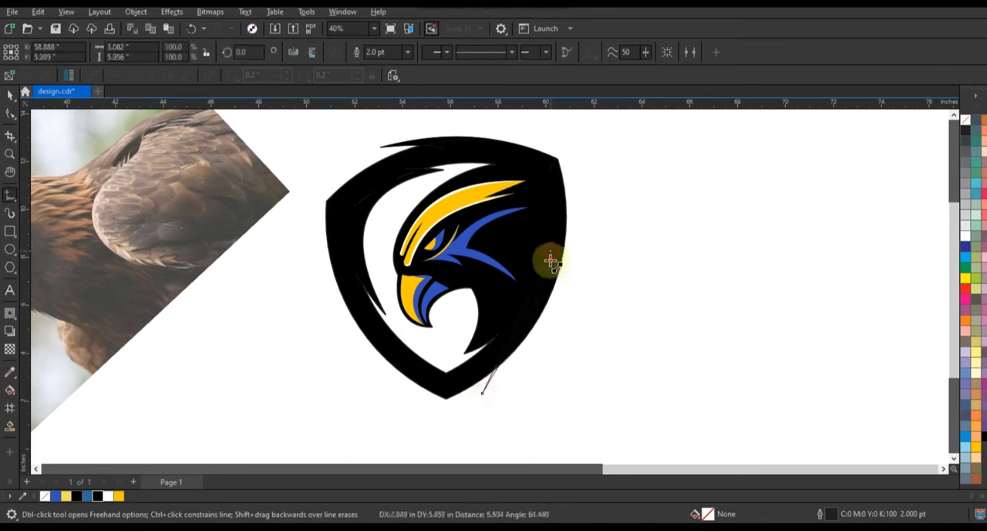
pyautogui.click(551, 263)
# Convert the narrow triangle to curves, bow its long sides along the shield's lower rear edge, and fill it black.
pyautogui.press('F10')
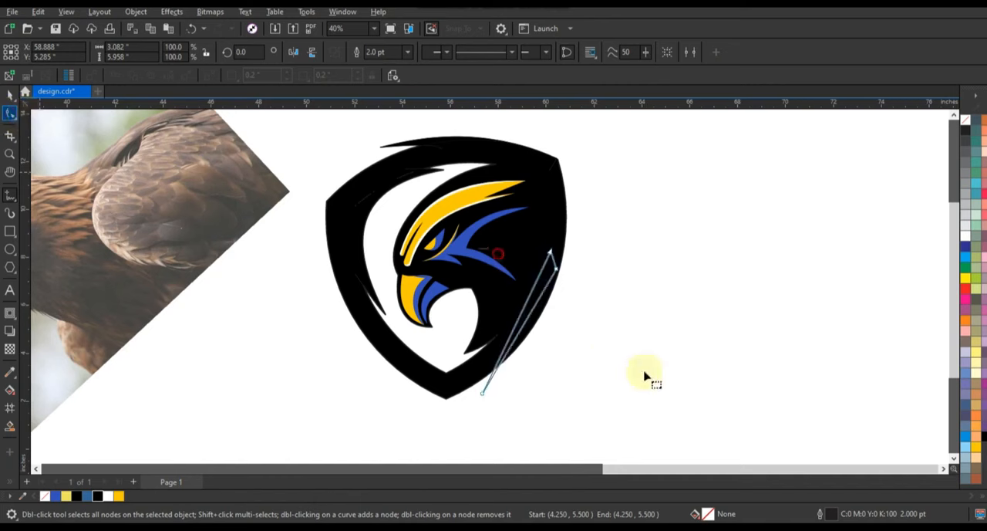
pyautogui.moveTo(639, 411); pyautogui.dragTo(639, 411)
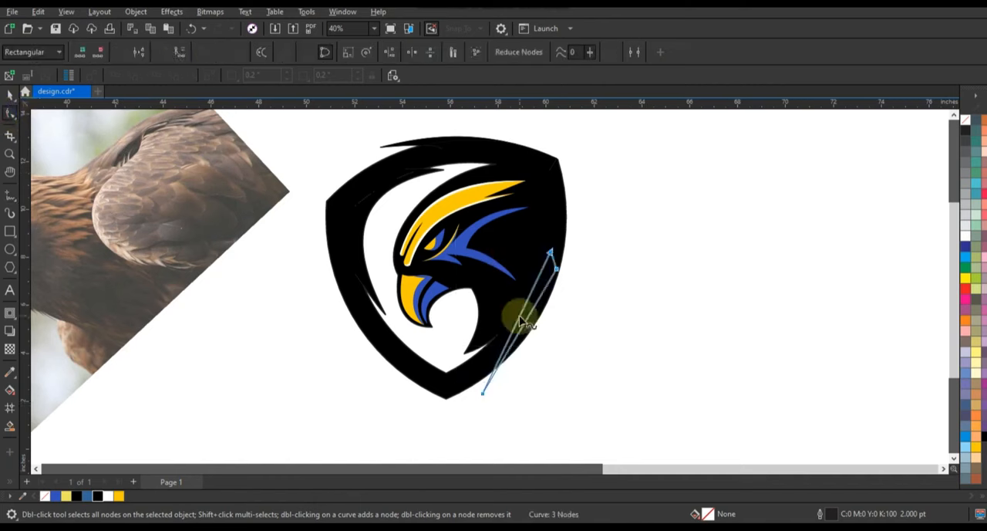
pyautogui.moveTo(528, 322)
pyautogui.mouseDown()
pyautogui.moveTo(533, 330)
pyautogui.moveTo(560, 267)
pyautogui.moveTo(523, 326)
pyautogui.mouseUp()
pyautogui.click(9, 93)
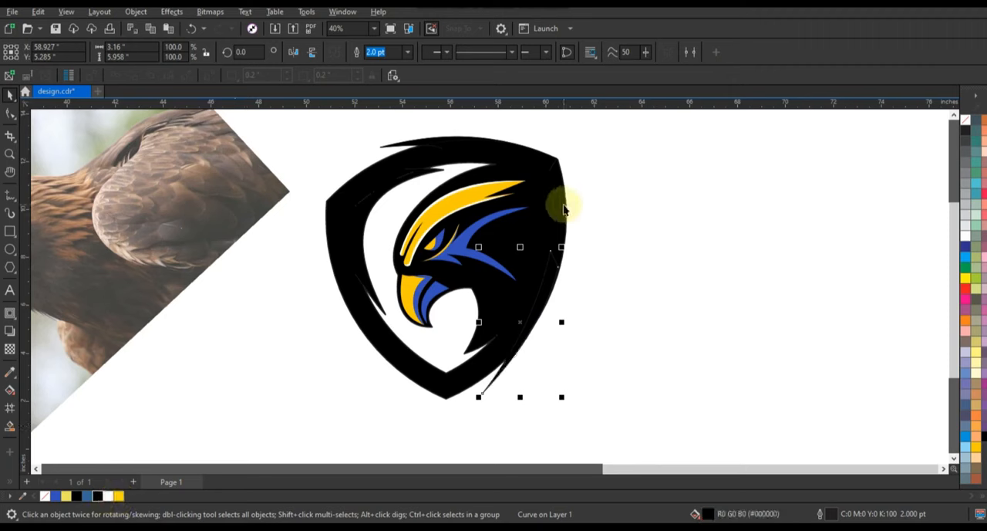
# Place a mirrored copy of the black spike on the shield's lower front edge, scaled to 68.9% and rotated slightly to follow the frame.
pyautogui.moveTo(563, 323); pyautogui.dragTo(337, 348)
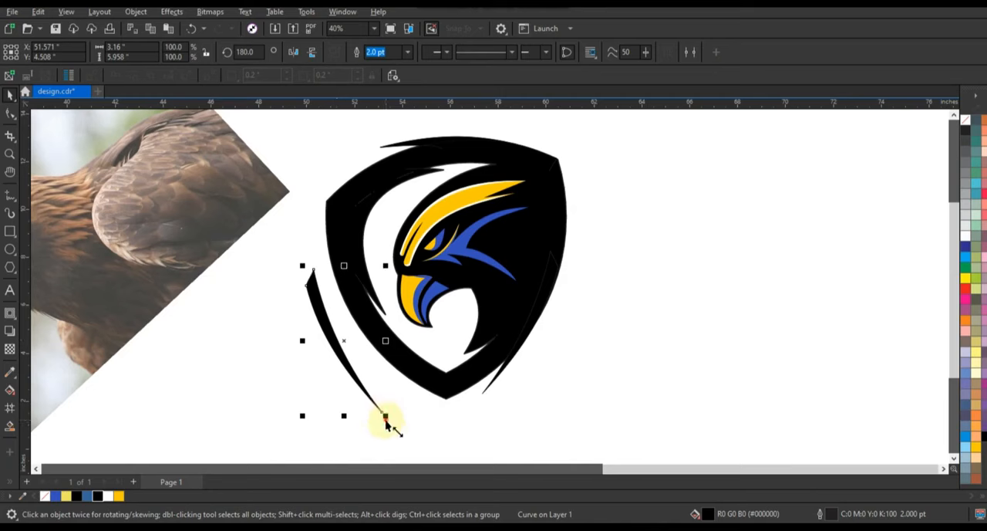
pyautogui.moveTo(386, 419); pyautogui.dragTo(373, 407)
pyautogui.moveTo(340, 345); pyautogui.dragTo(372, 345)
pyautogui.click(373, 346)
pyautogui.moveTo(406, 398)
pyautogui.mouseDown()
pyautogui.moveTo(414, 393)
pyautogui.moveTo(403, 395)
pyautogui.mouseUp()
pyautogui.click(399, 379)
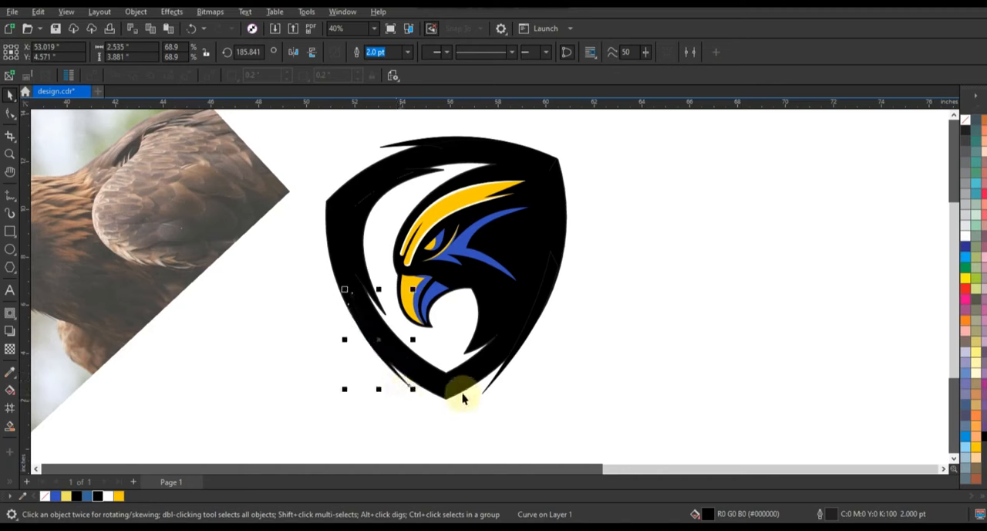
# Weld the two lower black spikes to the shield frame.
pyautogui.keyDown('shift'); pyautogui.click(379, 165); pyautogui.keyUp('shift')
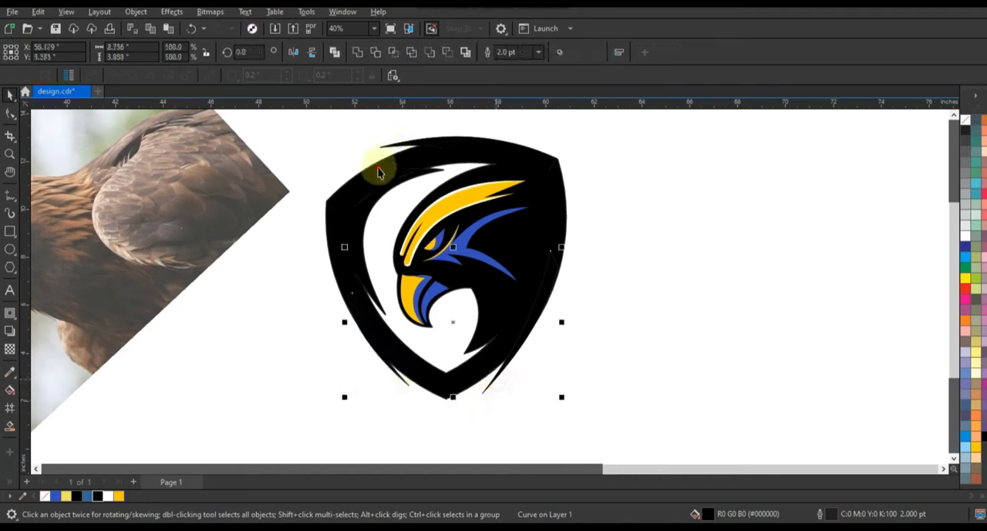
pyautogui.click(358, 55)
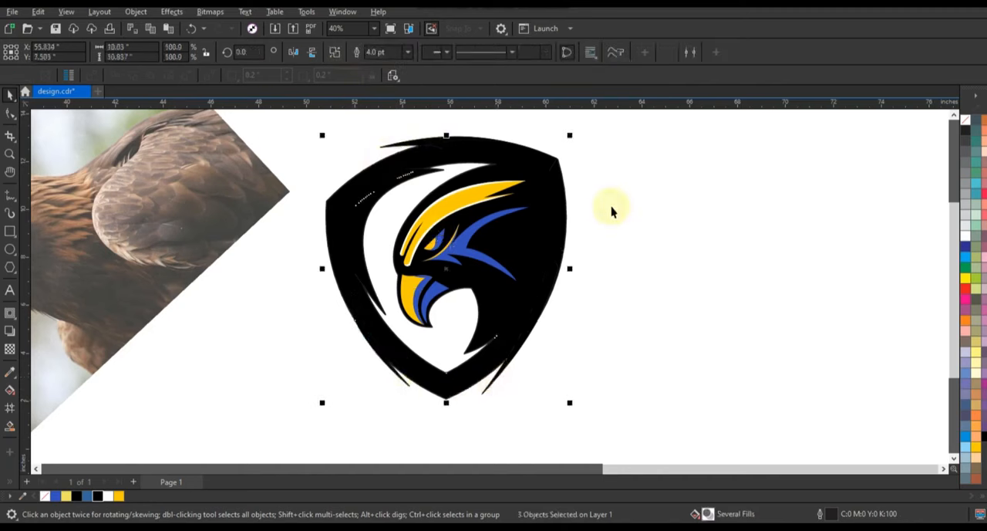
pyautogui.click(638, 207)
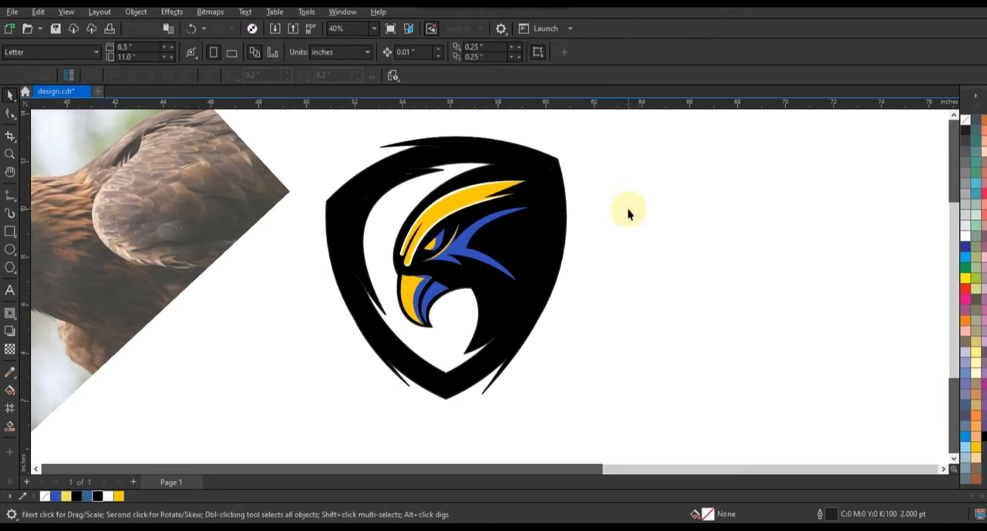
# Draw a closed two-segment 2.0 pt Freehand line through the white gap from near the shield's upper inner edge to its lower front inner edge.
pyautogui.click(10, 194)
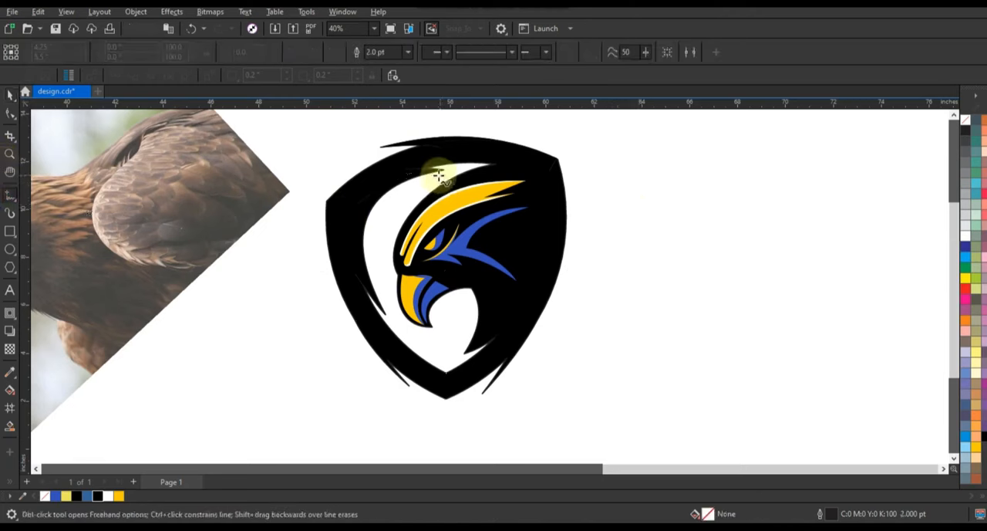
pyautogui.click(438, 176)
pyautogui.click(379, 303)
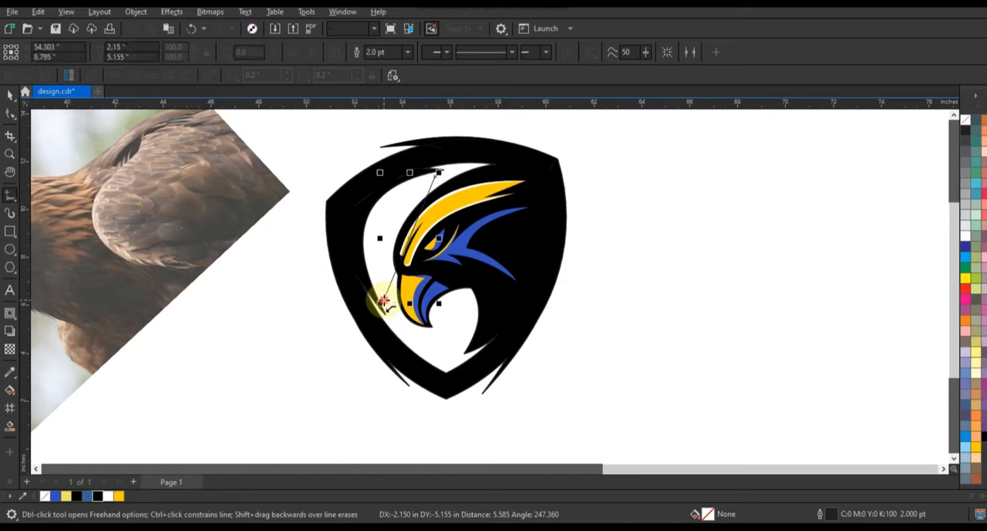
# Bow both segments of the closed line into a slim crescent inside the white gap and fill it blue (R52 G80 B187).
pyautogui.click(8, 114)
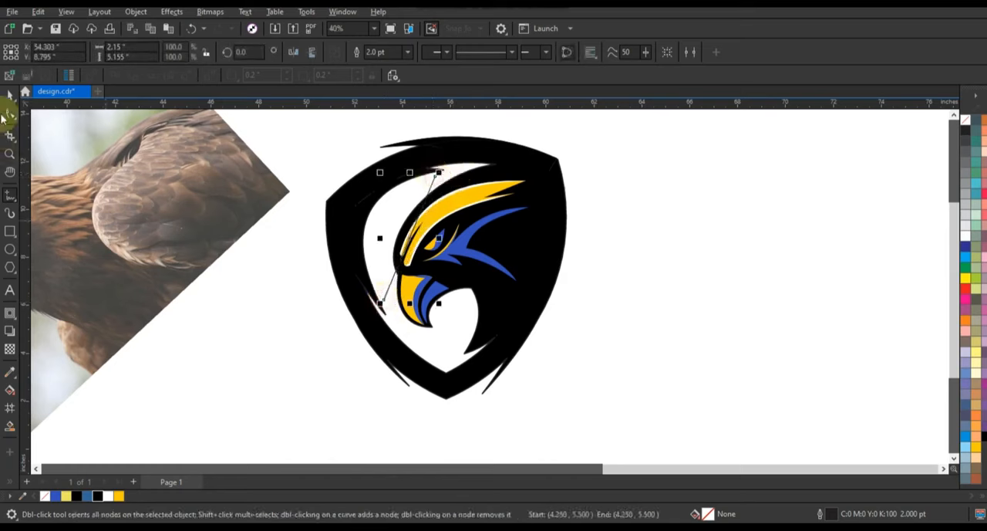
pyautogui.moveTo(291, 132); pyautogui.dragTo(486, 311)
pyautogui.hotkey('ctrl', 'z')
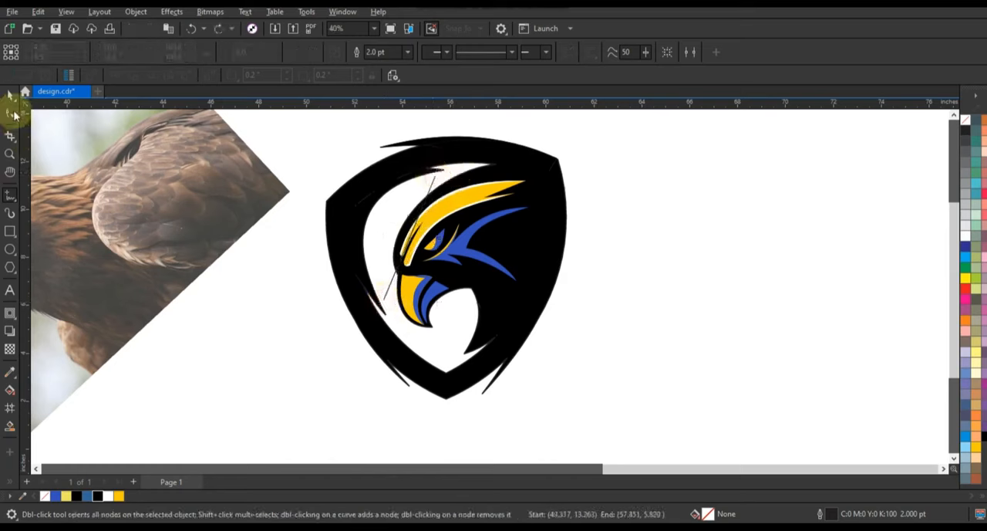
pyautogui.click(12, 114)
pyautogui.click(435, 178)
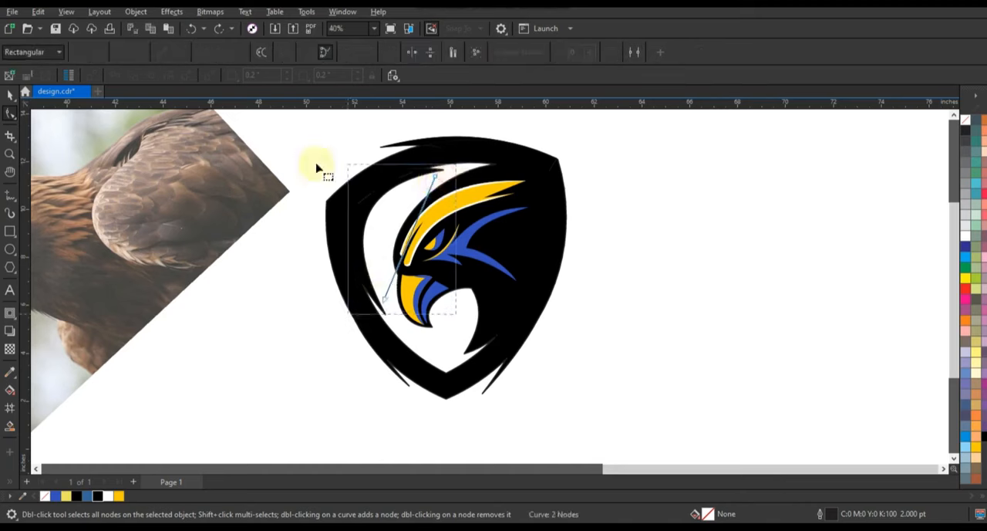
pyautogui.moveTo(406, 236); pyautogui.dragTo(386, 224)
pyautogui.click(9, 93)
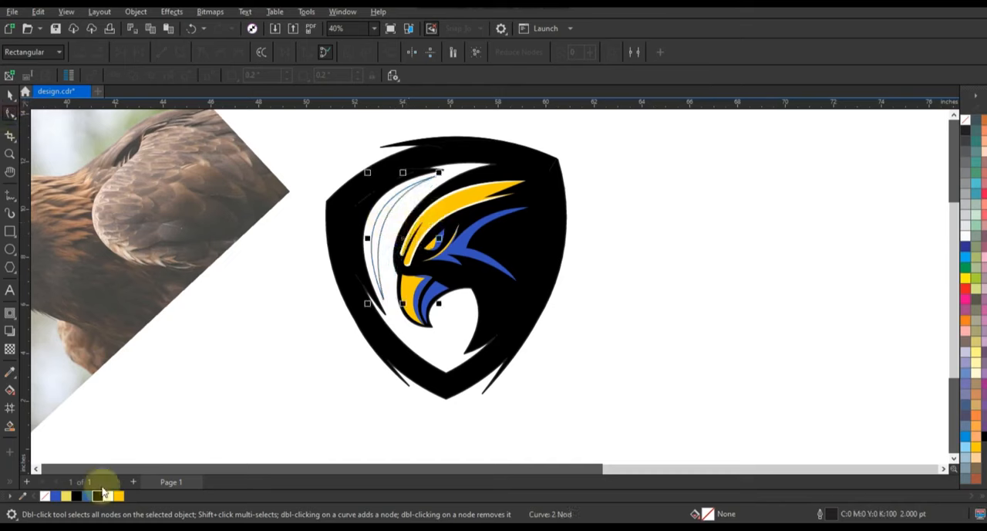
pyautogui.click(54, 495)
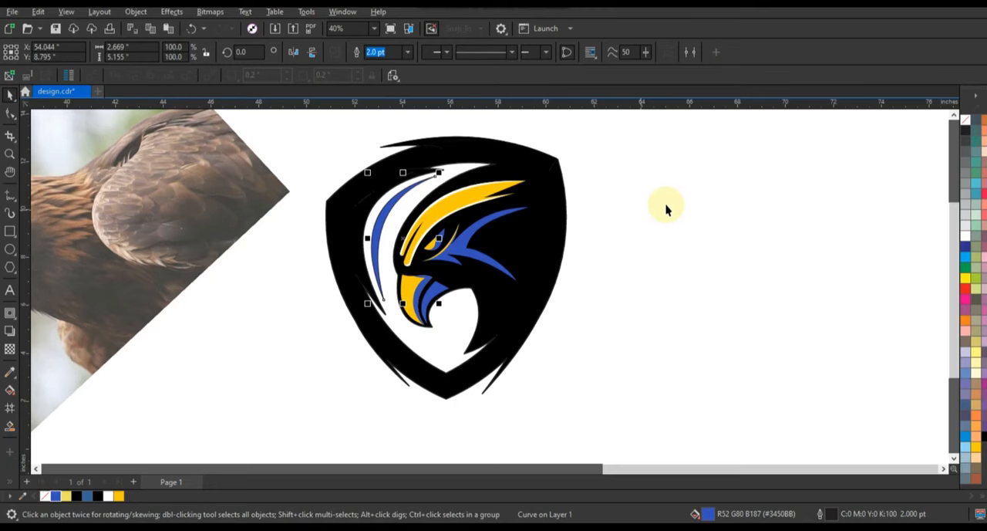
# Remove the outlines from the blue crescent and the rest of the shield logo.
pyautogui.rightClick(962, 126)
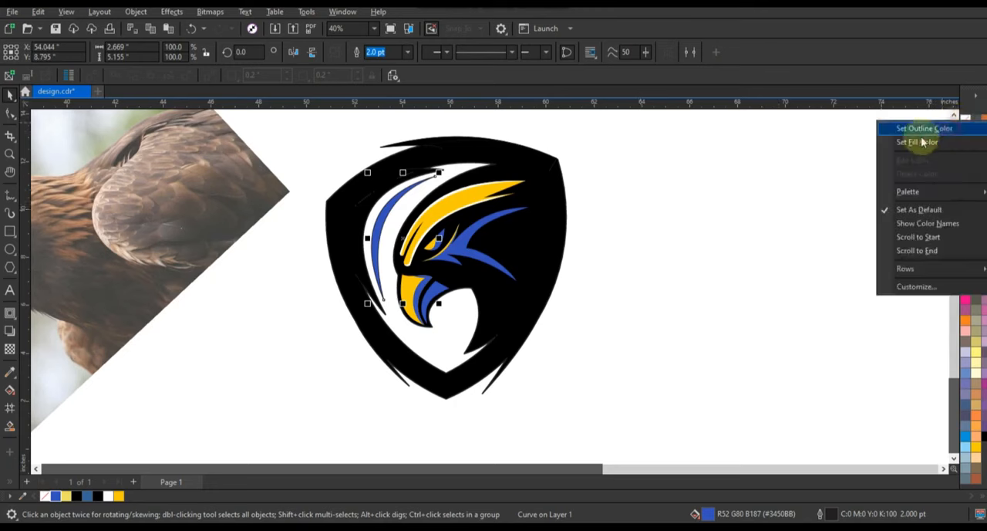
pyautogui.click(655, 193)
pyautogui.scroll(-2, 564, 323)
pyautogui.moveTo(423, 182); pyautogui.dragTo(618, 399)
pyautogui.rightClick(963, 125)
pyautogui.click(635, 236)
pyautogui.click(633, 234)
# Move the eagle photo farther away from the logo and enlarge the whole shield logo about its centre to about 15.1 by 16.5 inches.
pyautogui.moveTo(348, 274); pyautogui.dragTo(271, 270)
pyautogui.moveTo(365, 208); pyautogui.dragTo(597, 376)
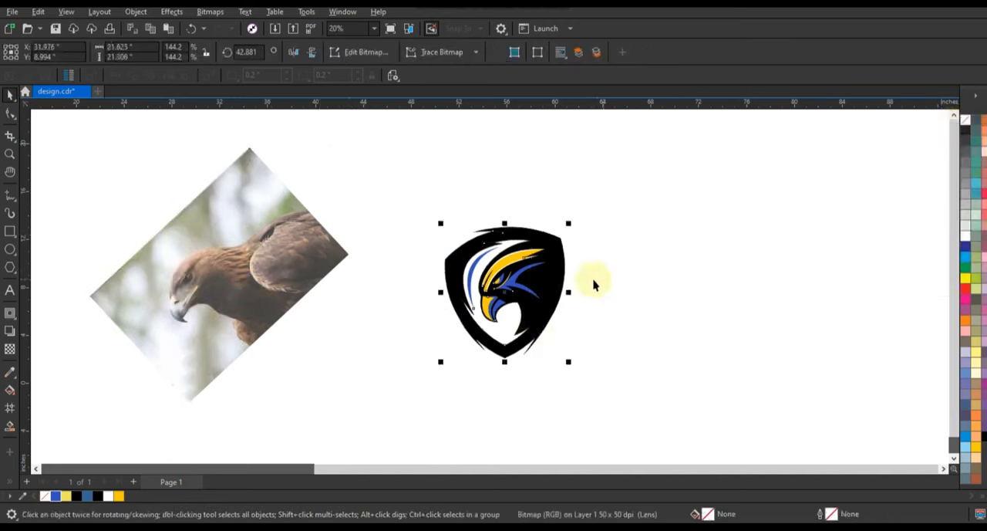
pyautogui.moveTo(569, 222); pyautogui.dragTo(599, 189)
pyautogui.click(752, 219)
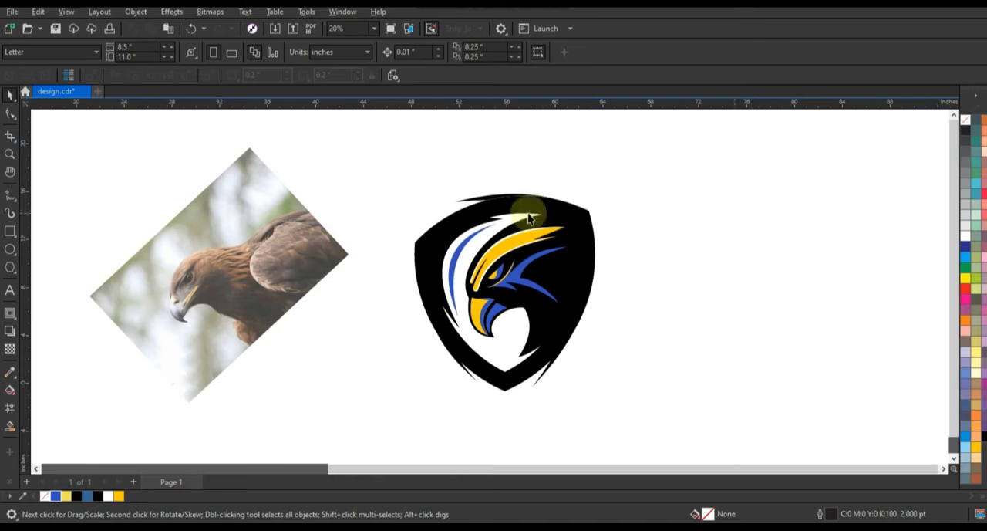
# Skew the entire shield logo vertically by about 3.5 degrees, raising the edge behind the eagle's head.
pyautogui.click(9, 153)
pyautogui.moveTo(446, 245); pyautogui.dragTo(691, 410)
pyautogui.click(9, 96)
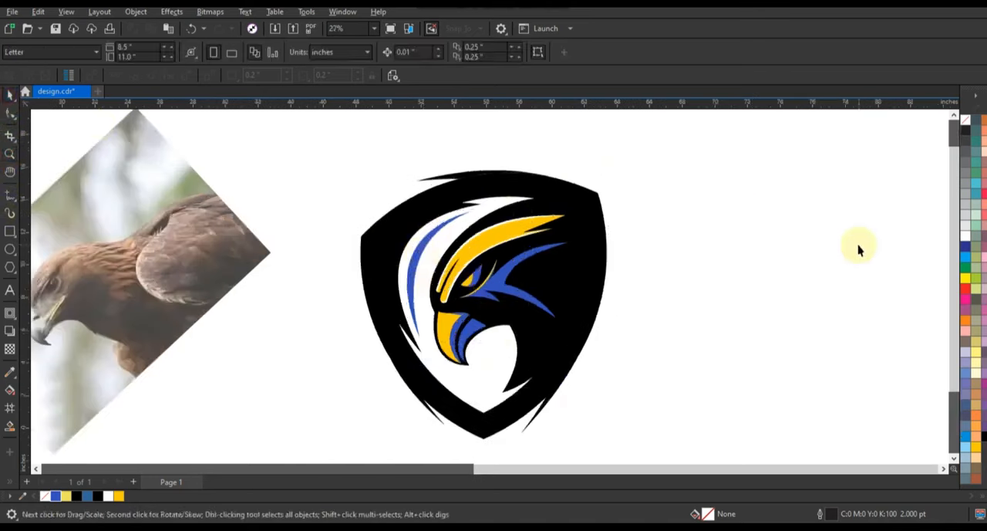
pyautogui.press('F9')
pyautogui.press('F9')
pyautogui.moveTo(739, 129); pyautogui.dragTo(299, 458)
pyautogui.click(569, 323)
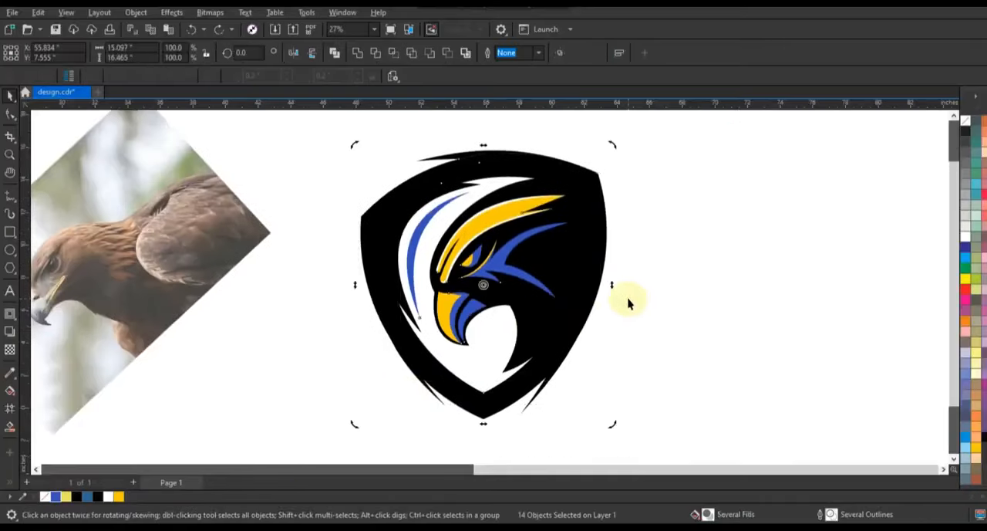
pyautogui.moveTo(613, 283); pyautogui.dragTo(617, 276)
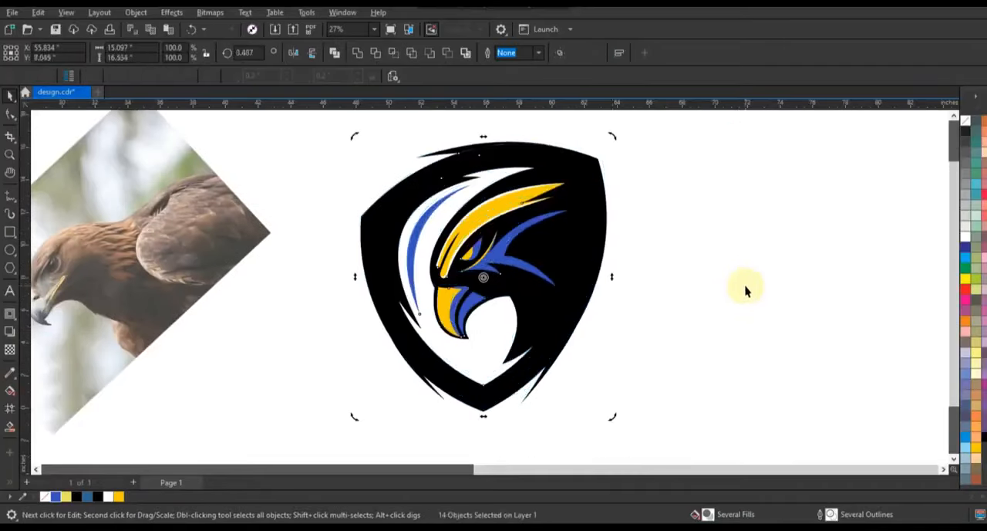
# Fit the eagle photo and finished shield logo in view and compare them in a full-screen preview.
pyautogui.click(746, 287)
pyautogui.press('F4')
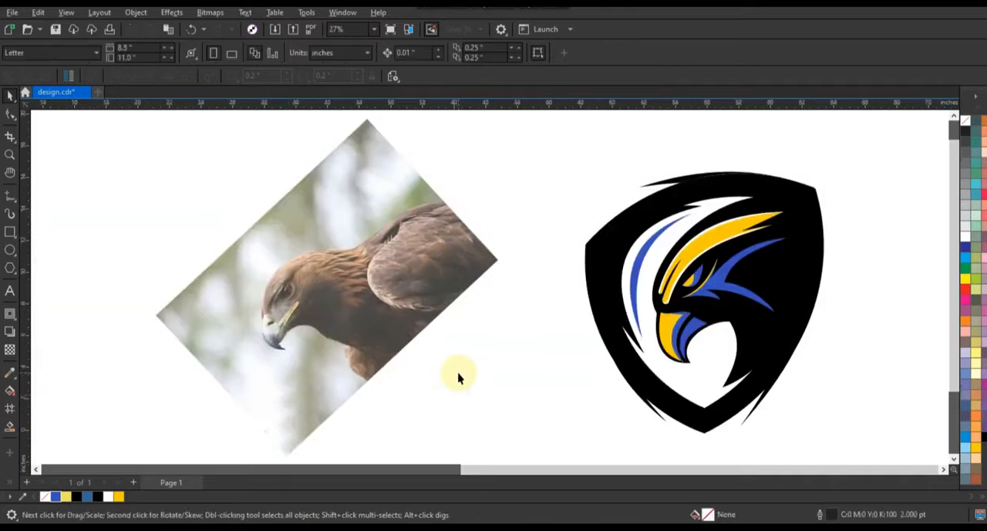
pyautogui.press('F9')
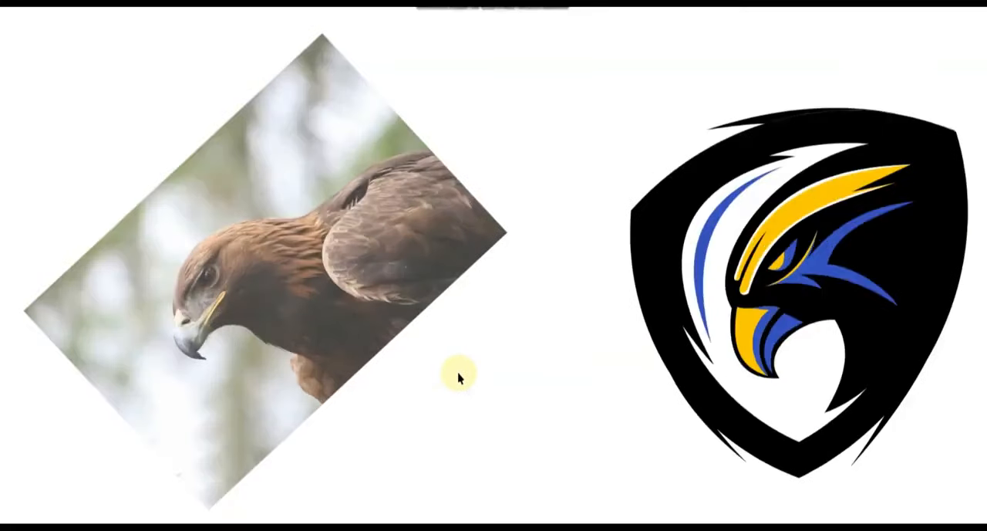